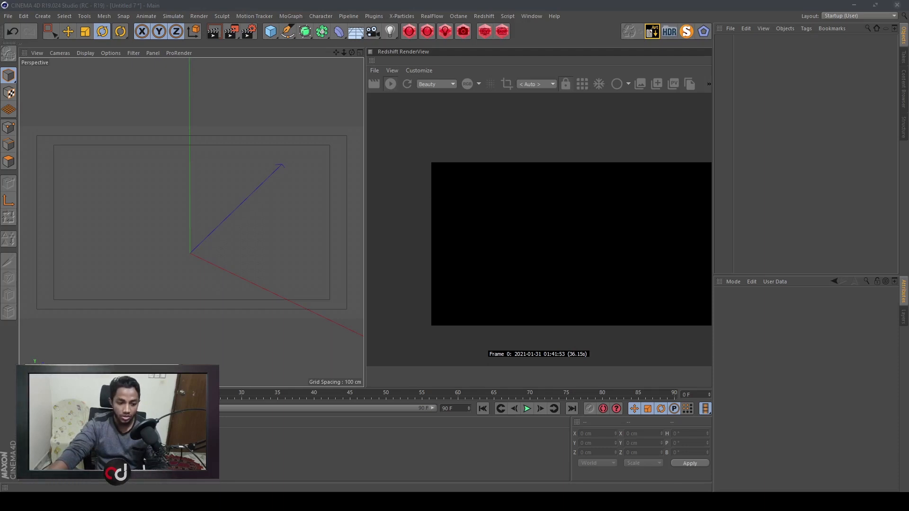
# Switch to the Photos window and examine the finished reference render of the glowing sci-fi cube.
pyautogui.hotkey('alt', 'Tab')
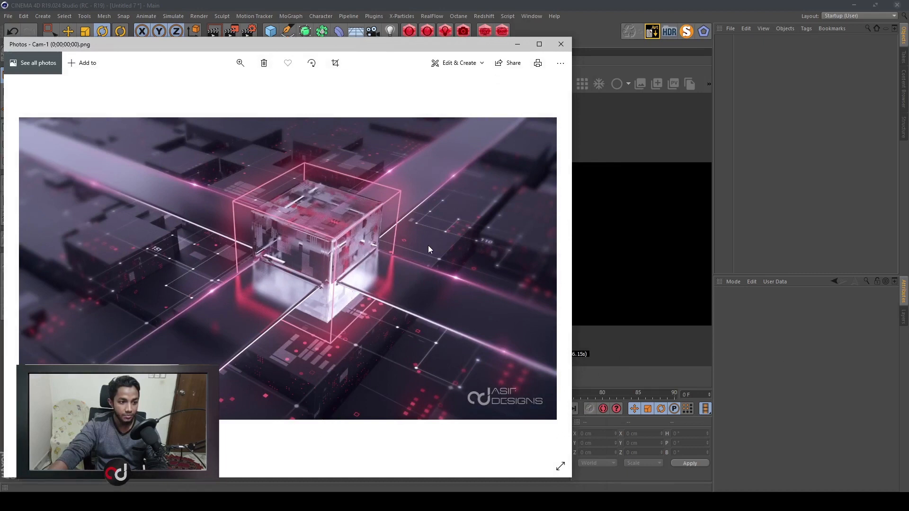
pyautogui.moveTo(484, 47); pyautogui.dragTo(607, 33)
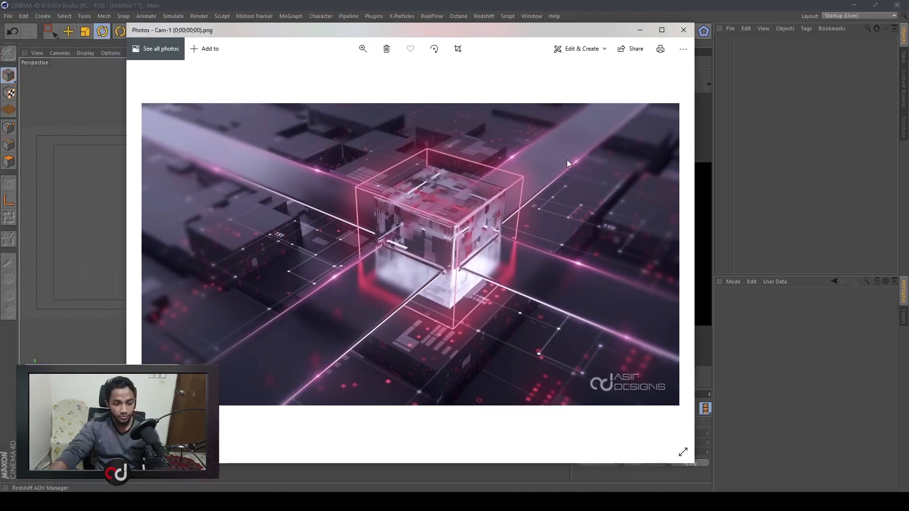
pyautogui.click(641, 31)
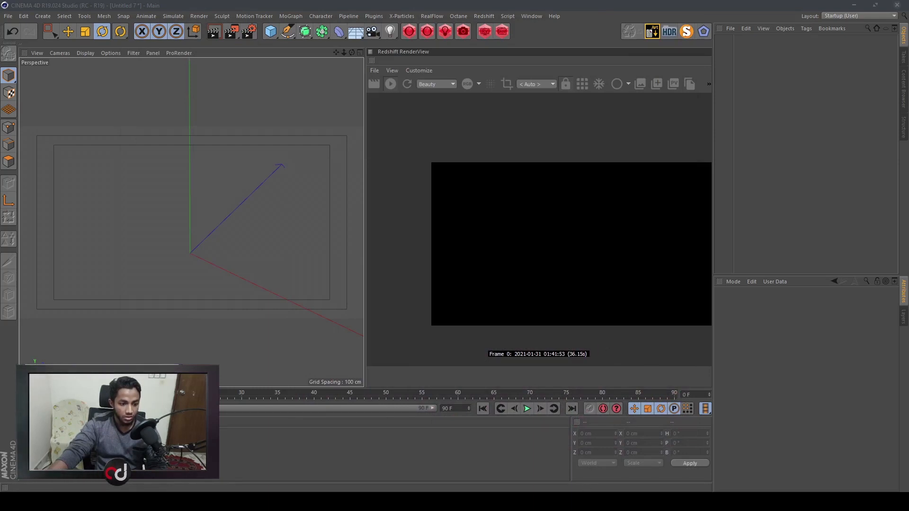
# Switch to Firefox and review the Topoformer plugin page and the JSplacement page on windmillart.net.
pyautogui.click(570, 502)
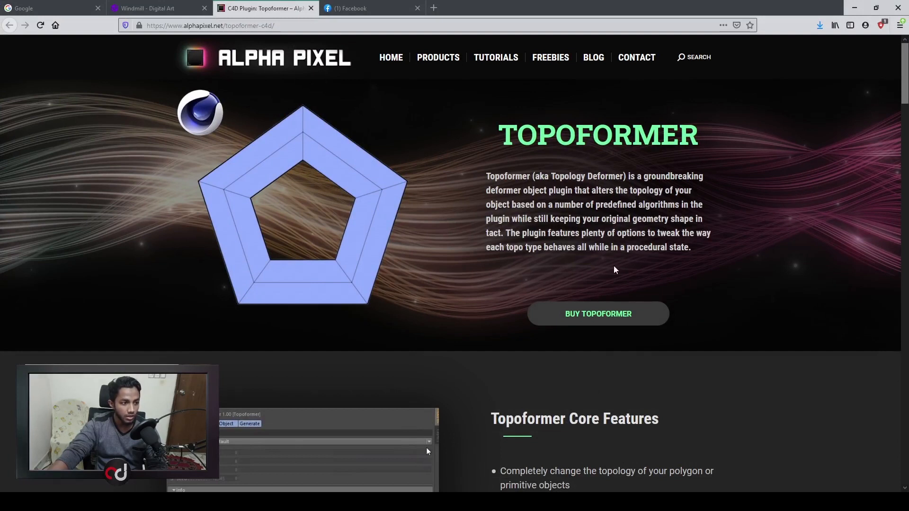
pyautogui.click(151, 9)
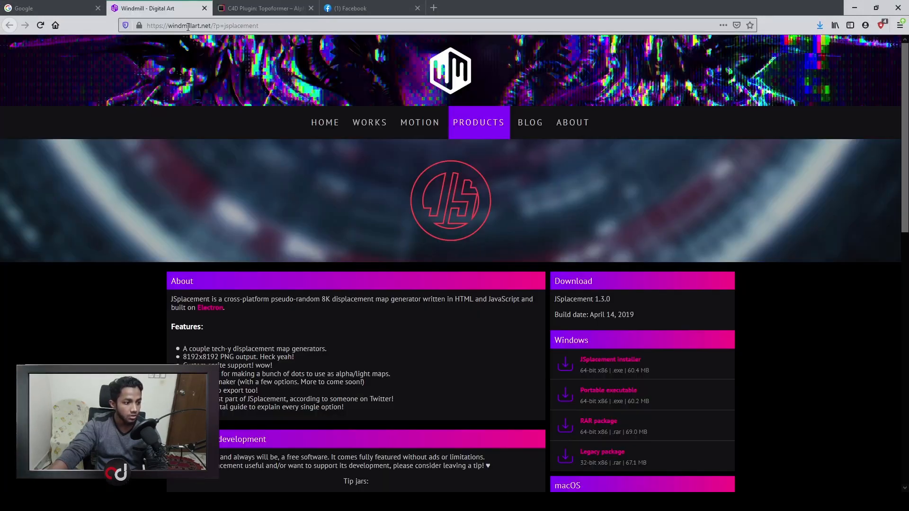
pyautogui.moveTo(172, 300); pyautogui.dragTo(227, 291)
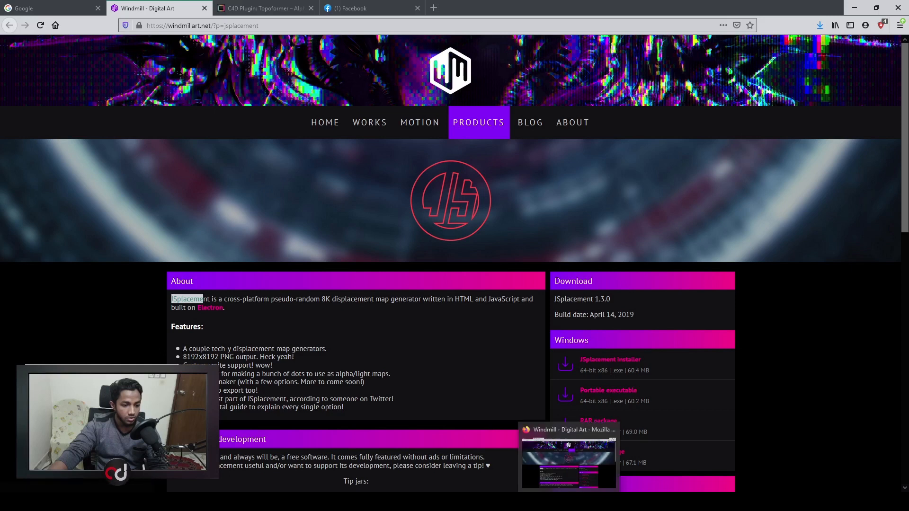
pyautogui.click(569, 503)
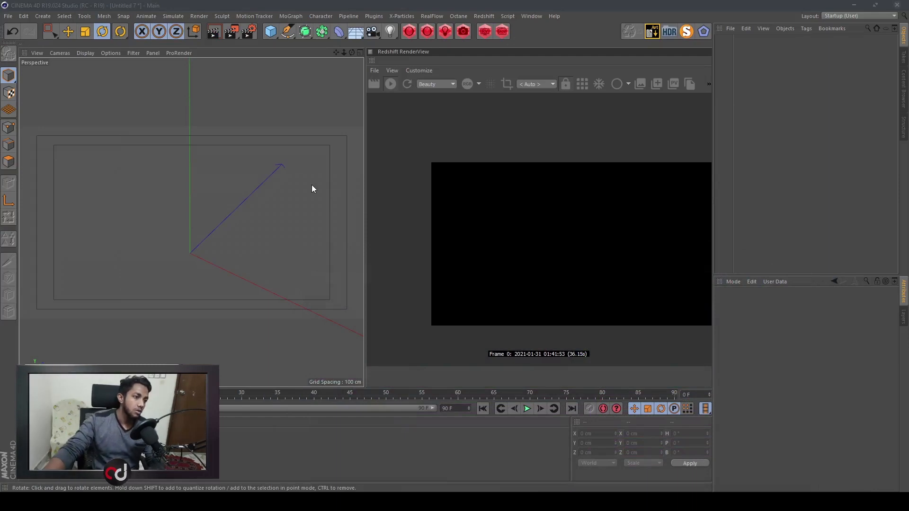
# In Cinema 4D, add a plane primitive to the scene and stop the live Redshift preview.
pyautogui.click(271, 31)
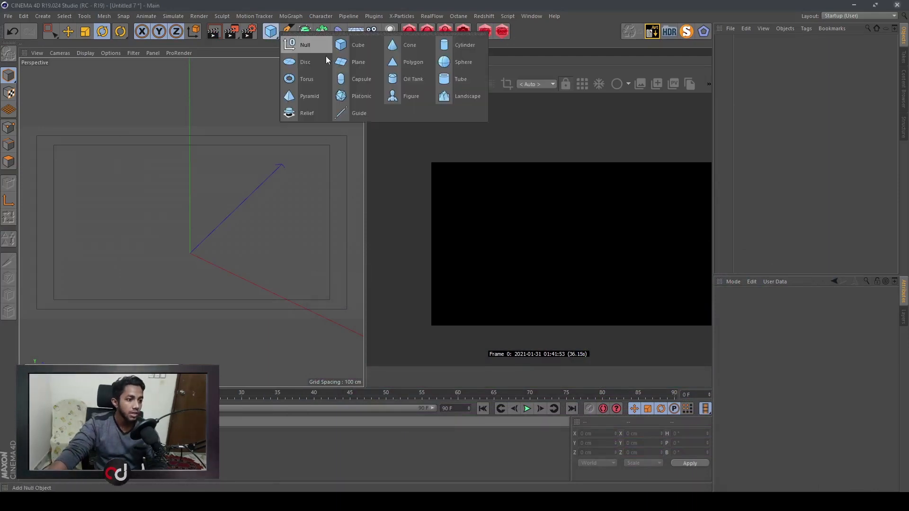
pyautogui.click(357, 62)
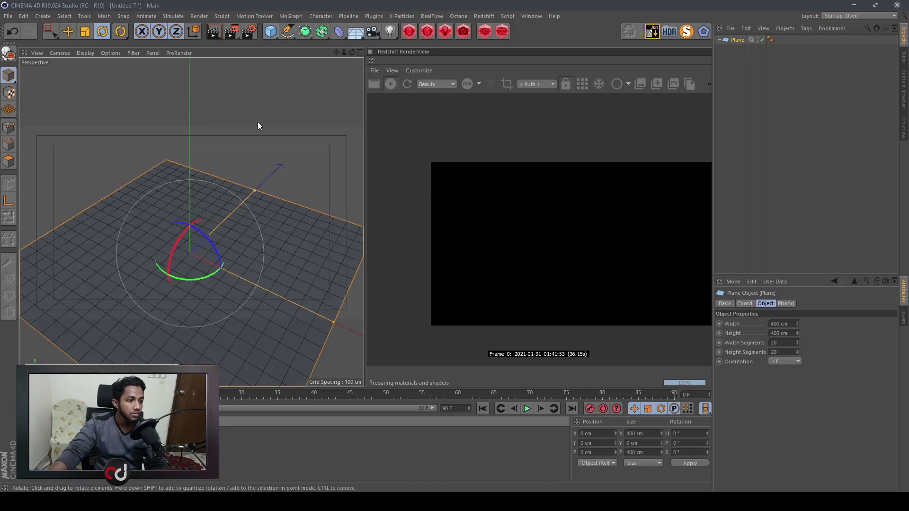
pyautogui.click(391, 83)
pyautogui.keyDown('alt'); pyautogui.moveTo(269, 252); pyautogui.dragTo(265, 184); pyautogui.keyUp('alt')
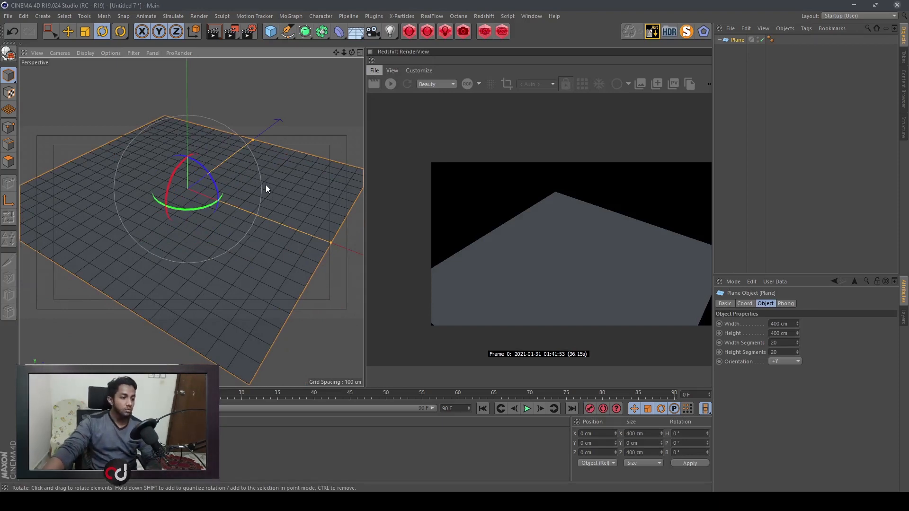
# Set the plane's width segments and height segments to 5 each.
pyautogui.click(779, 343)
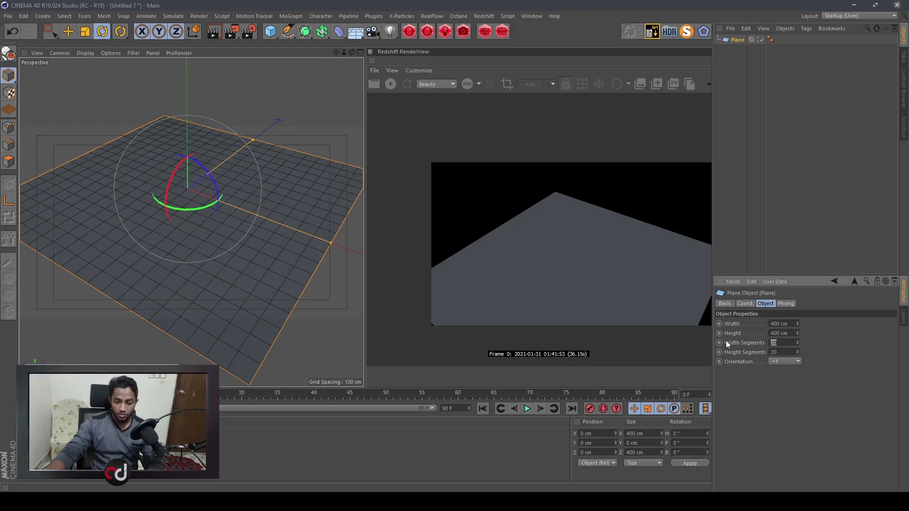
pyautogui.write('5')
pyautogui.press('Tab')
pyautogui.write('5')
pyautogui.press('Return')
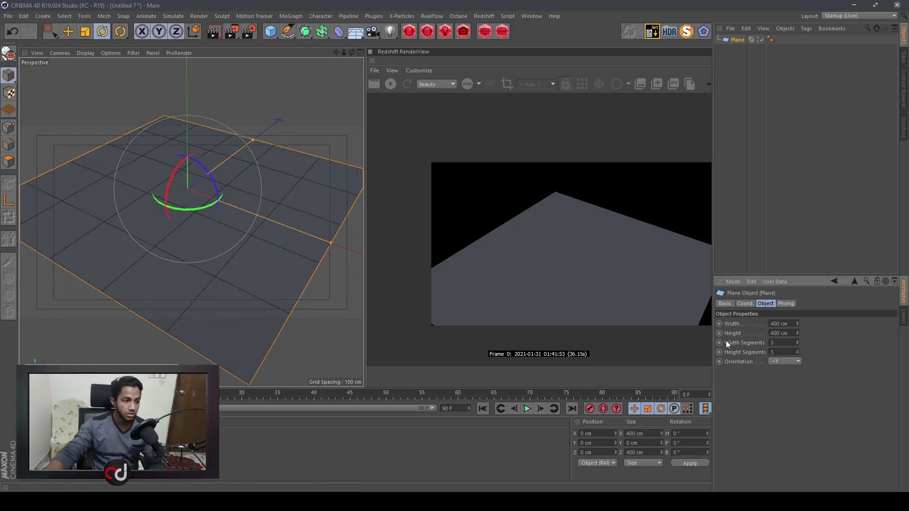
pyautogui.scroll(-6, 222, 209)
pyautogui.scroll(4, 222, 210)
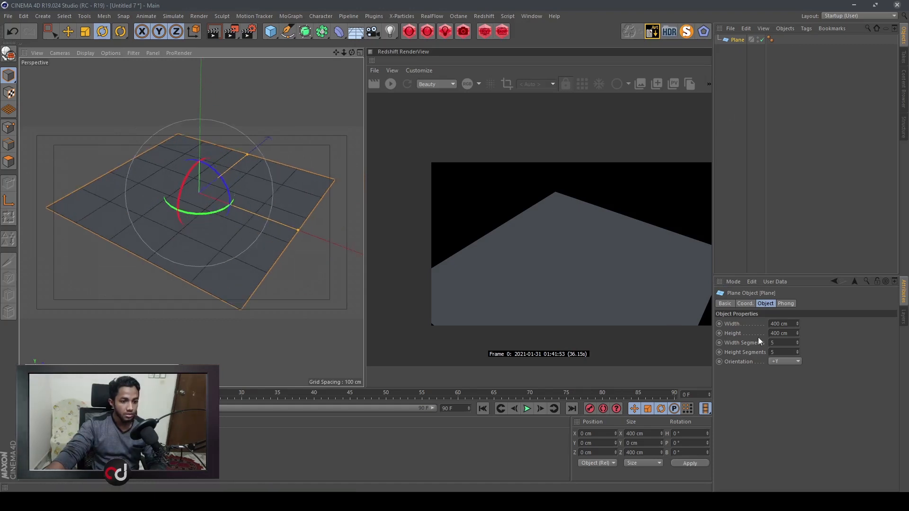
# Set the plane's width and height to 200 cm each.
pyautogui.click(790, 324)
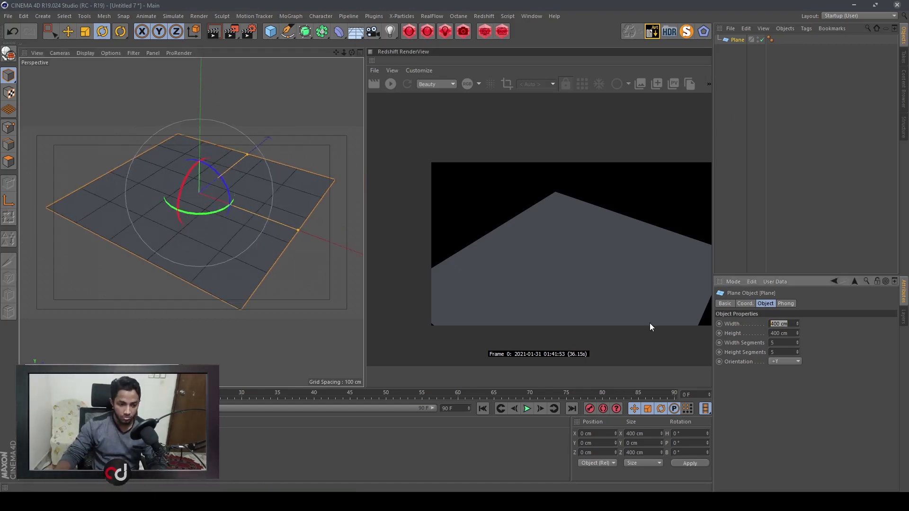
pyautogui.write('200')
pyautogui.press('Tab')
pyautogui.write('200')
pyautogui.press('Return')
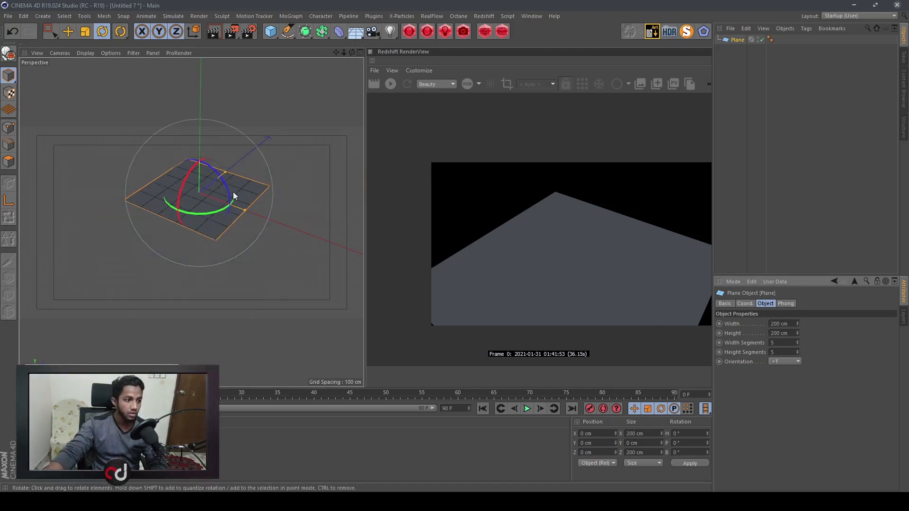
pyautogui.scroll(5, 236, 198)
pyautogui.scroll(-2, 224, 195)
pyautogui.scroll(1, 225, 195)
pyautogui.keyDown('alt'); pyautogui.moveTo(224, 195); pyautogui.dragTo(233, 211, button='middle'); pyautogui.keyUp('alt')
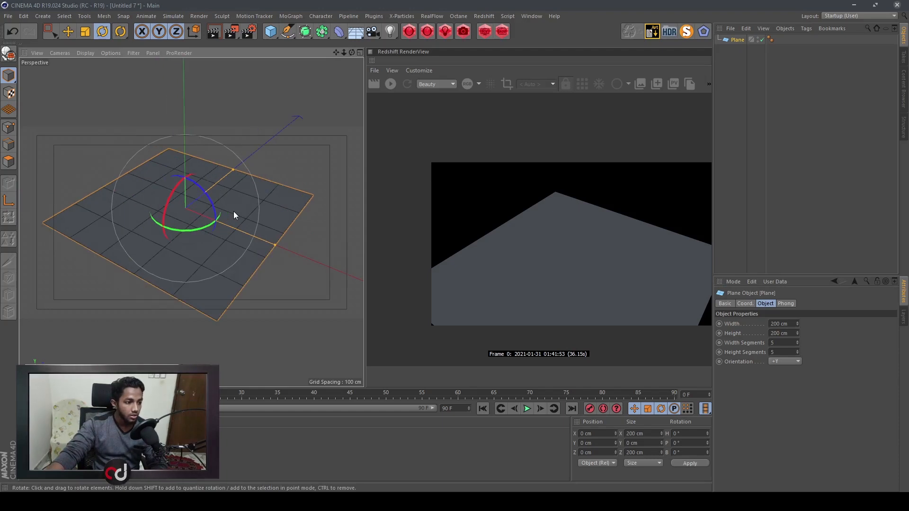
# Add a Topoformer deformer from the installed plugins and make it a child of the plane.
pyautogui.click(374, 15)
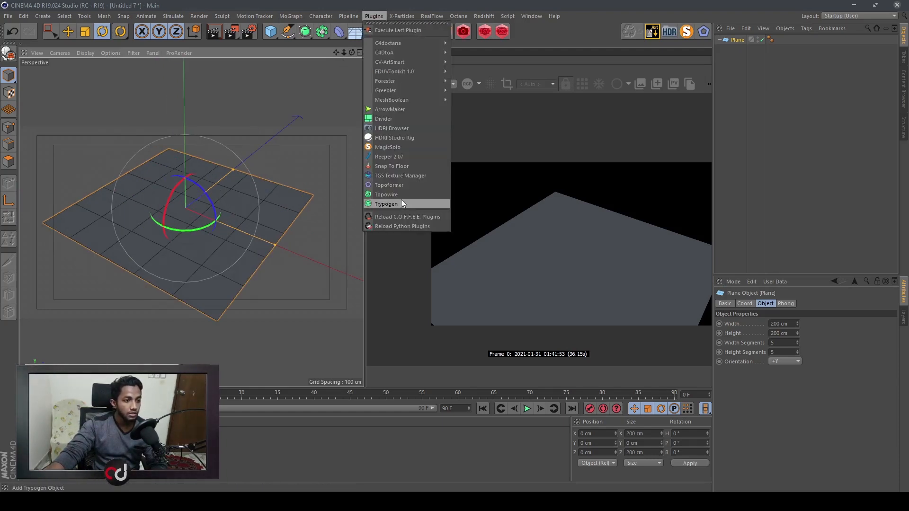
pyautogui.click(402, 185)
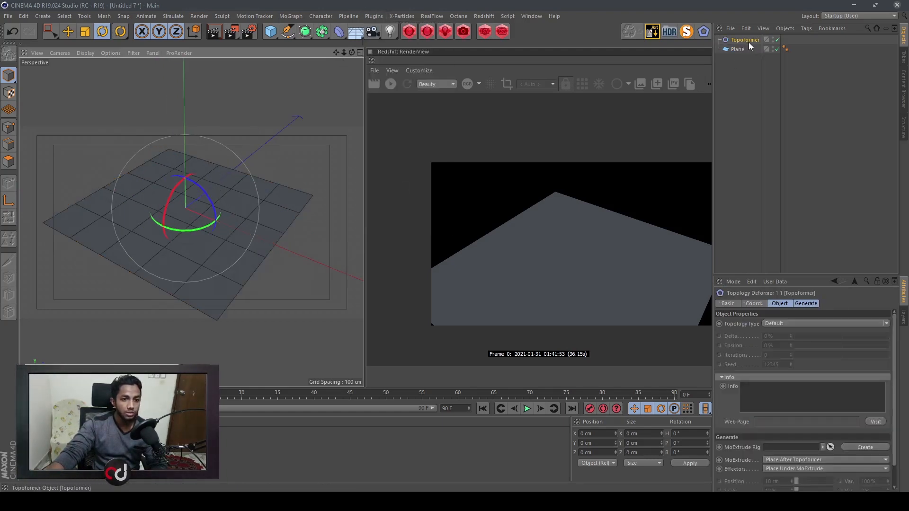
pyautogui.moveTo(746, 42); pyautogui.dragTo(742, 50)
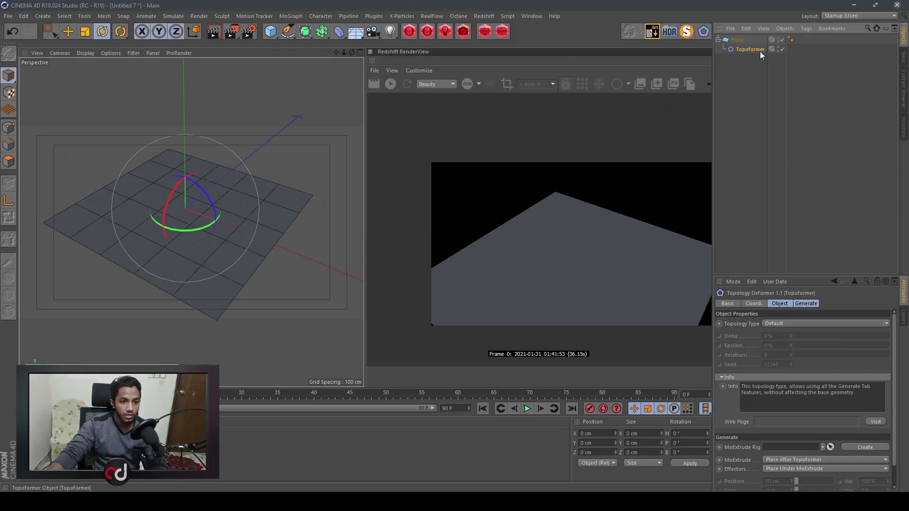
# Set the Topoformer's topology type to Beeple and check the pattern on the plane.
pyautogui.click(887, 324)
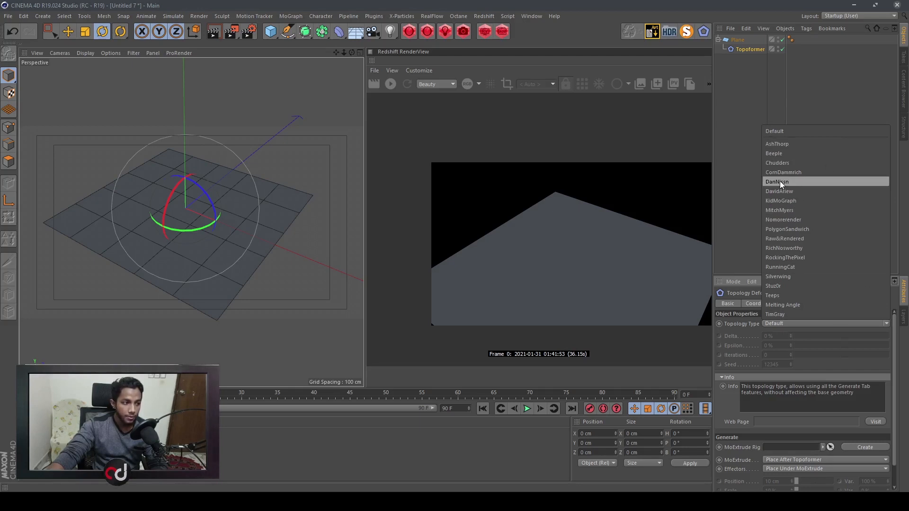
pyautogui.click(781, 154)
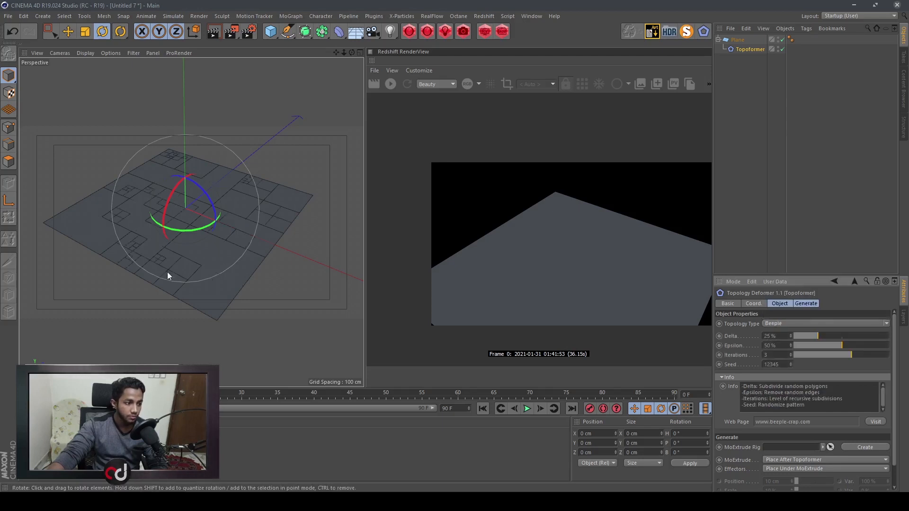
pyautogui.scroll(3, 178, 274)
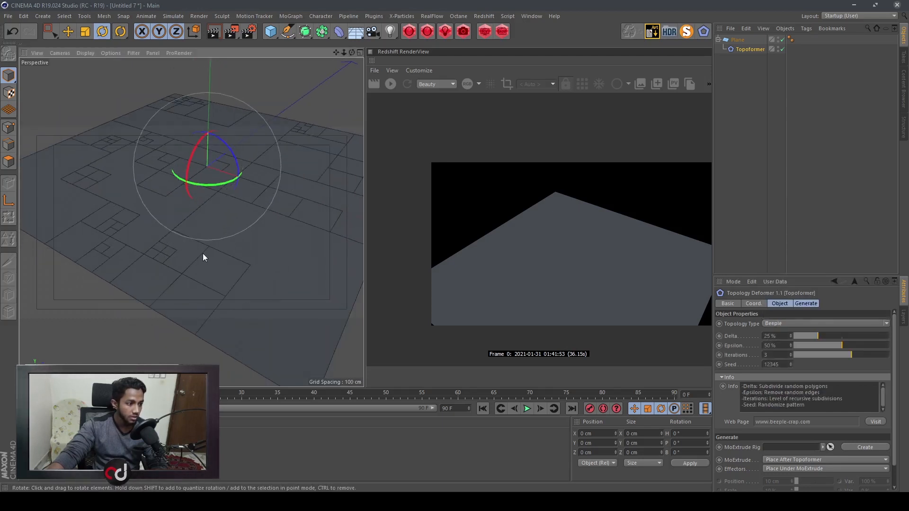
pyautogui.scroll(-4, 204, 256)
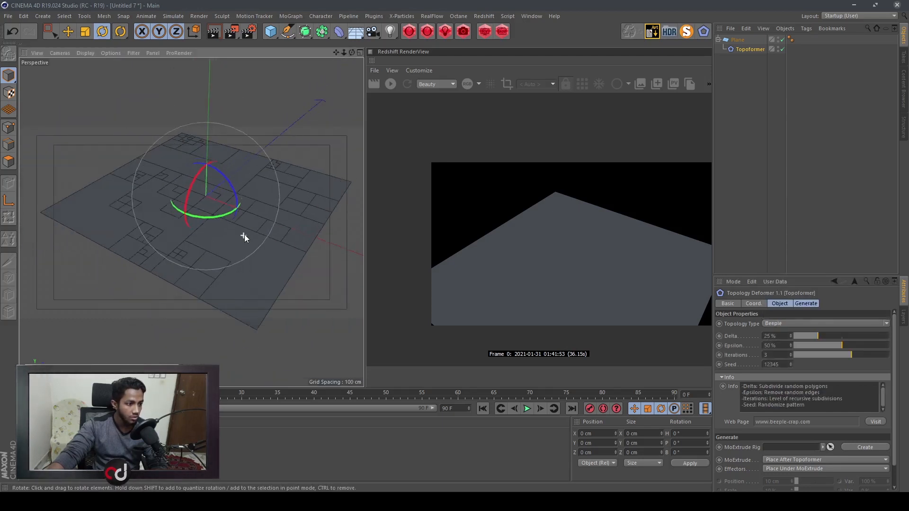
pyautogui.scroll(3, 244, 235)
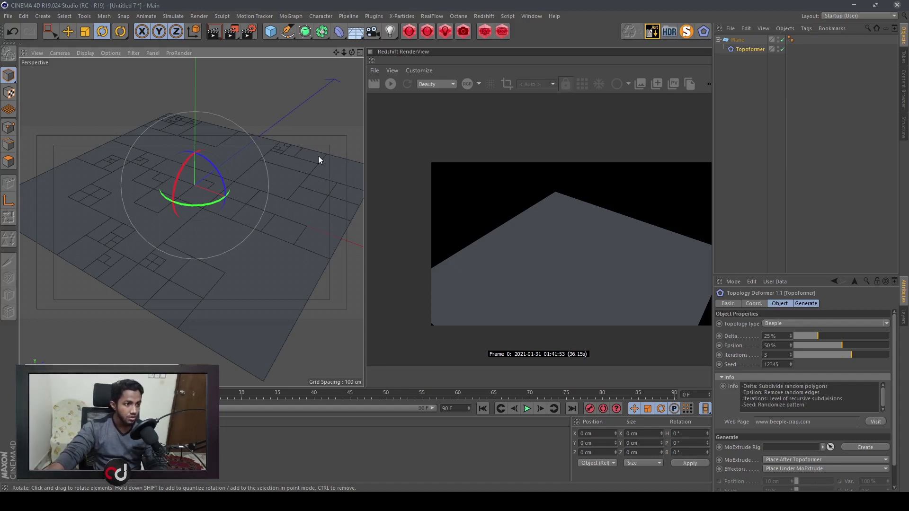
# Add a MoGraph MoExtrude deformer and place it under the plane, directly below the Topoformer.
pyautogui.click(291, 16)
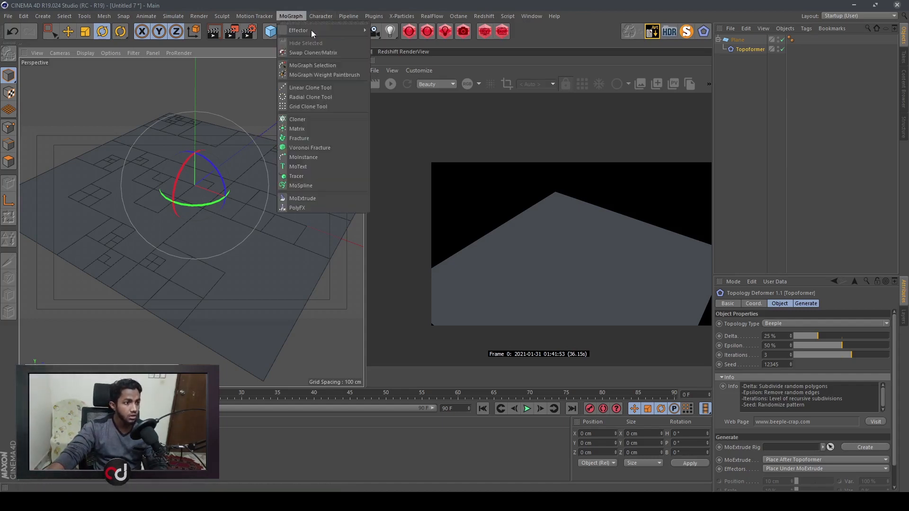
pyautogui.click(307, 201)
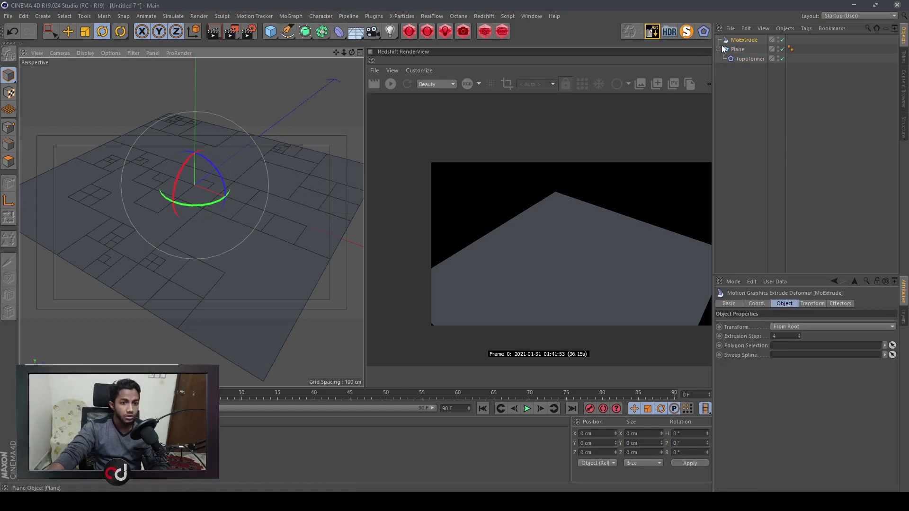
pyautogui.moveTo(745, 40); pyautogui.dragTo(726, 60)
pyautogui.keyDown('alt'); pyautogui.moveTo(221, 290); pyautogui.dragTo(237, 222, button='middle'); pyautogui.keyUp('alt')
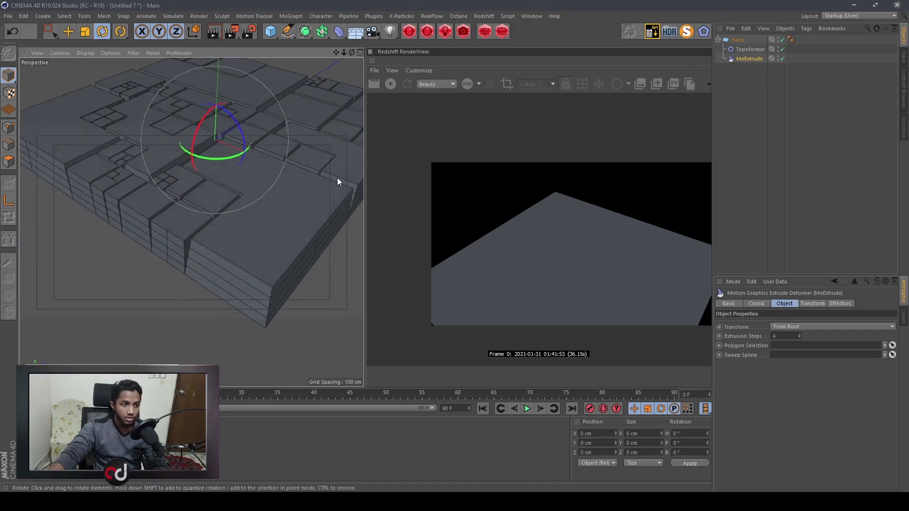
pyautogui.keyDown('alt'); pyautogui.moveTo(345, 174); pyautogui.dragTo(277, 215); pyautogui.keyUp('alt')
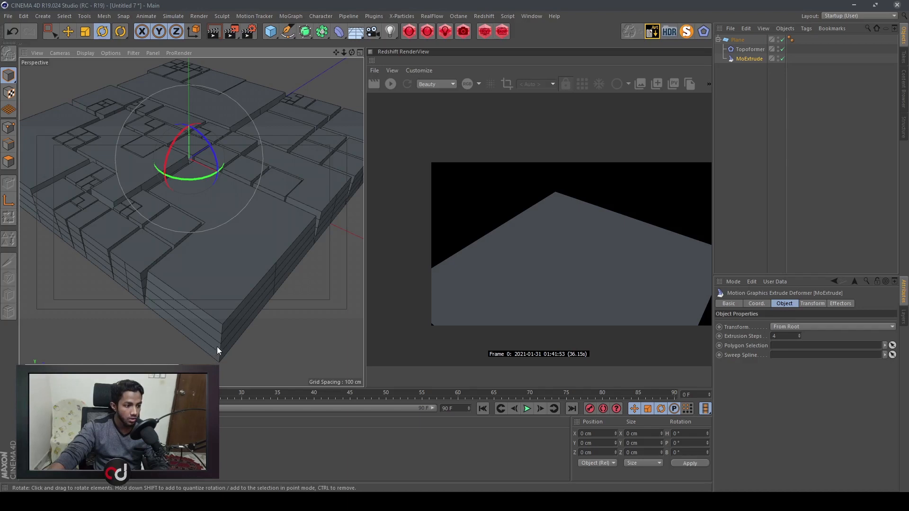
# Set the MoExtrude's extrusion steps to 1.
pyautogui.doubleClick(779, 336)
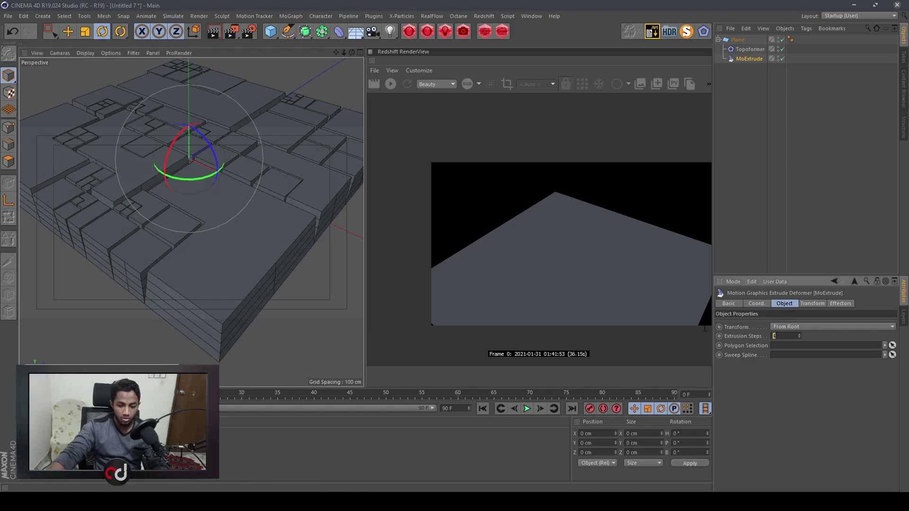
pyautogui.write('1')
pyautogui.press('Return')
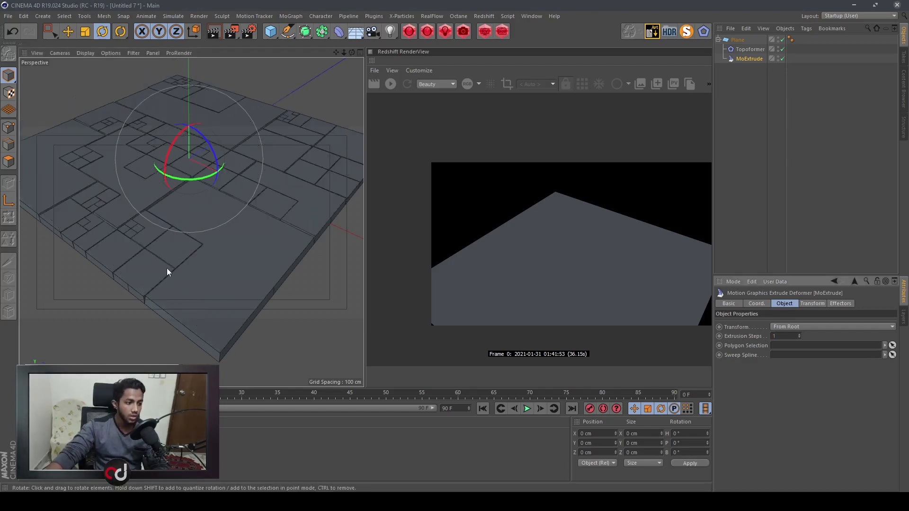
pyautogui.keyDown('alt'); pyautogui.moveTo(187, 276); pyautogui.dragTo(234, 233); pyautogui.keyUp('alt')
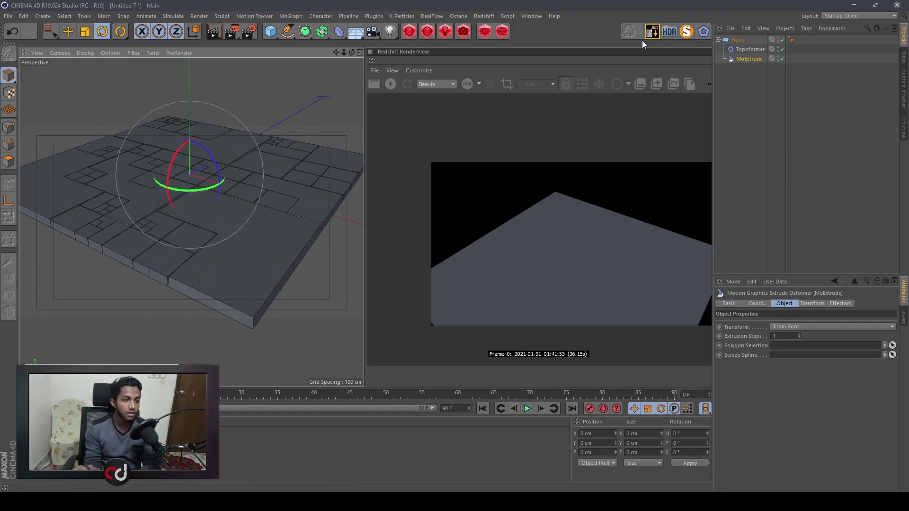
# Add a MoGraph Shader effector while the MoExtrude is selected, so that it acts on the extruded plane.
pyautogui.click(294, 17)
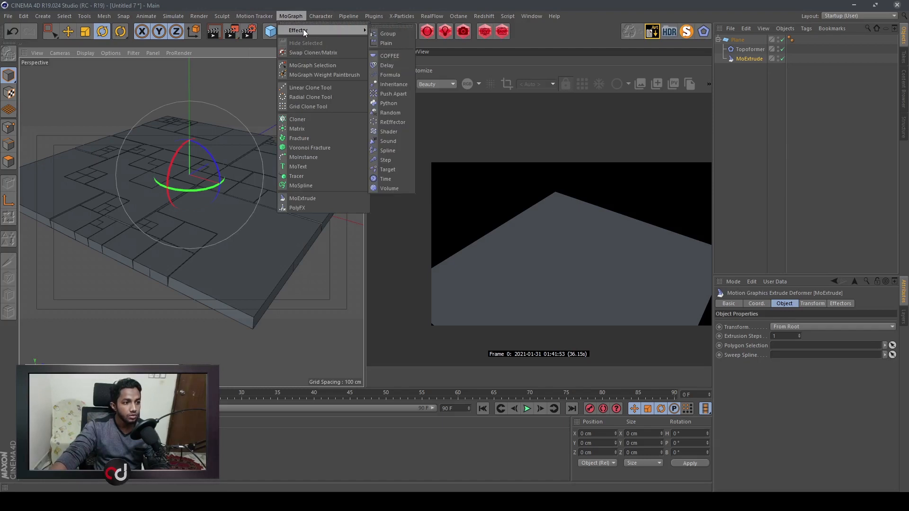
pyautogui.moveTo(309, 22)
pyautogui.moveTo(342, 30)
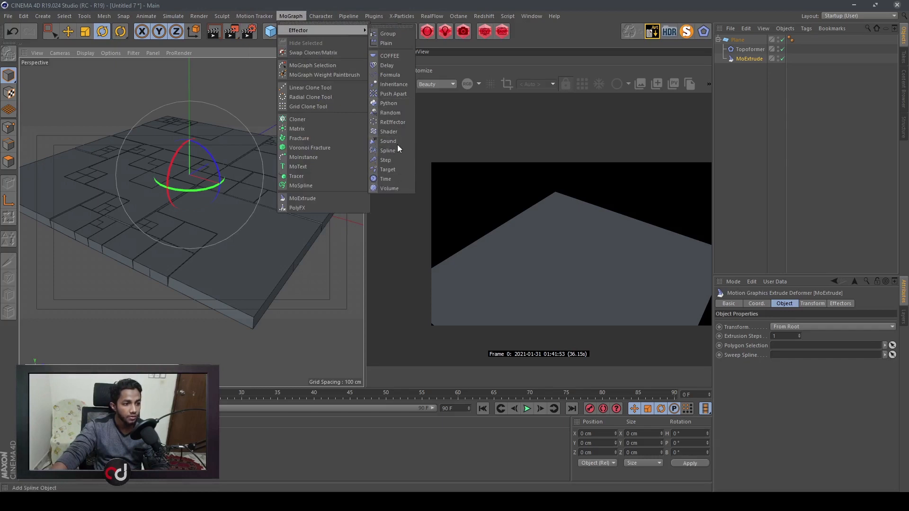
pyautogui.click(391, 133)
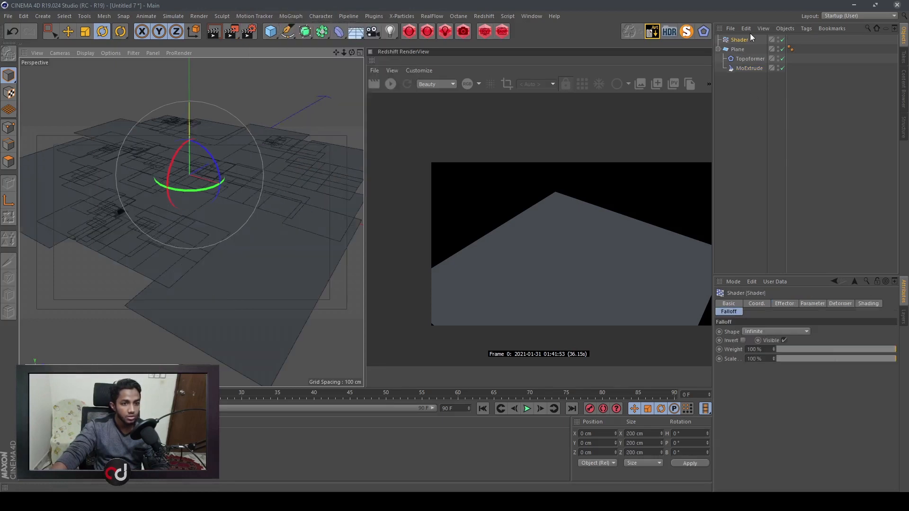
pyautogui.keyDown('alt'); pyautogui.moveTo(264, 218); pyautogui.dragTo(264, 240); pyautogui.keyUp('alt')
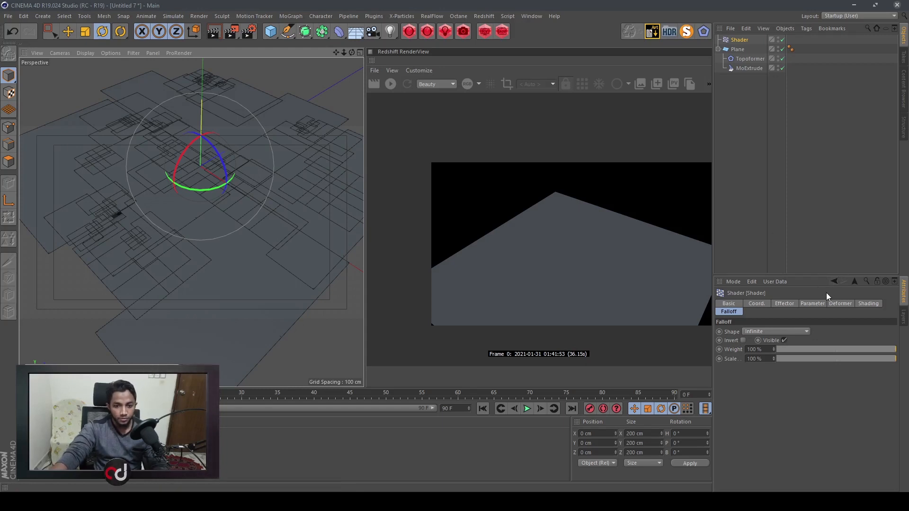
# Switch the Shader effector's transformation from scale to position and set its Z position to 25 cm.
pyautogui.click(815, 305)
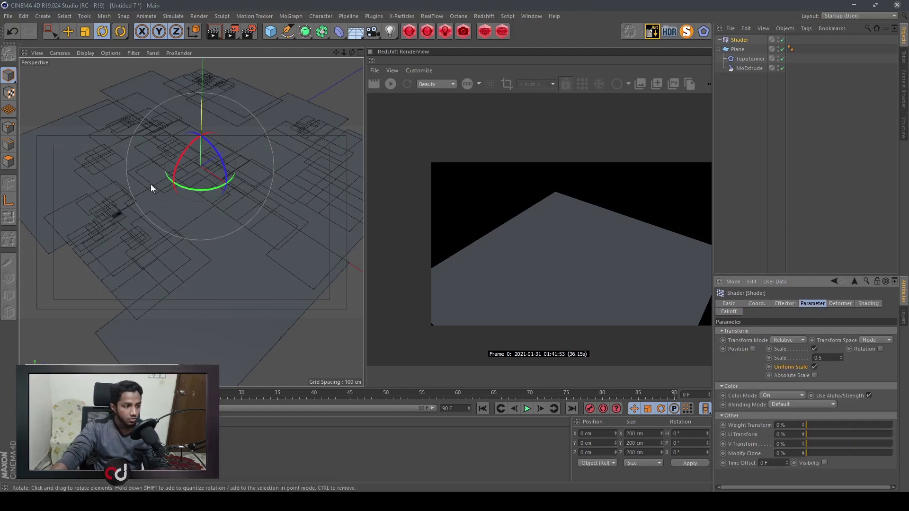
pyautogui.click(815, 349)
pyautogui.click(753, 349)
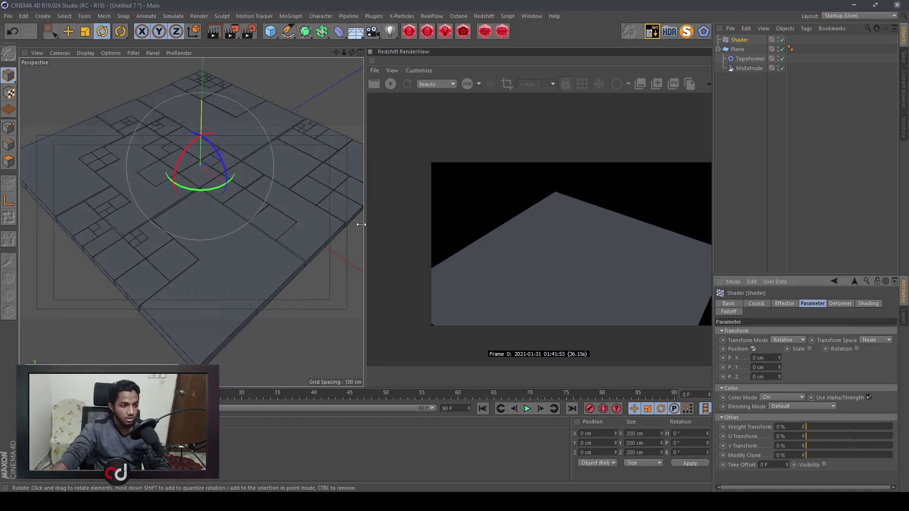
pyautogui.moveTo(768, 378); pyautogui.dragTo(684, 374)
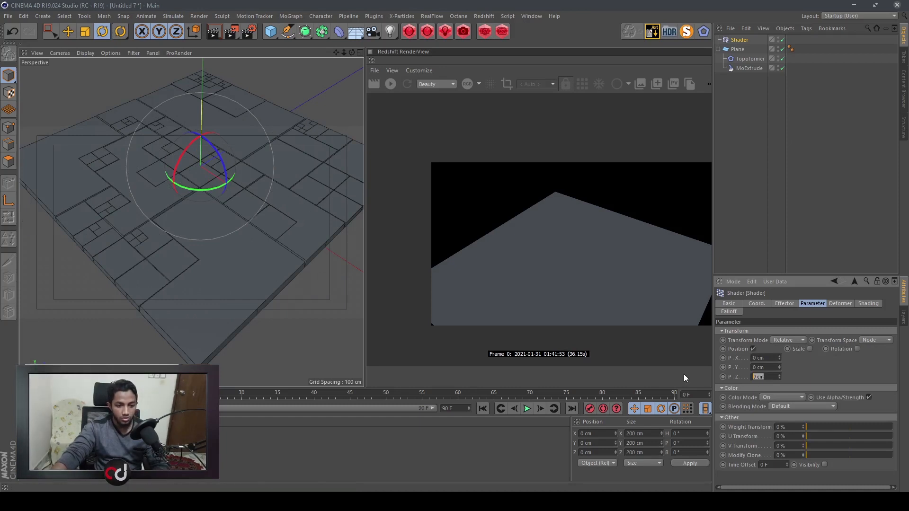
pyautogui.write('10')
pyautogui.press('Return')
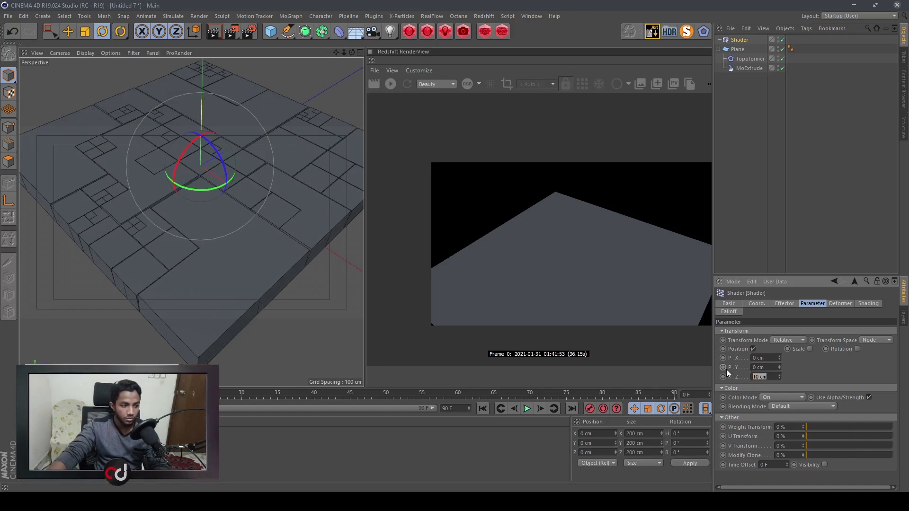
pyautogui.write('25')
pyautogui.press('Return')
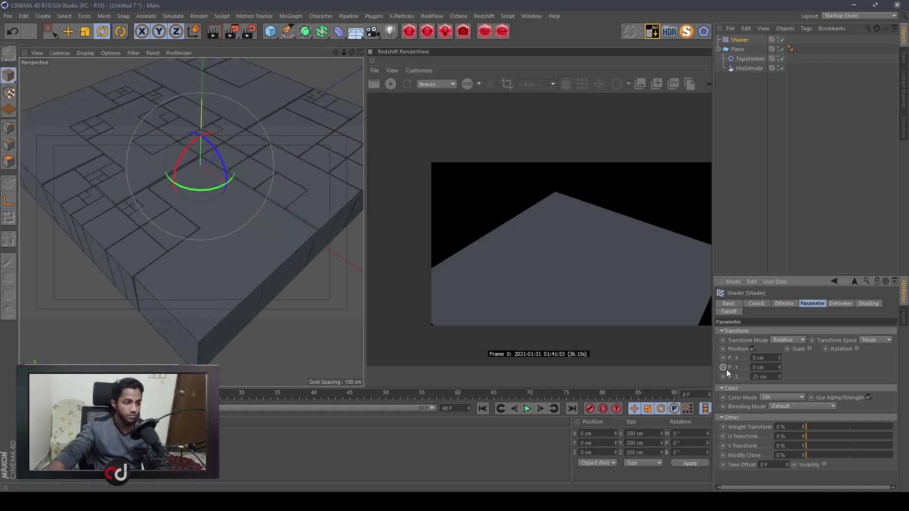
# Set the Shader effector's falloff shape to Box.
pyautogui.keyDown('alt'); pyautogui.moveTo(269, 240); pyautogui.dragTo(224, 240); pyautogui.keyUp('alt')
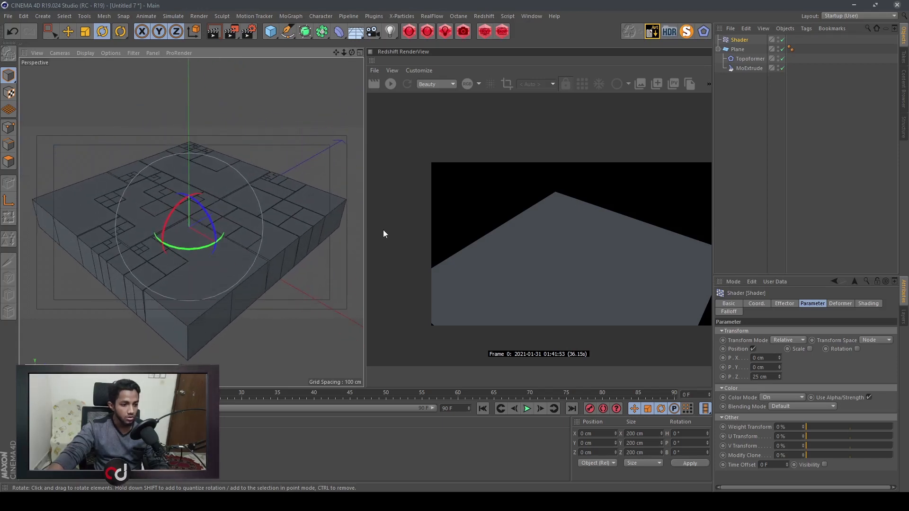
pyautogui.click(729, 312)
pyautogui.click(767, 331)
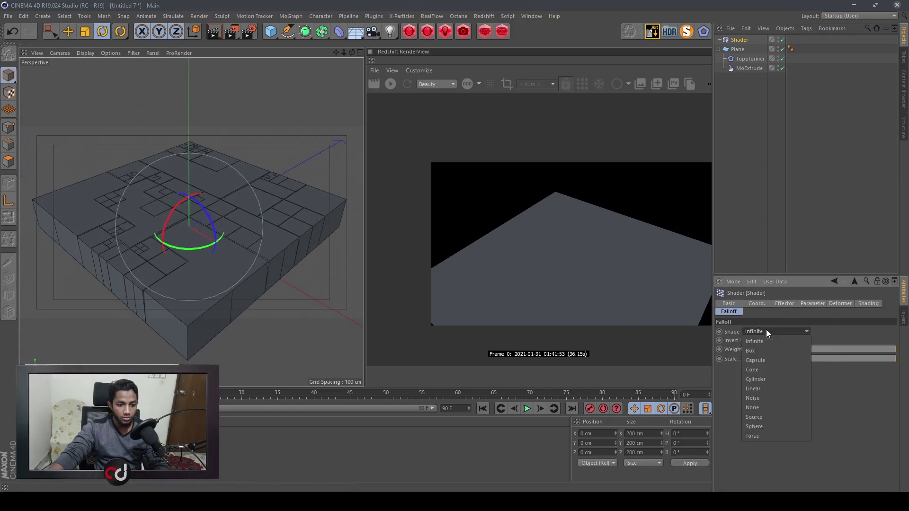
pyautogui.click(760, 360)
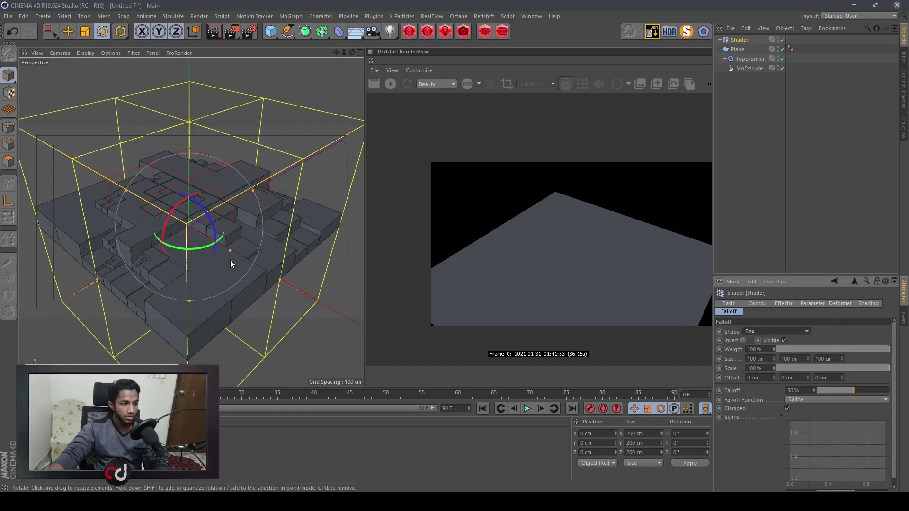
# Move the Shader effector along its X axis to about -10.7 cm.
pyautogui.press('e')
pyautogui.moveTo(239, 249); pyautogui.dragTo(198, 234)
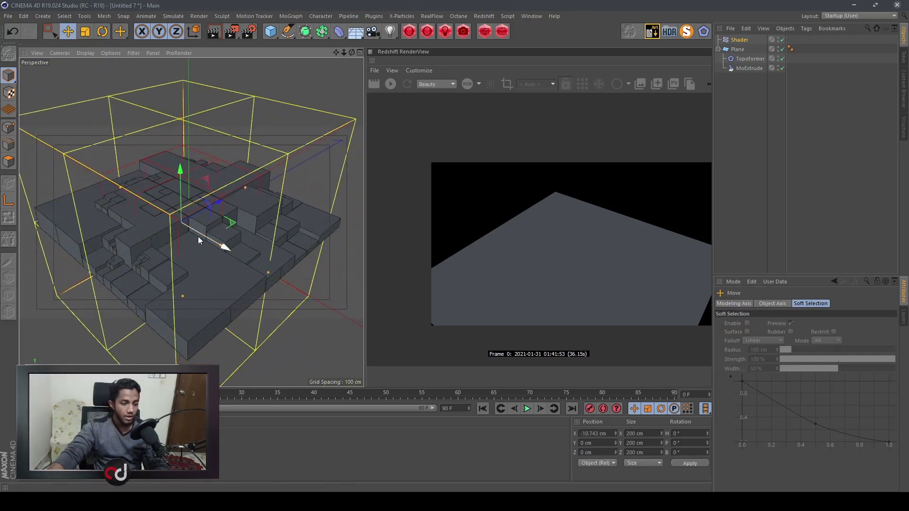
pyautogui.scroll(-5, 198, 228)
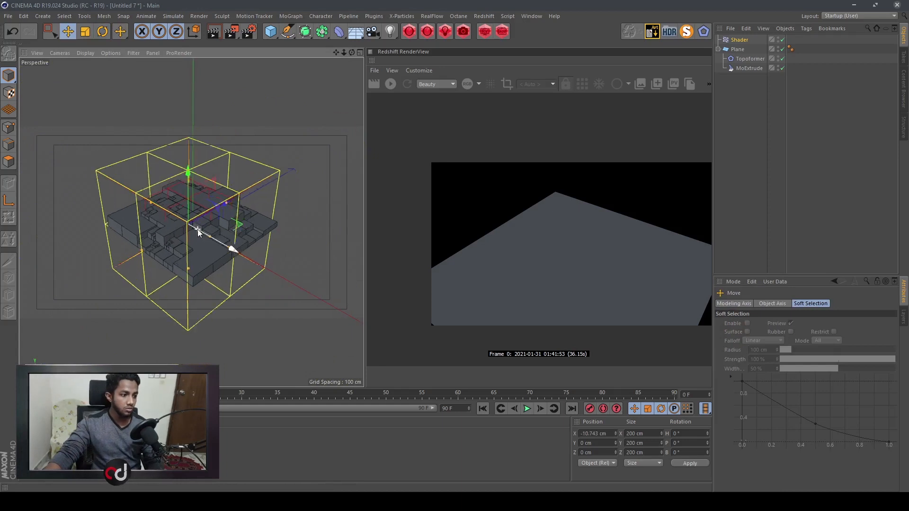
pyautogui.scroll(1, 197, 230)
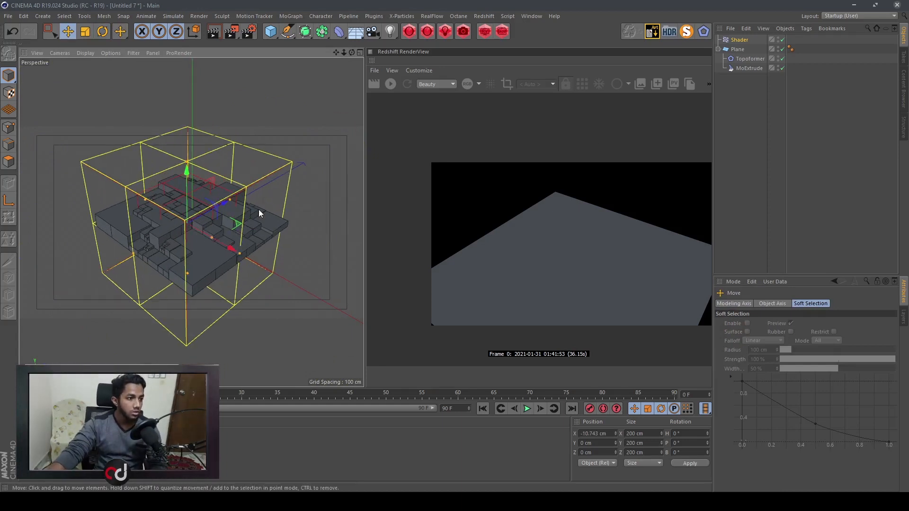
# Add a MoGraph Cloner and place the plane with its deformers inside it.
pyautogui.click(290, 16)
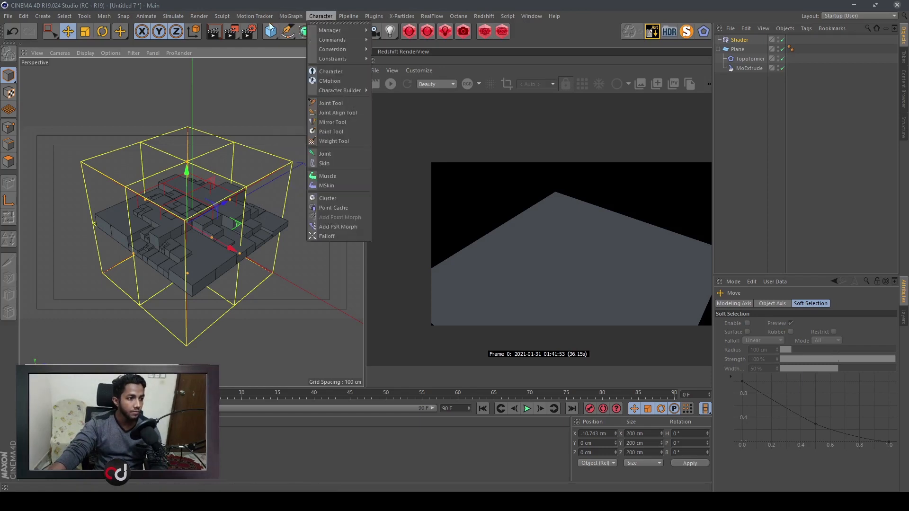
pyautogui.moveTo(268, 18)
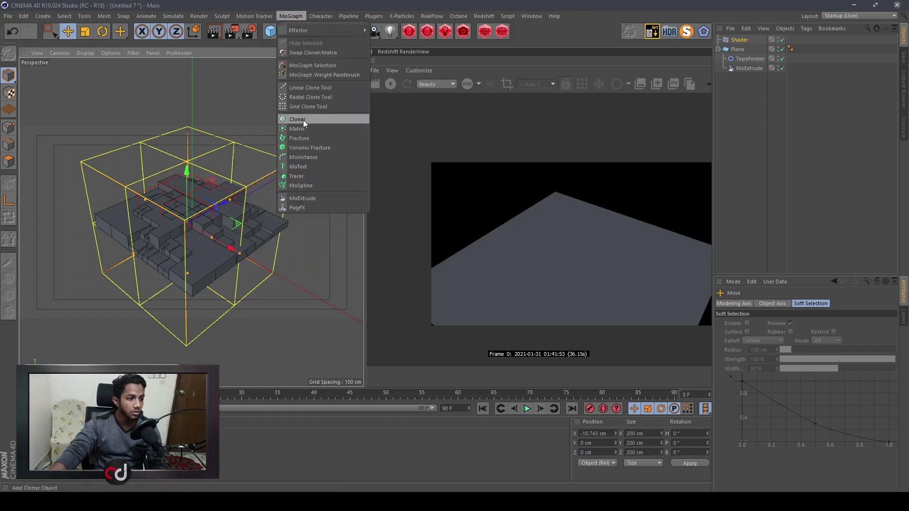
pyautogui.click(303, 119)
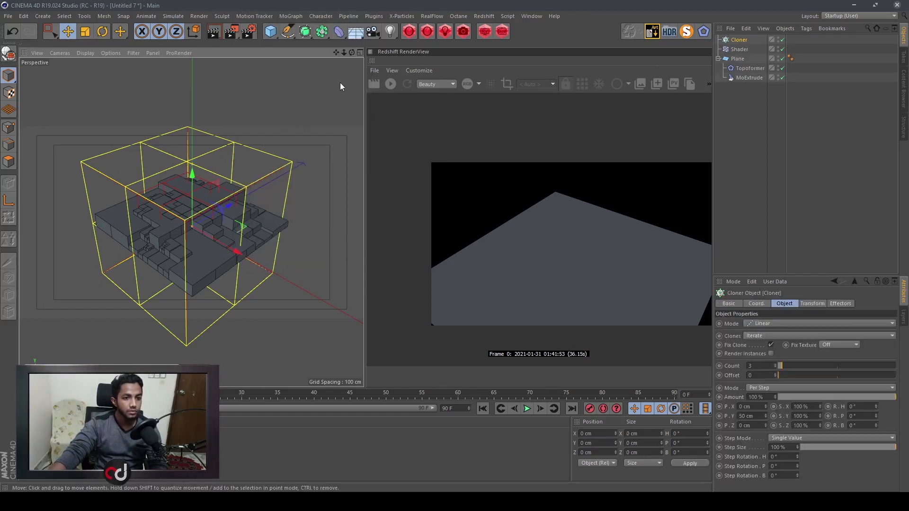
pyautogui.click(718, 59)
pyautogui.moveTo(731, 58); pyautogui.dragTo(740, 39)
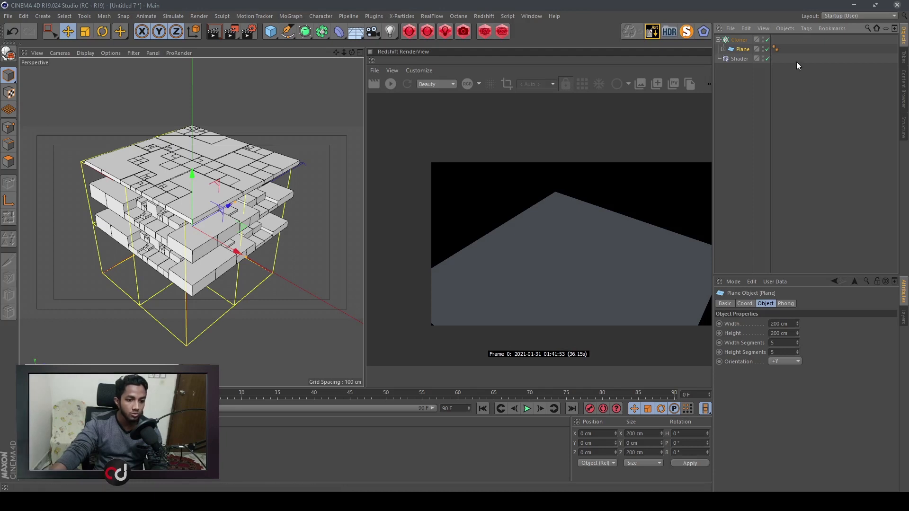
# Set the Cloner's mode to Grid Array with a vertical (Y) count of 1.
pyautogui.click(736, 40)
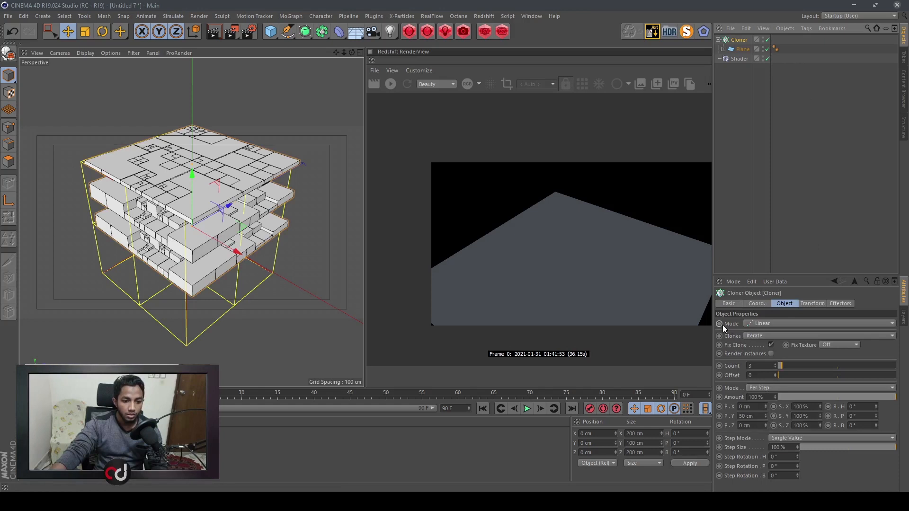
pyautogui.click(776, 324)
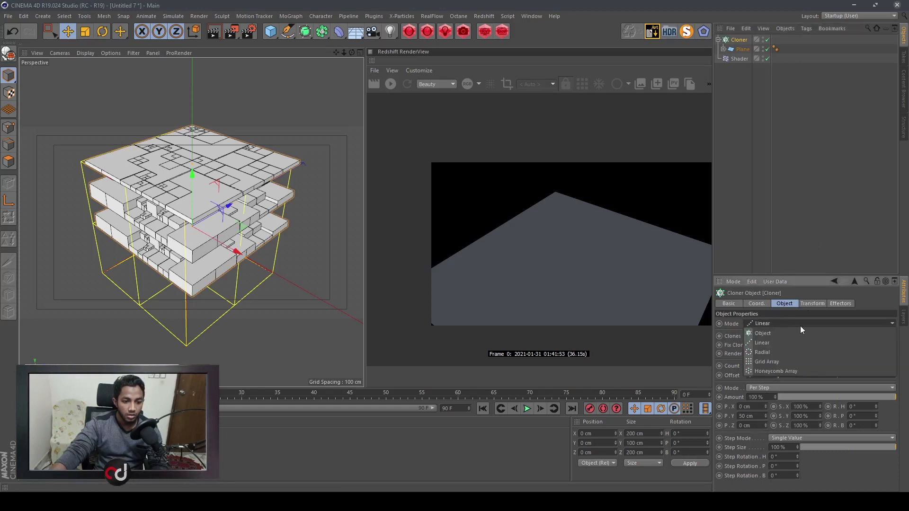
pyautogui.click(765, 362)
pyautogui.moveTo(792, 368); pyautogui.dragTo(689, 375)
pyautogui.write('1')
pyautogui.press('Return')
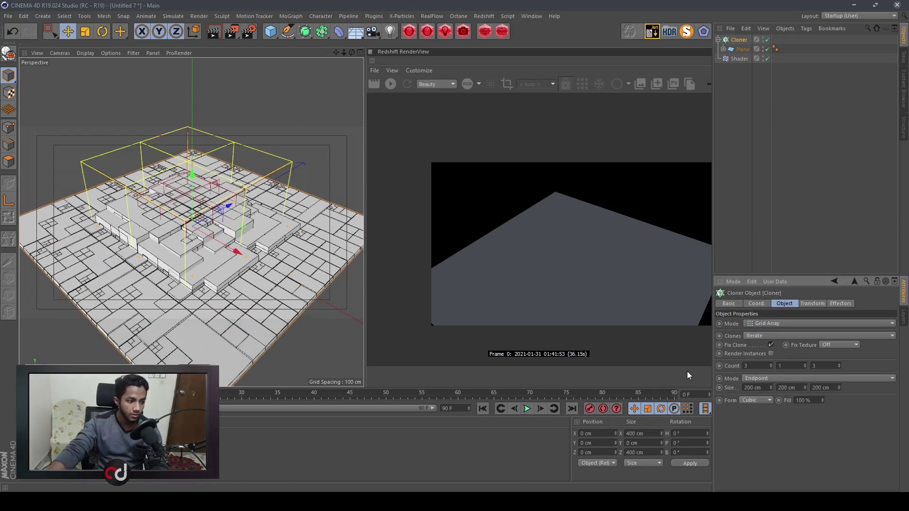
# Widen the Shader effector's box falloff over the cloned panels to about 180 cm in X and 178 cm in Z.
pyautogui.keyDown('alt'); pyautogui.moveTo(192, 308); pyautogui.dragTo(194, 290, button='middle'); pyautogui.keyUp('alt')
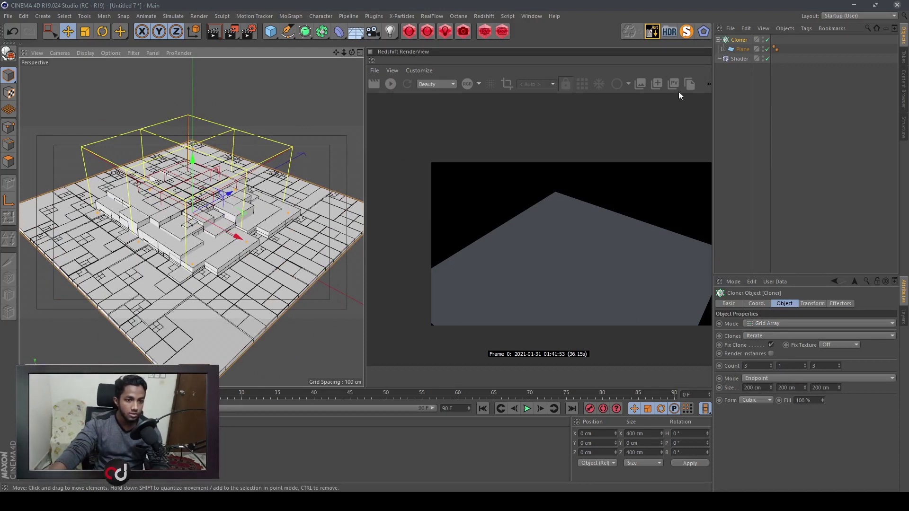
pyautogui.click(739, 58)
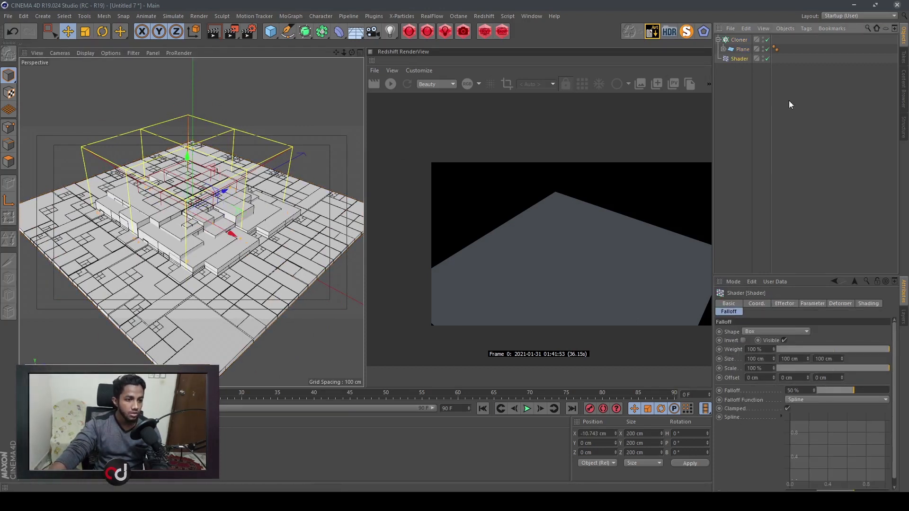
pyautogui.keyDown('alt'); pyautogui.moveTo(214, 225); pyautogui.dragTo(205, 221); pyautogui.keyUp('alt')
pyautogui.keyDown('alt'); pyautogui.moveTo(269, 189); pyautogui.dragTo(318, 180); pyautogui.keyUp('alt')
pyautogui.keyDown('alt'); pyautogui.moveTo(257, 222); pyautogui.dragTo(280, 222); pyautogui.keyUp('alt')
pyautogui.moveTo(230, 259); pyautogui.dragTo(271, 303)
pyautogui.keyDown('alt'); pyautogui.moveTo(236, 313); pyautogui.dragTo(257, 292, button='middle'); pyautogui.keyUp('alt')
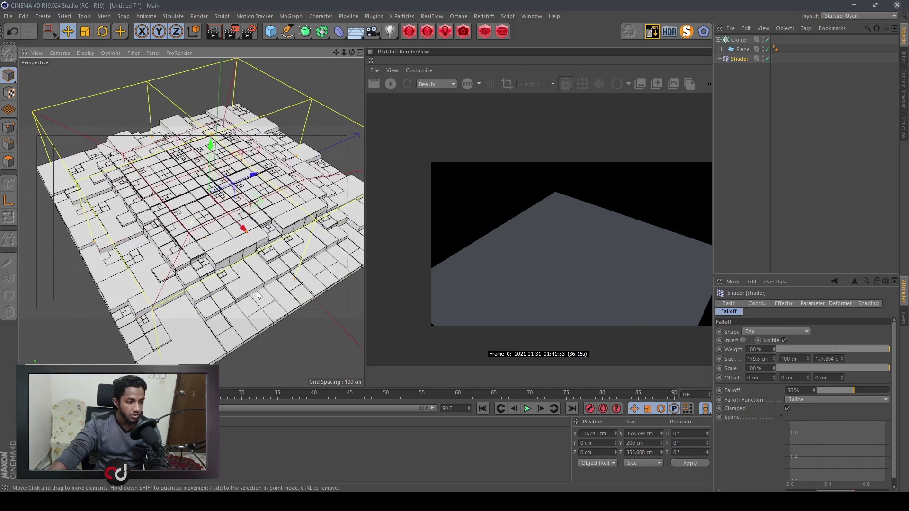
# Load a Noise shader into the Shader effector's custom shader channel.
pyautogui.keyDown('alt'); pyautogui.moveTo(251, 280); pyautogui.dragTo(235, 230); pyautogui.keyUp('alt')
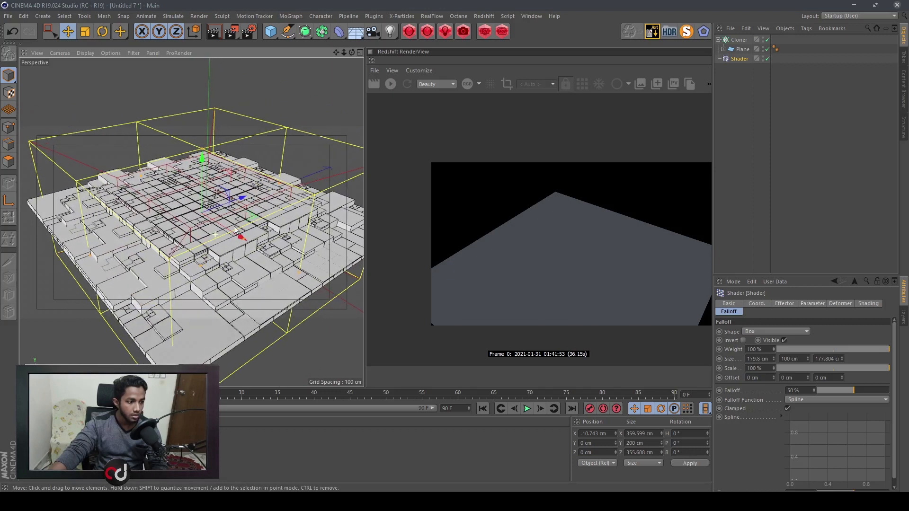
pyautogui.scroll(3, 220, 231)
pyautogui.keyDown('alt'); pyautogui.moveTo(170, 258); pyautogui.dragTo(178, 225); pyautogui.keyUp('alt')
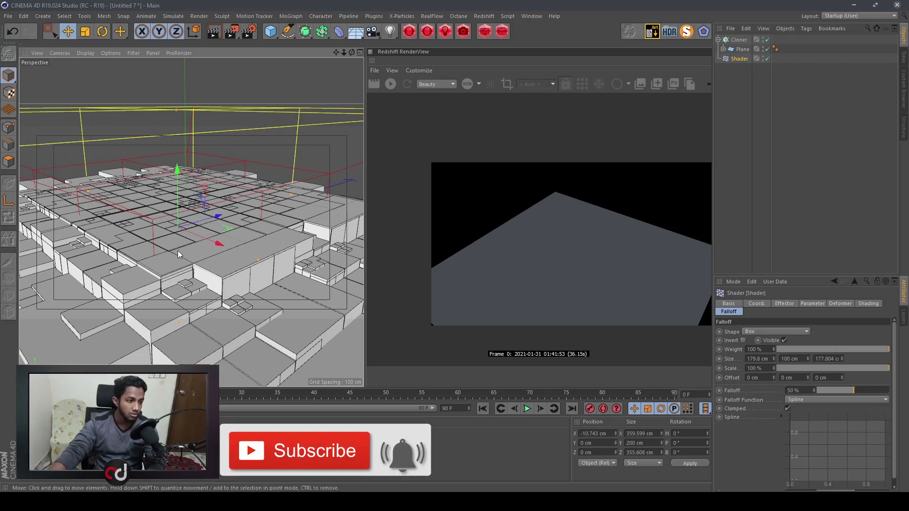
pyautogui.click(740, 58)
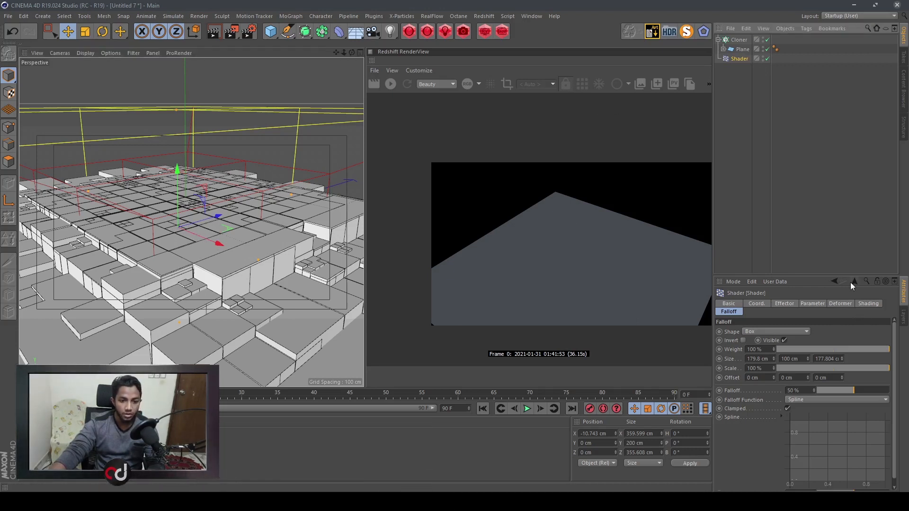
pyautogui.click(869, 304)
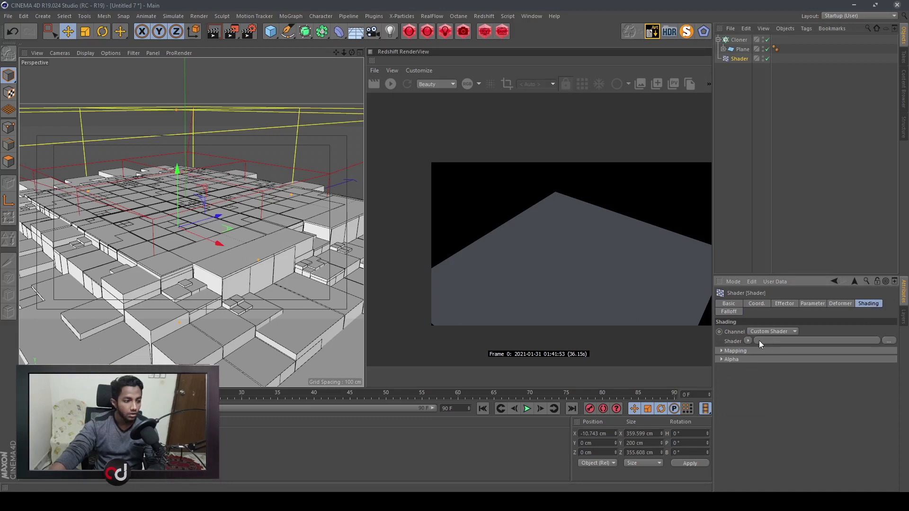
pyautogui.click(748, 341)
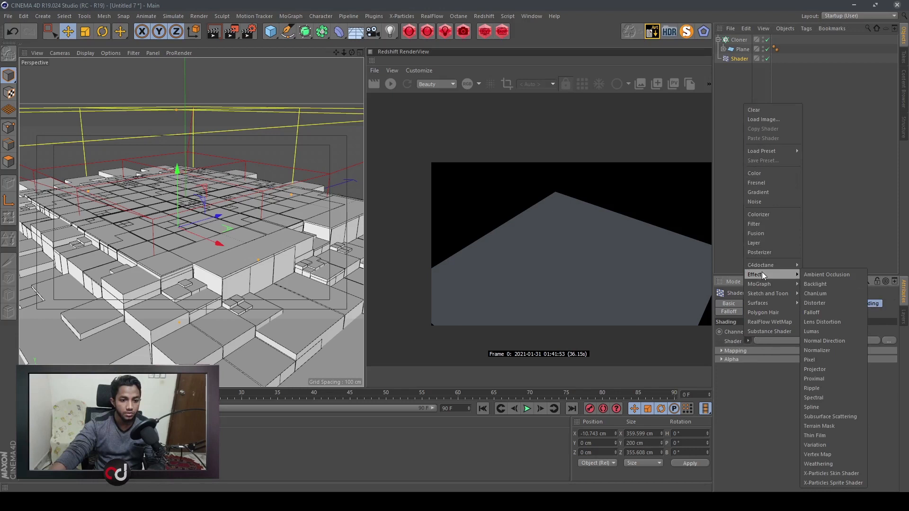
pyautogui.click(768, 204)
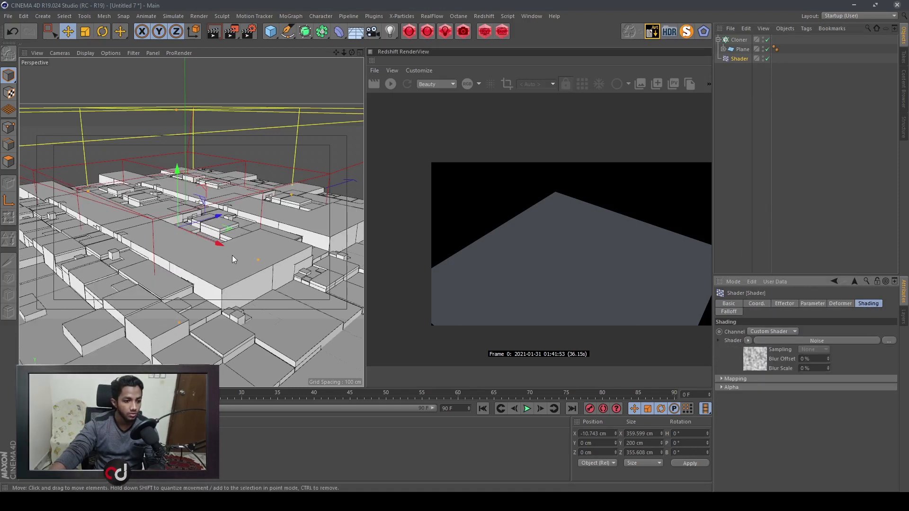
# Set the Noise shader's global scale to 200%.
pyautogui.click(753, 363)
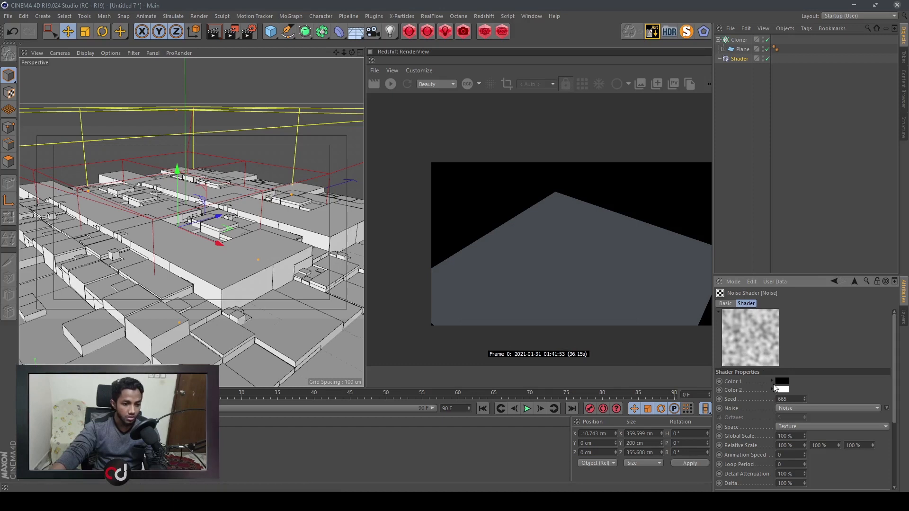
pyautogui.scroll(-5, 819, 390)
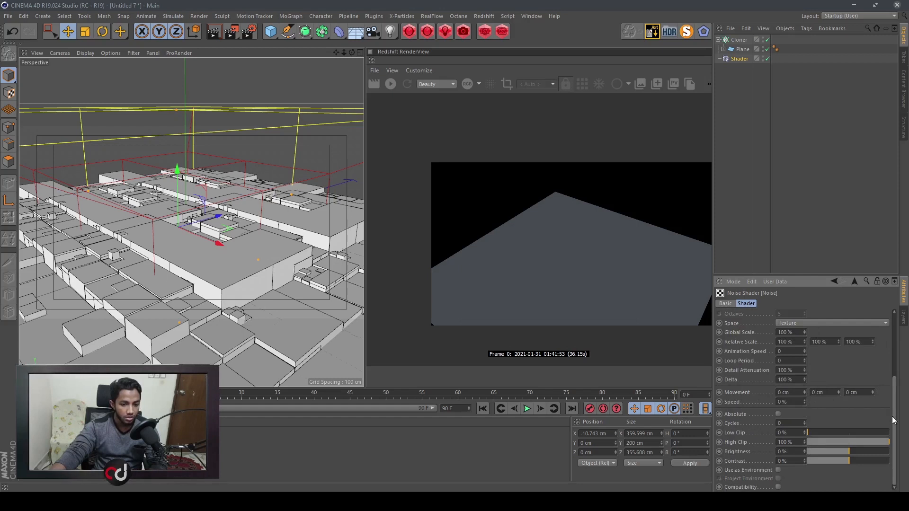
pyautogui.scroll(3, 861, 397)
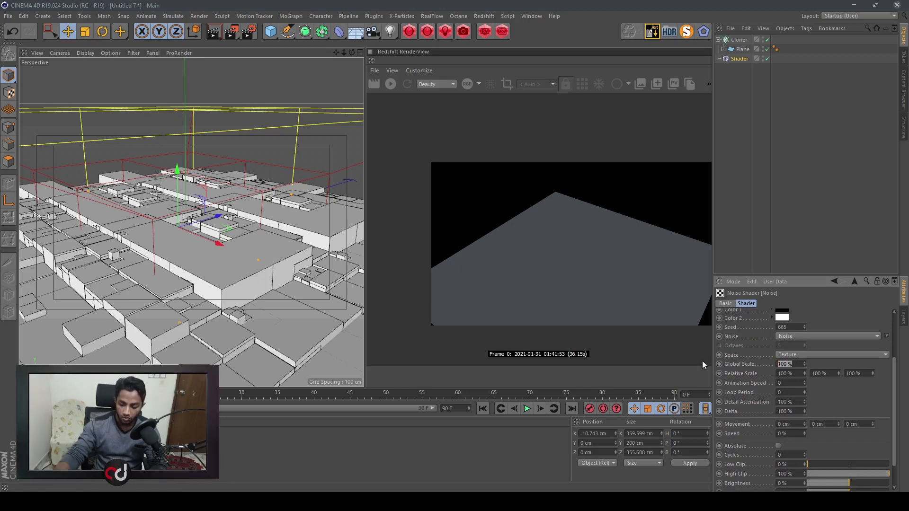
pyautogui.write('200')
pyautogui.press('Return')
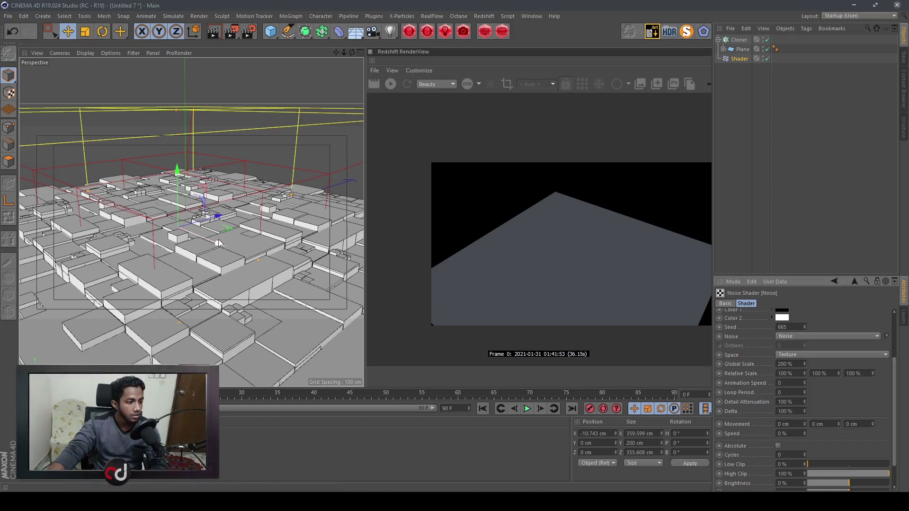
# Shift the Shader effector along its X axis to about 5.9 cm.
pyautogui.moveTo(217, 242); pyautogui.dragTo(231, 283)
pyautogui.scroll(-3, 227, 266)
pyautogui.keyDown('alt'); pyautogui.moveTo(220, 250); pyautogui.dragTo(212, 235, button='middle'); pyautogui.keyUp('alt')
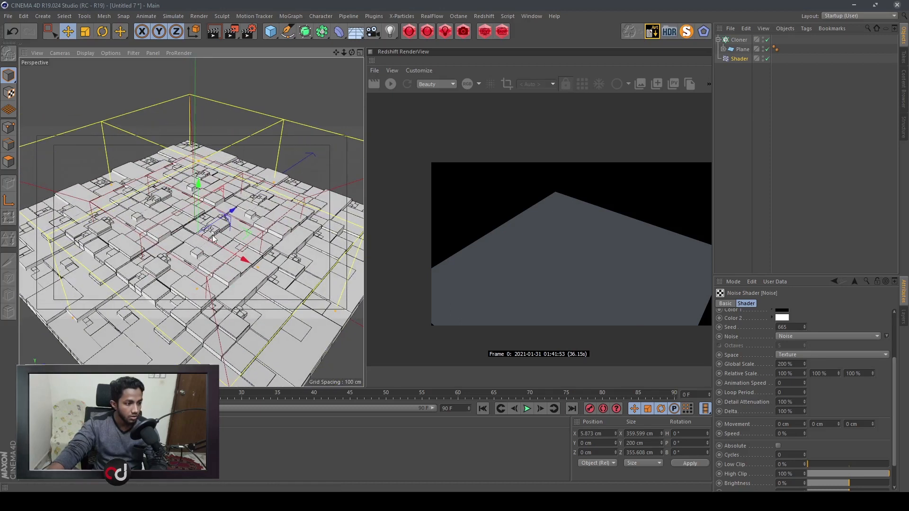
# Frame a close view of the extruded panels and add a Redshift camera from it.
pyautogui.scroll(6, 209, 247)
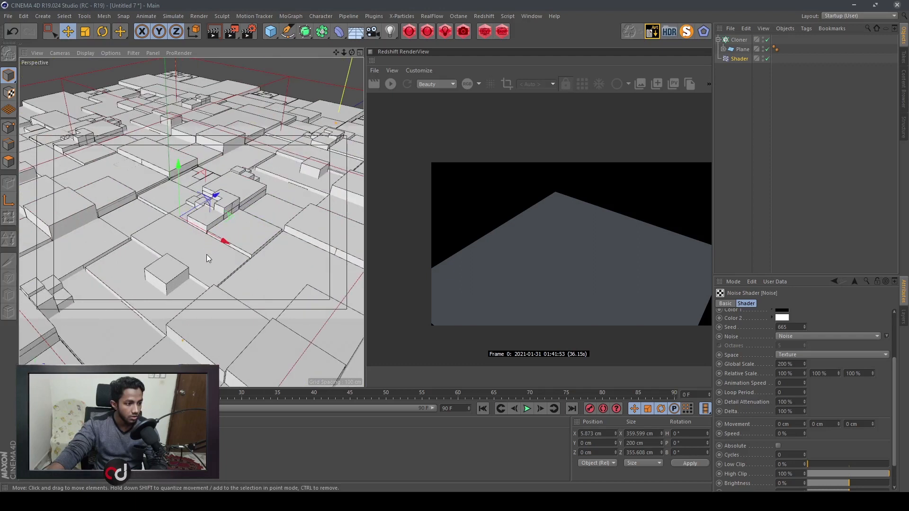
pyautogui.scroll(2, 206, 254)
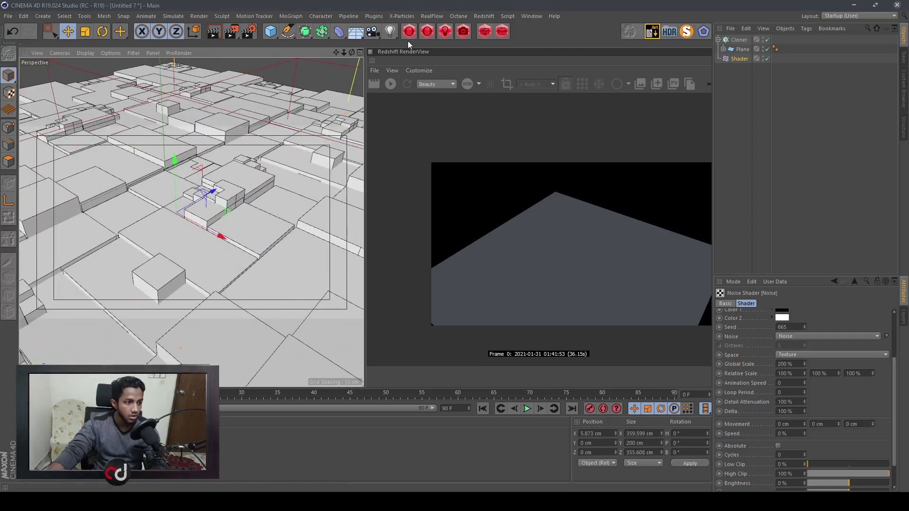
pyautogui.moveTo(459, 32); pyautogui.dragTo(523, 36)
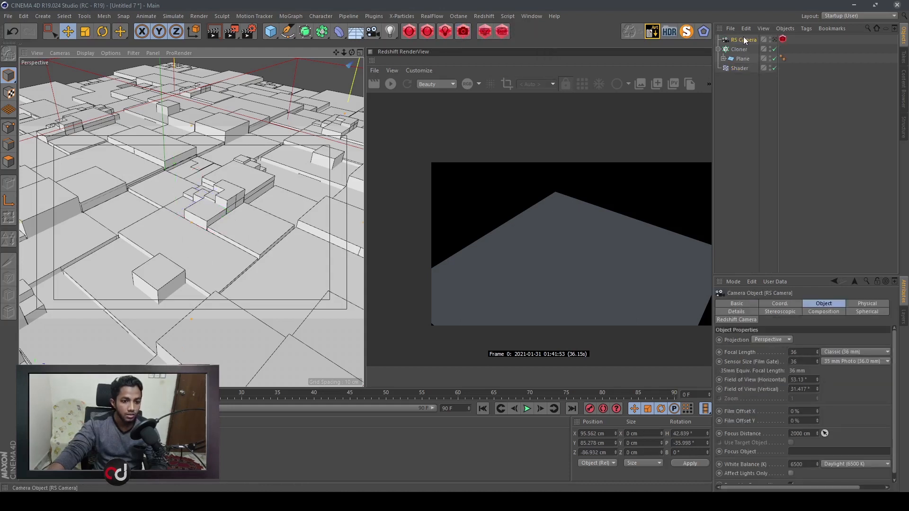
# Look through the Redshift camera and reframe it closer on the stepped panel cluster.
pyautogui.keyDown('alt'); pyautogui.moveTo(249, 228); pyautogui.dragTo(248, 229); pyautogui.keyUp('alt')
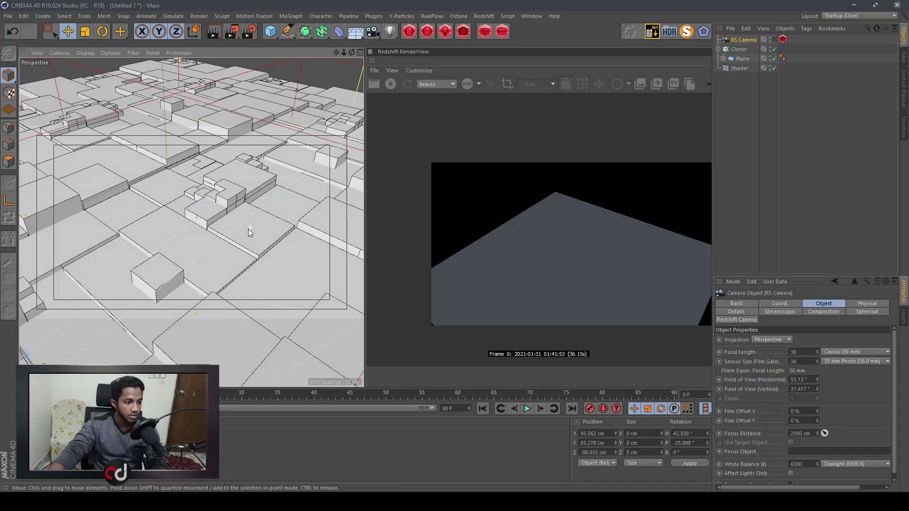
pyautogui.scroll(2, 258, 263)
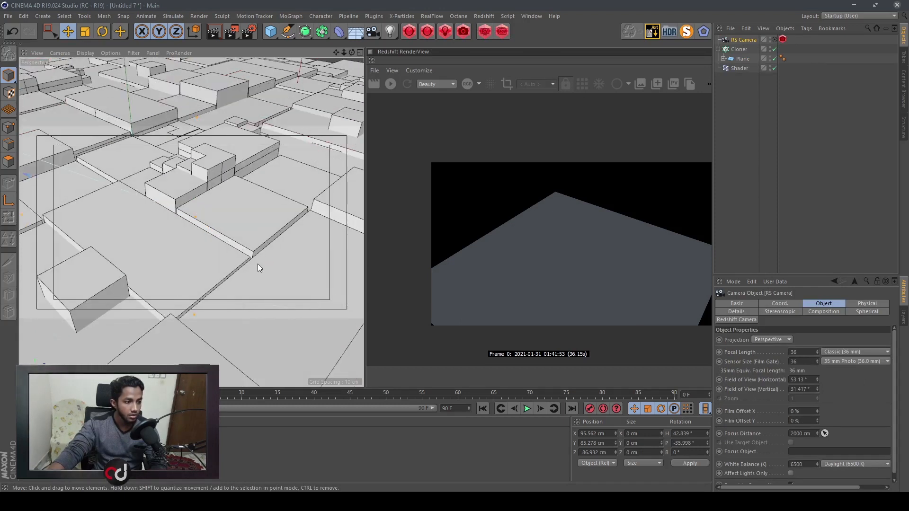
pyautogui.scroll(2, 256, 259)
pyautogui.moveTo(254, 260)
pyautogui.keyDown('alt'); pyautogui.mouseDown()
pyautogui.moveTo(243, 236)
pyautogui.moveTo(224, 233)
pyautogui.moveTo(244, 254)
pyautogui.mouseUp(); pyautogui.keyUp('alt')
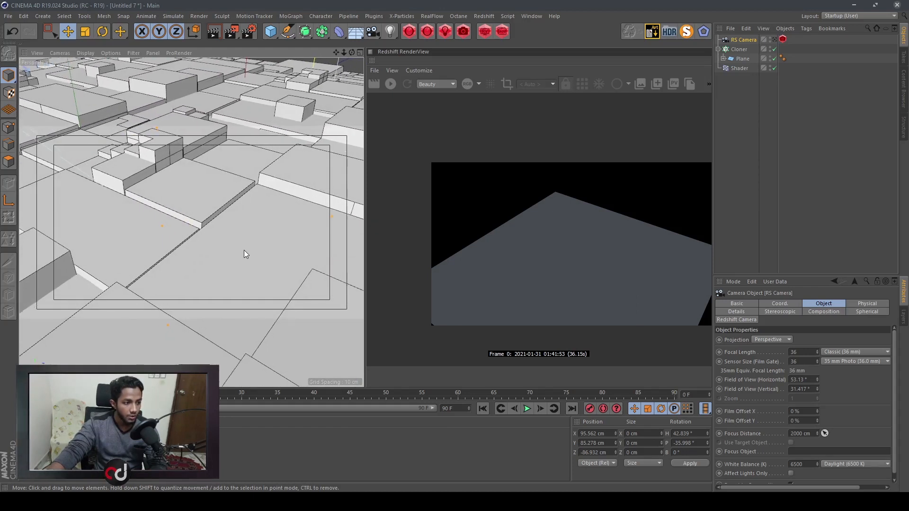
pyautogui.click(775, 40)
pyautogui.keyDown('alt'); pyautogui.moveTo(258, 243); pyautogui.dragTo(201, 205, button='middle'); pyautogui.keyUp('alt')
pyautogui.scroll(3, 200, 206)
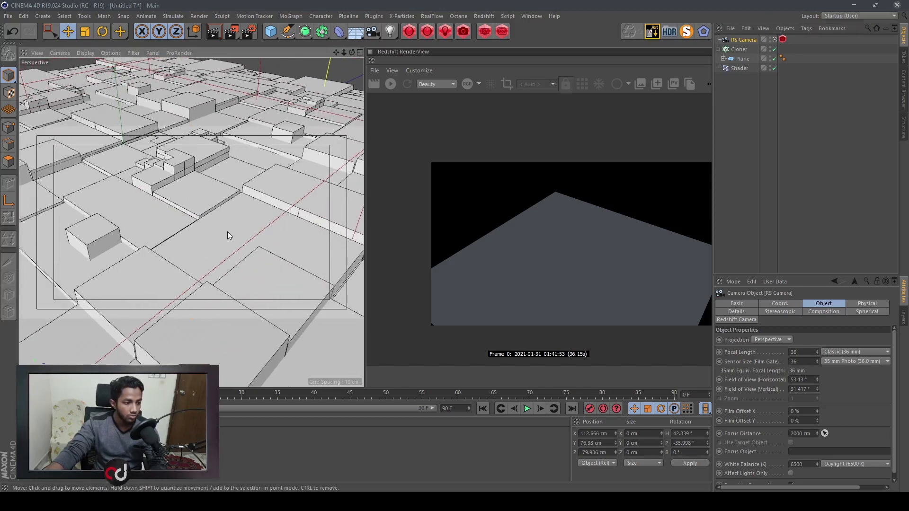
pyautogui.scroll(3, 227, 231)
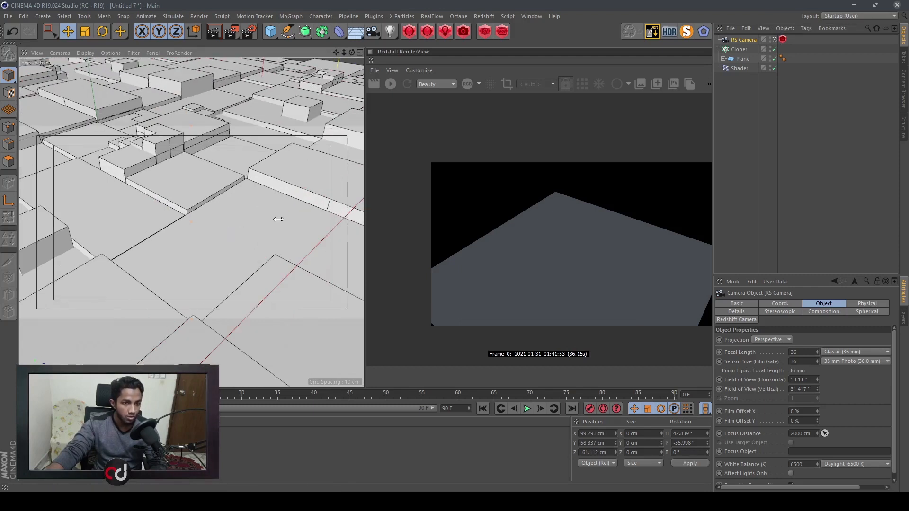
pyautogui.moveTo(274, 200)
pyautogui.keyDown('alt'); pyautogui.mouseDown()
pyautogui.moveTo(267, 198)
pyautogui.moveTo(267, 215)
pyautogui.moveTo(280, 214)
pyautogui.moveTo(272, 210)
pyautogui.mouseUp(); pyautogui.keyUp('alt')
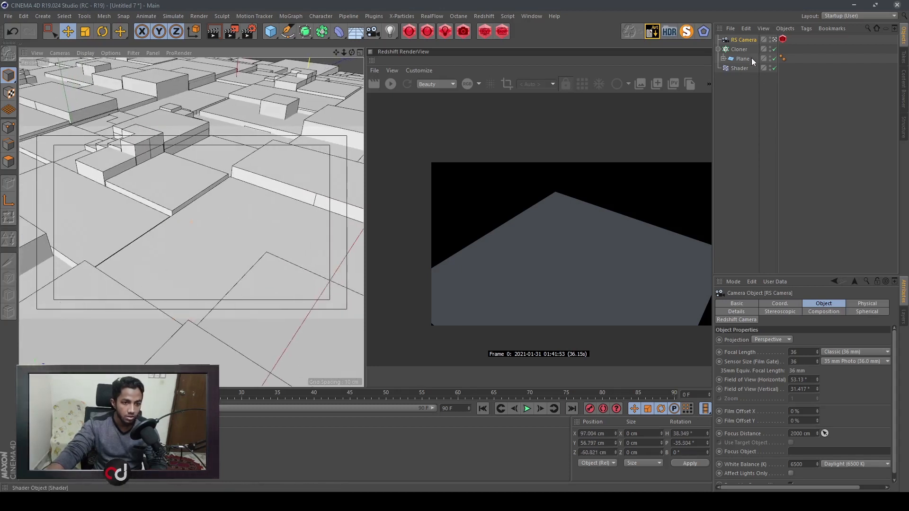
# Lock the Redshift camera with a Protection tag and consult the reference render of the glowing cube.
pyautogui.rightClick(749, 40)
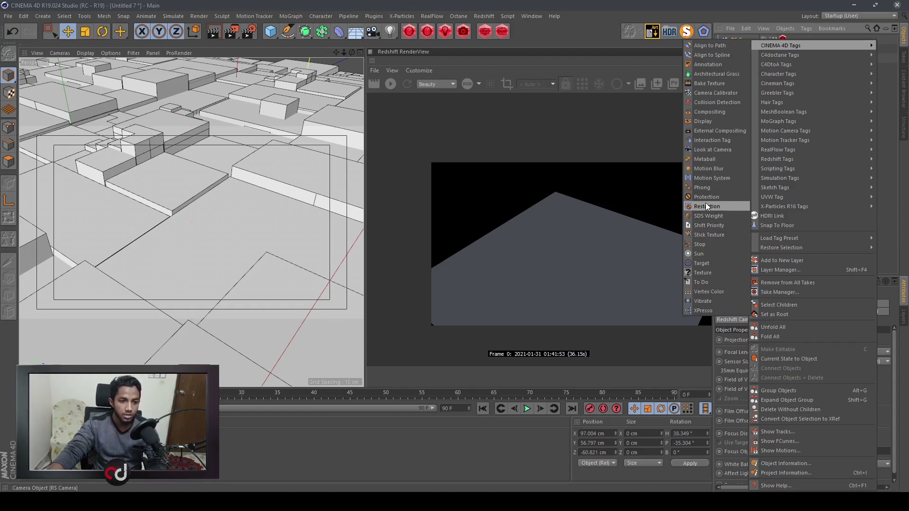
pyautogui.click(708, 198)
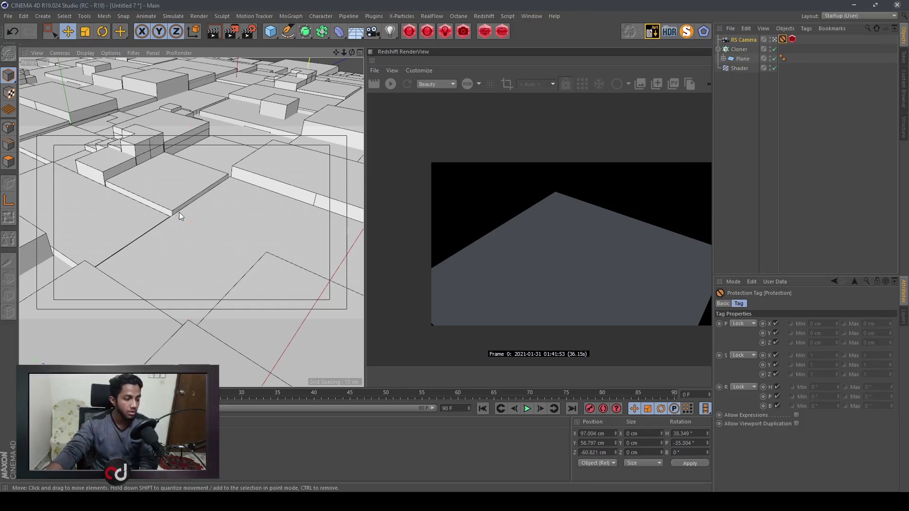
pyautogui.hotkey('alt', 'Tab')
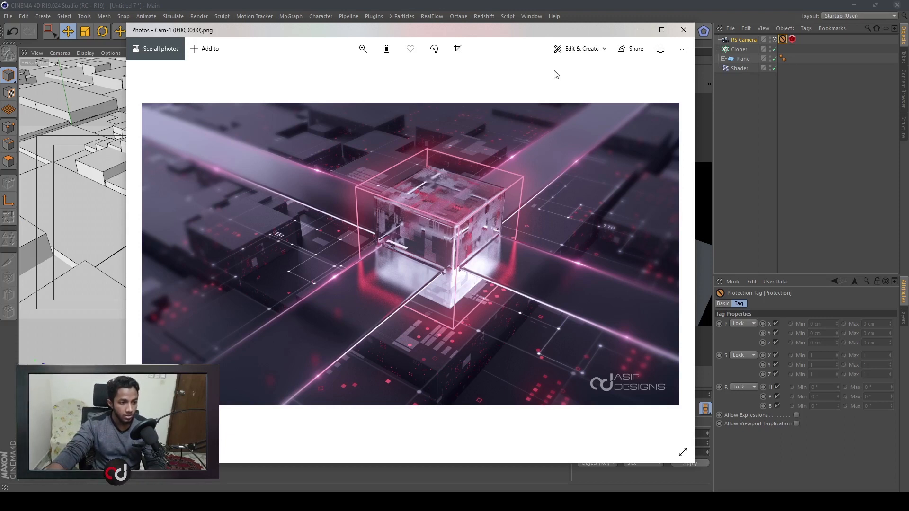
pyautogui.click(685, 31)
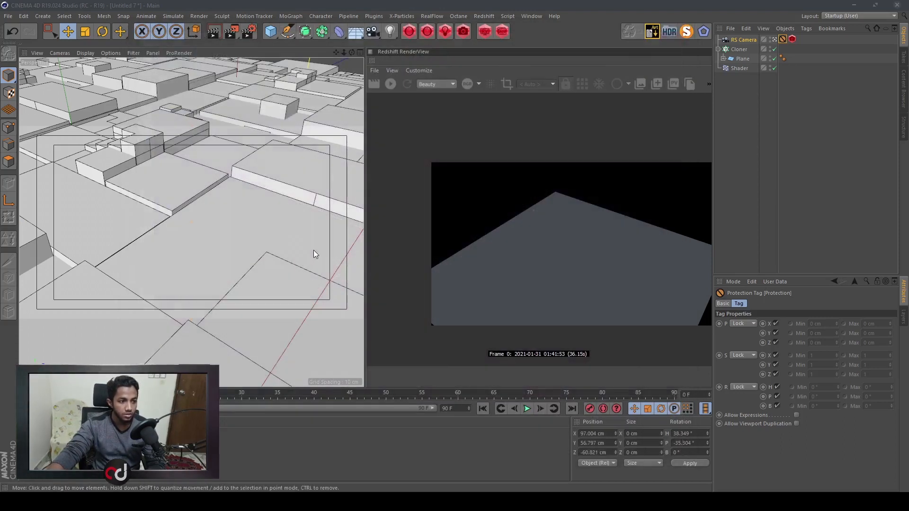
# Add a cube and set its size to 5 cm on all three axes.
pyautogui.click(269, 32)
pyautogui.click(357, 42)
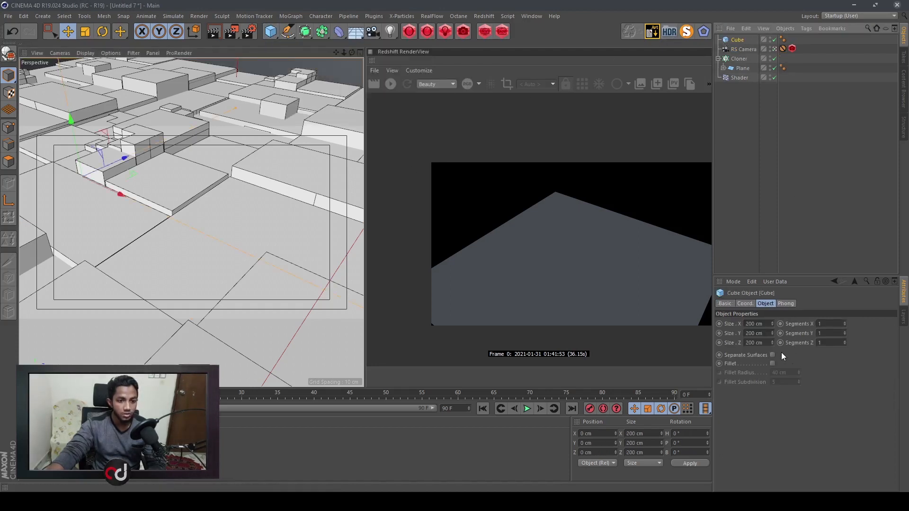
pyautogui.moveTo(766, 324); pyautogui.dragTo(651, 315)
pyautogui.write('5')
pyautogui.press('Tab')
pyautogui.write('5')
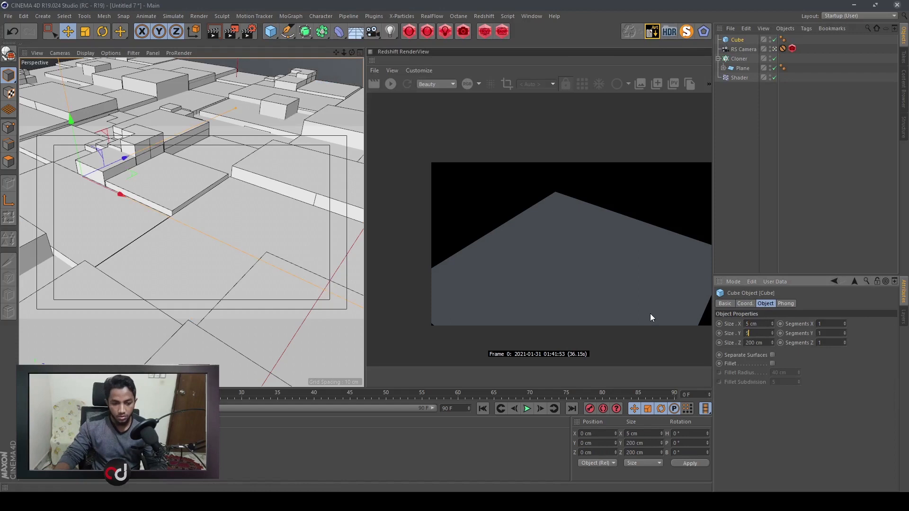
pyautogui.press('Tab')
pyautogui.write('5')
pyautogui.press('Return')
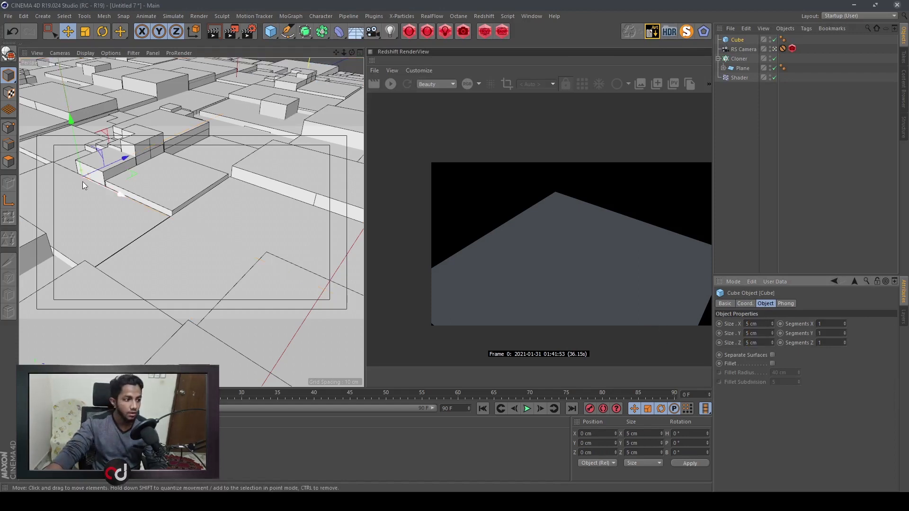
# Move the cube into the camera frame above the panels, to about X 73.2, Y 35.5, Z -27.9 cm.
pyautogui.moveTo(121, 191); pyautogui.dragTo(237, 161)
pyautogui.moveTo(237, 122); pyautogui.dragTo(268, 122)
pyautogui.moveTo(210, 185); pyautogui.dragTo(256, 235)
pyautogui.moveTo(205, 172); pyautogui.dragTo(205, 133)
# Set the cube's size to 8 cm on every axis and shift it to about X 78.6, Z -34.8 cm.
pyautogui.click(758, 324)
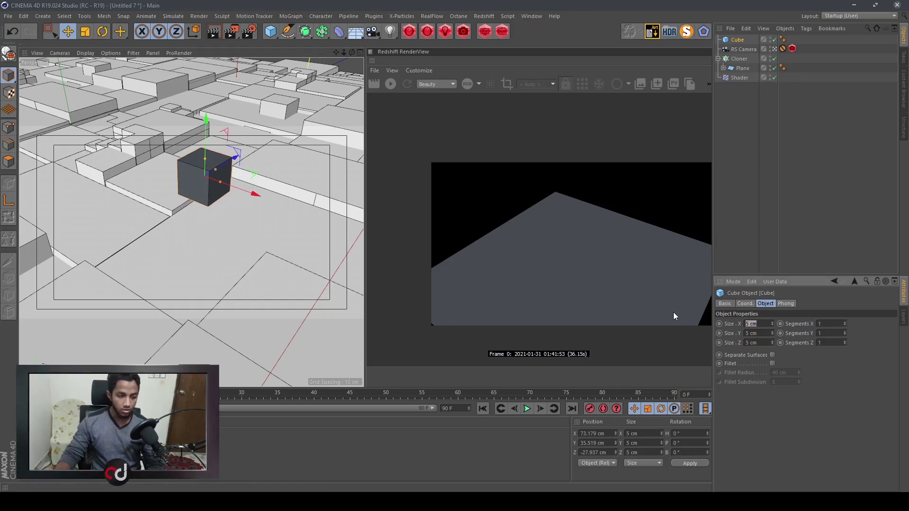
pyautogui.press('Tab')
pyautogui.write('8')
pyautogui.press('Tab')
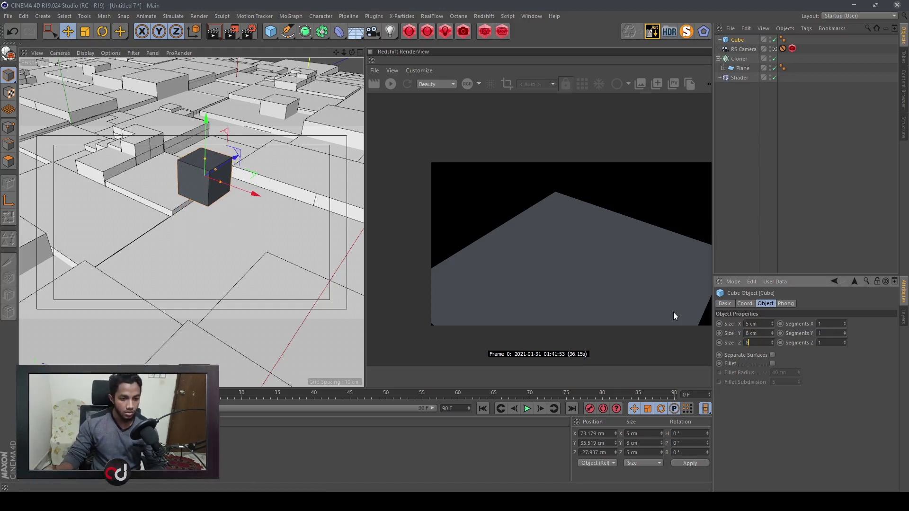
pyautogui.write('8')
pyautogui.press('Tab')
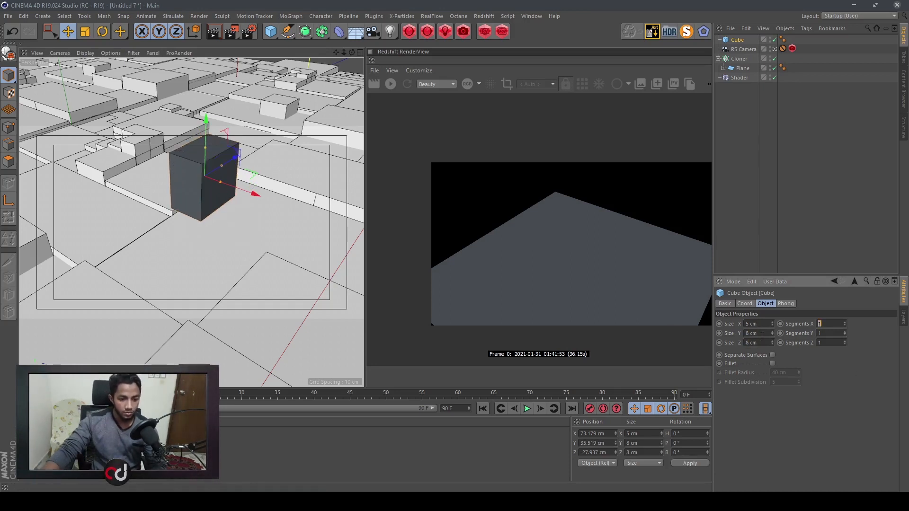
pyautogui.write('8')
pyautogui.press('Return')
pyautogui.moveTo(260, 196); pyautogui.dragTo(297, 210)
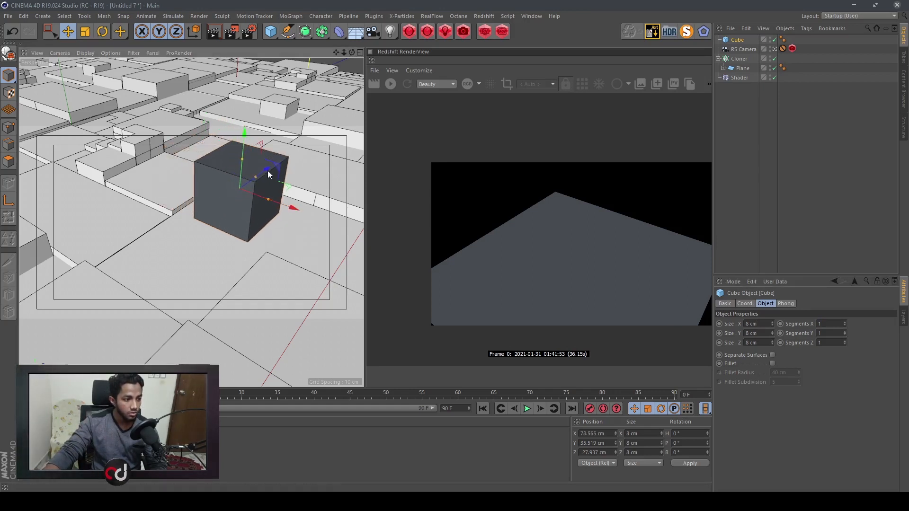
pyautogui.moveTo(260, 178); pyautogui.dragTo(232, 196)
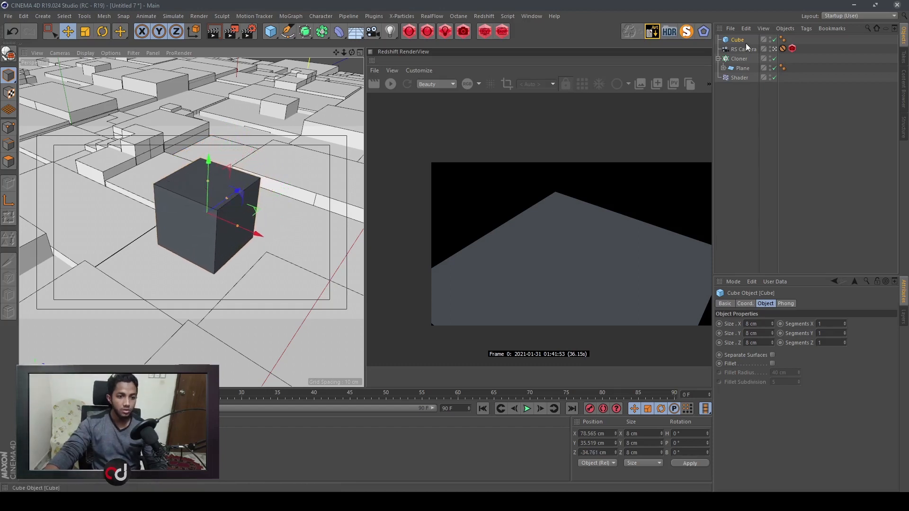
# Duplicate the cube and resize the copy to about 4.4 cm in Z and 2 cm in Y.
pyautogui.hotkey('ctrl', 'c')
pyautogui.hotkey('ctrl', 'v')
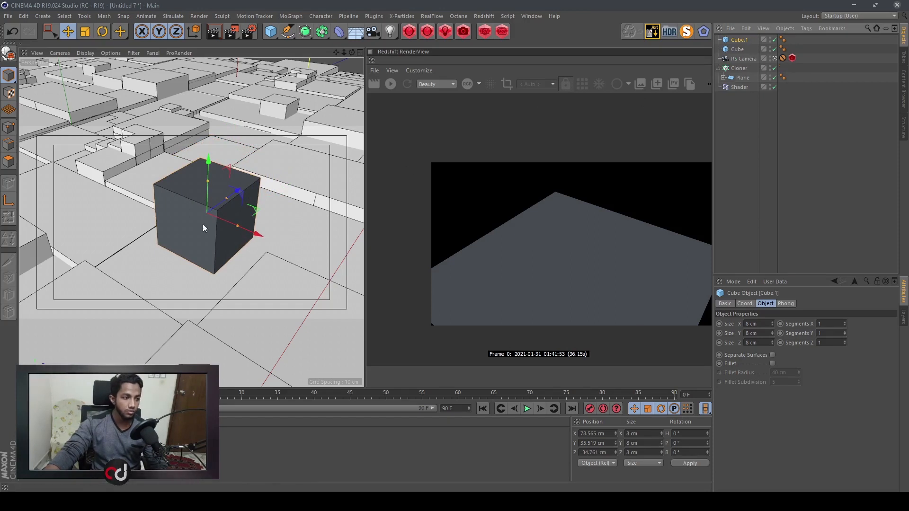
pyautogui.moveTo(226, 200); pyautogui.dragTo(206, 212)
pyautogui.moveTo(763, 334); pyautogui.dragTo(697, 325)
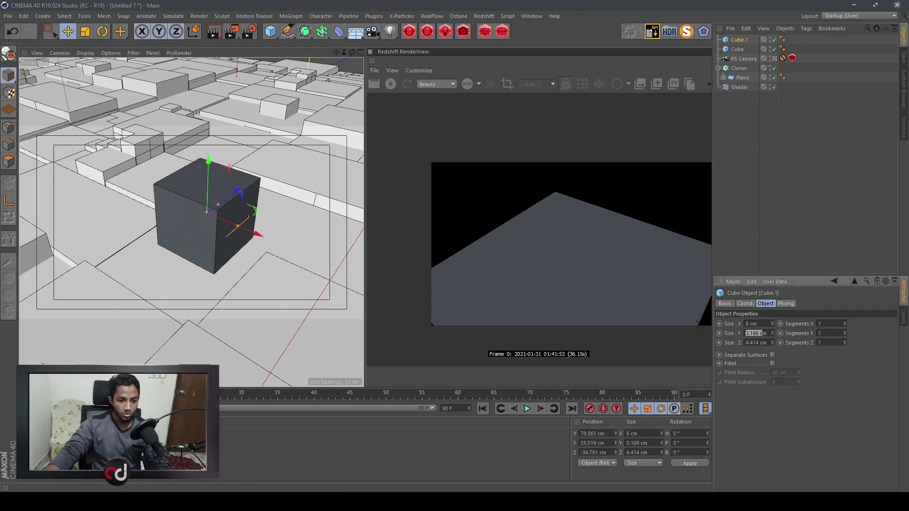
pyautogui.write('2')
pyautogui.press('Return')
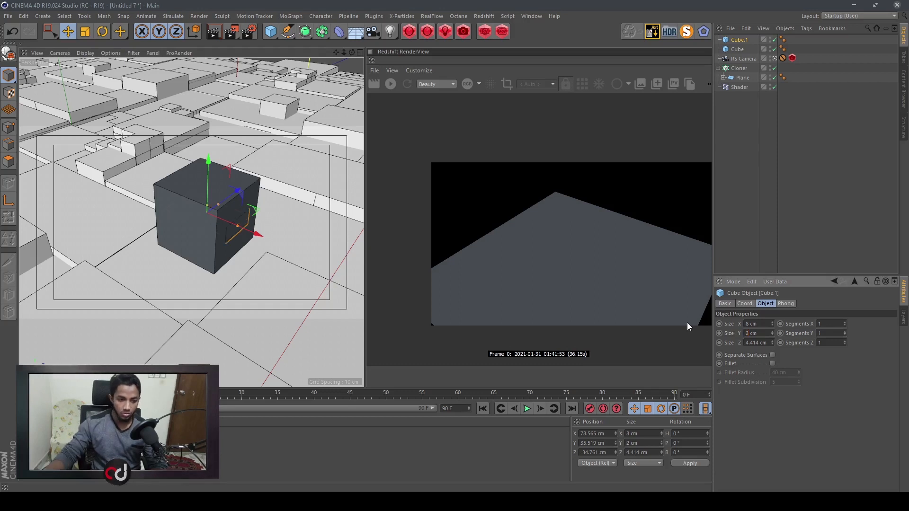
# Thin the copy to 0.5 cm in Y, stretch it to about 31.7 cm in X, and move it out to about X 98.1 cm.
pyautogui.moveTo(754, 334); pyautogui.dragTo(671, 334)
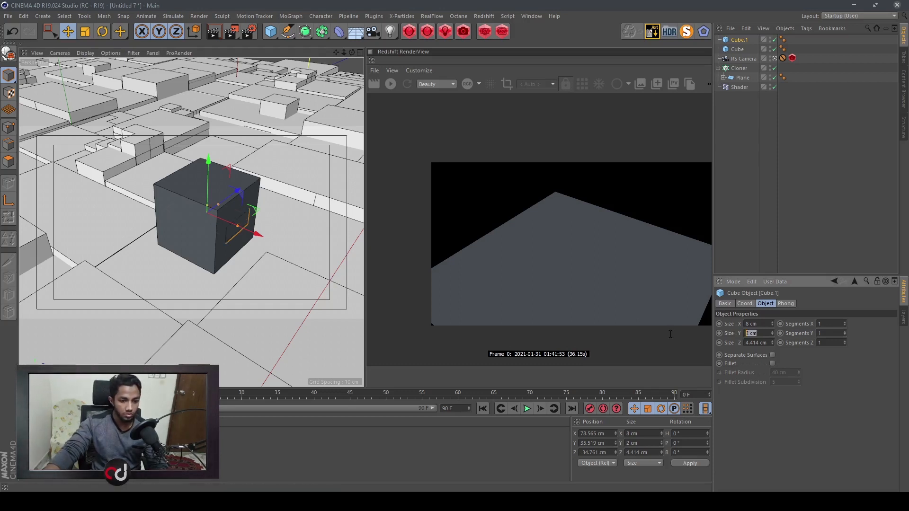
pyautogui.write('0.5')
pyautogui.press('Return')
pyautogui.moveTo(265, 237); pyautogui.dragTo(383, 289)
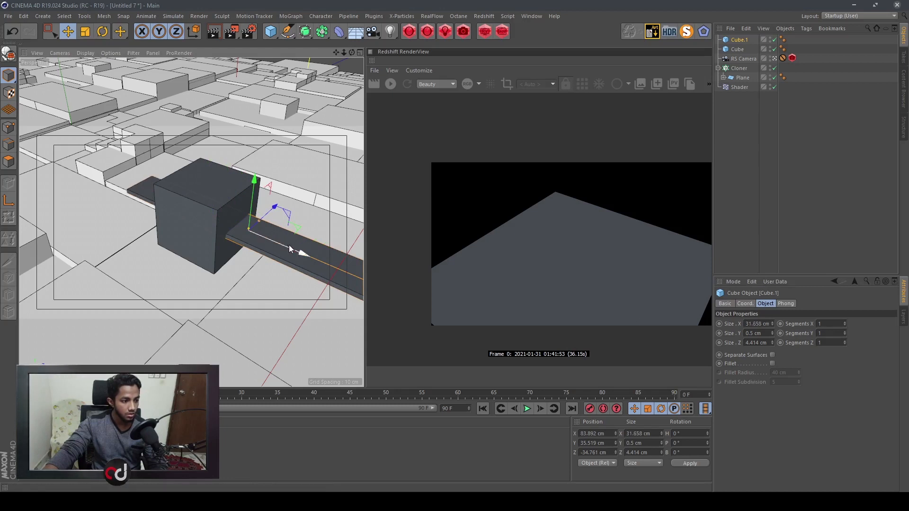
pyautogui.moveTo(290, 247); pyautogui.dragTo(307, 268)
# In the top view, duplicate the long slab along Z and rotate the copy to a 90° heading.
pyautogui.middleClick(258, 219)
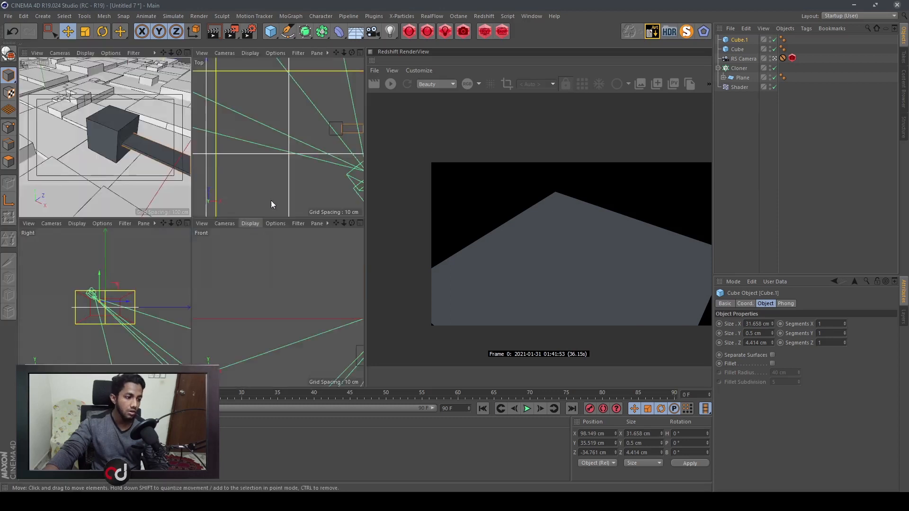
pyautogui.middleClick(288, 151)
pyautogui.scroll(2, 320, 211)
pyautogui.keyDown('alt'); pyautogui.moveTo(294, 198); pyautogui.dragTo(242, 202, button='middle'); pyautogui.keyUp('alt')
pyautogui.keyDown('ctrl'); pyautogui.moveTo(331, 164); pyautogui.dragTo(325, 141); pyautogui.keyUp('ctrl')
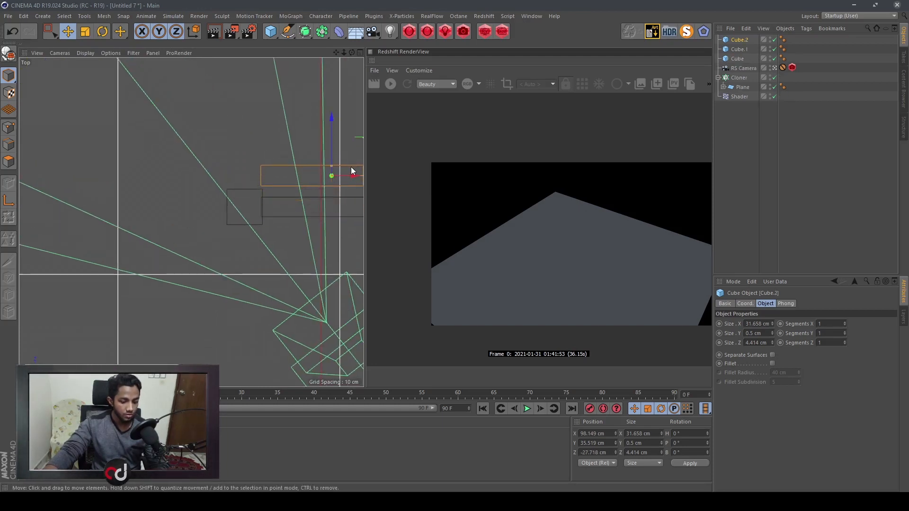
pyautogui.press('r')
pyautogui.moveTo(302, 155); pyautogui.dragTo(314, 208)
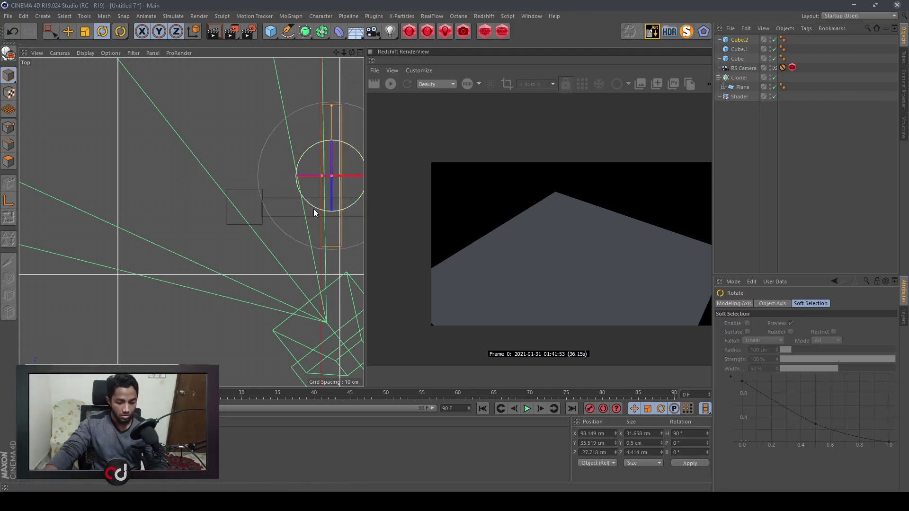
# Move the rotated slab against the cube's back face, to about X 78.8, Z -15.3 cm.
pyautogui.press('e')
pyautogui.moveTo(241, 181); pyautogui.dragTo(203, 185)
pyautogui.moveTo(240, 109); pyautogui.dragTo(244, 87)
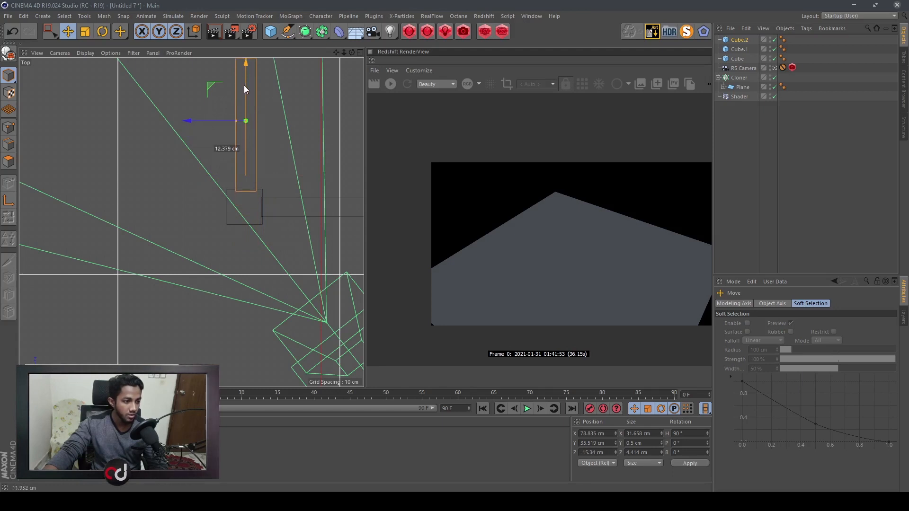
pyautogui.keyDown('ctrl'); pyautogui.moveTo(216, 120); pyautogui.dragTo(247, 155); pyautogui.keyUp('ctrl')
pyautogui.press('r')
pyautogui.hotkey('ctrl', 'z')
pyautogui.hotkey('ctrl', 'z')
pyautogui.hotkey('ctrl', 'z')
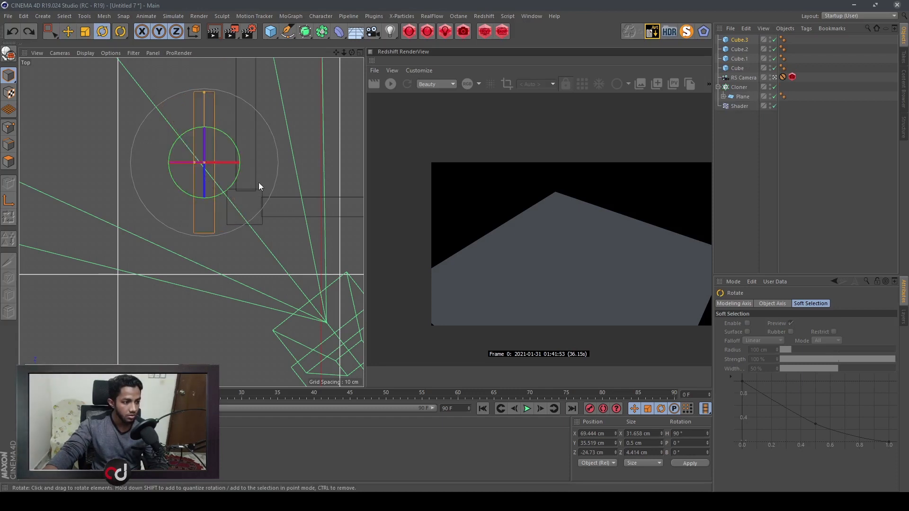
pyautogui.click(282, 203)
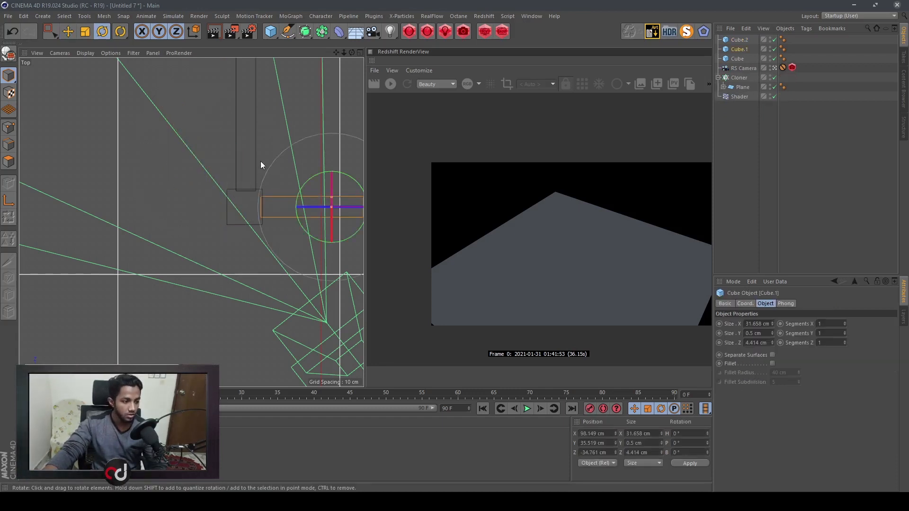
pyautogui.click(251, 158)
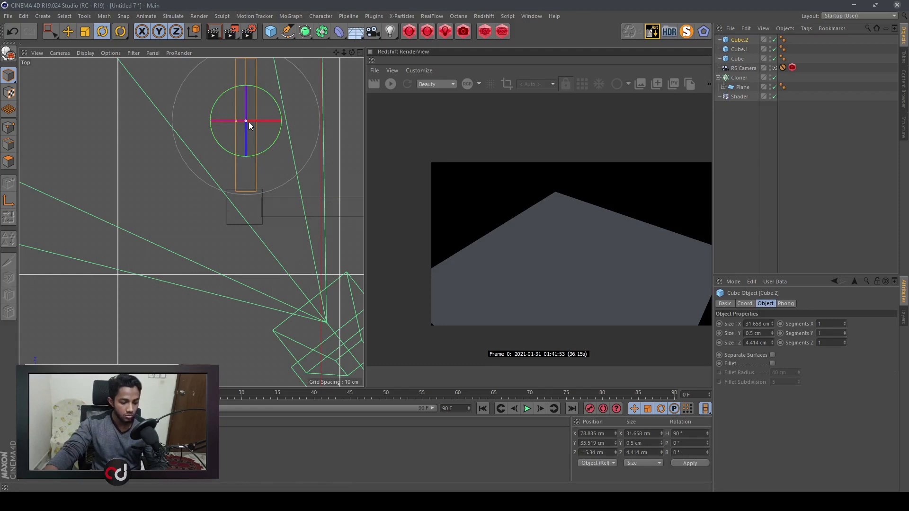
pyautogui.press('e')
pyautogui.moveTo(244, 75); pyautogui.dragTo(252, 250)
pyautogui.hotkey('ctrl', 'z')
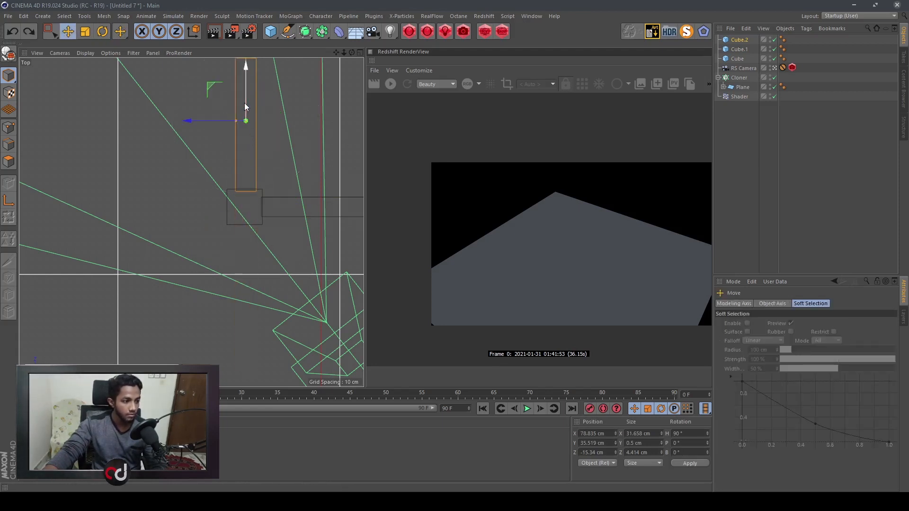
# Duplicate both slabs onto the opposite sides of the cube so that four arms form a cross, and return to the camera view.
pyautogui.moveTo(247, 215); pyautogui.dragTo(250, 277)
pyautogui.click(286, 214)
pyautogui.keyDown('ctrl'); pyautogui.moveTo(356, 207); pyautogui.dragTo(184, 217); pyautogui.keyUp('ctrl')
pyautogui.middleClick(184, 218)
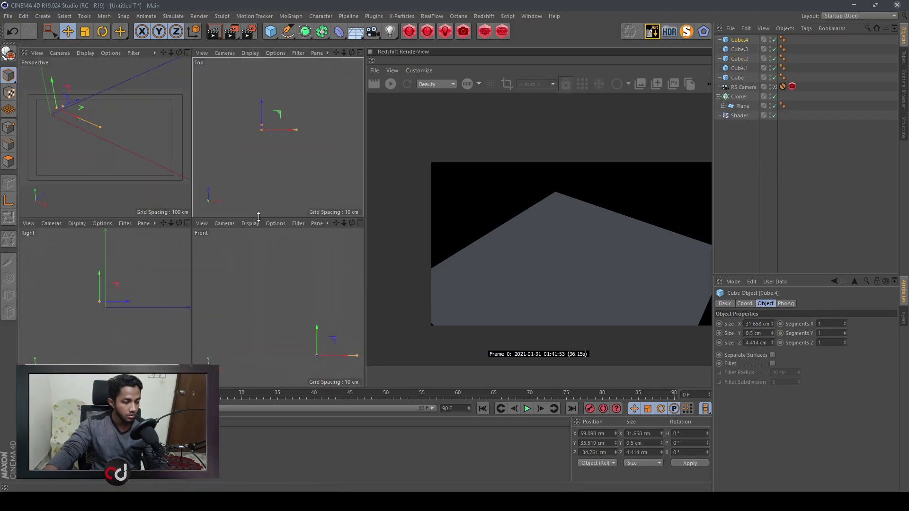
pyautogui.middleClick(150, 162)
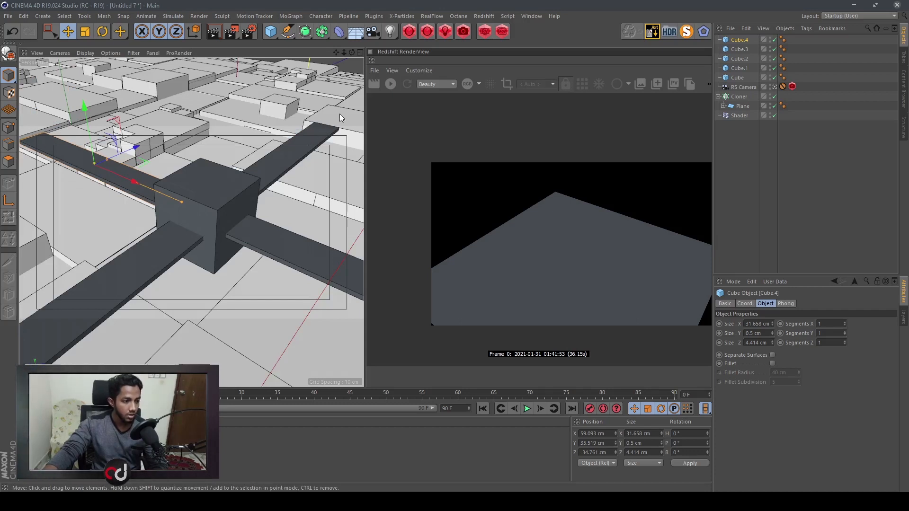
# Lengthen the slab behind the cube to about 56.1 cm and shift it outward to about Z -4 cm.
pyautogui.middleClick(273, 178)
pyautogui.click(307, 100)
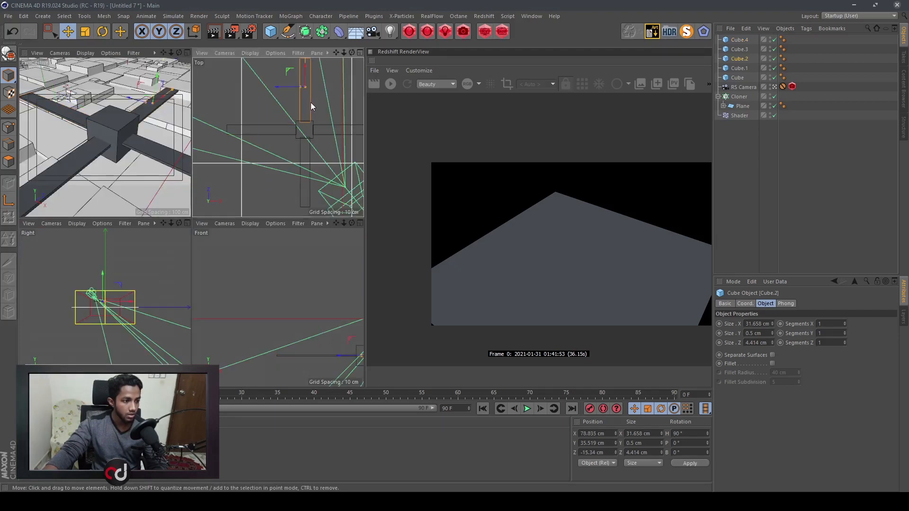
pyautogui.keyDown('alt'); pyautogui.moveTo(304, 119); pyautogui.dragTo(293, 169, button='middle'); pyautogui.keyUp('alt')
pyautogui.moveTo(291, 105); pyautogui.dragTo(292, 78)
pyautogui.moveTo(293, 121); pyautogui.dragTo(293, 94)
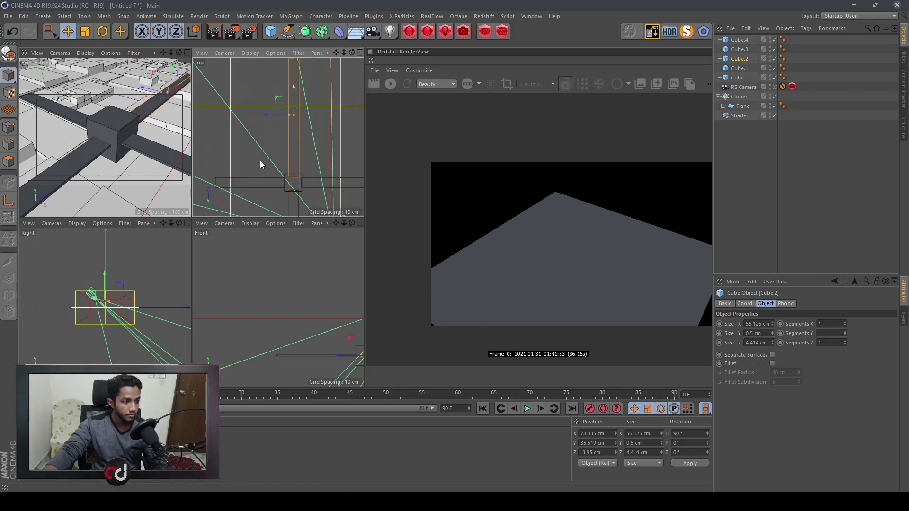
# Lengthen the slab on the cube's left side to about 50.4 cm, shift it outward to about X 49.4 cm, and return to the camera view.
pyautogui.click(246, 180)
pyautogui.keyDown('alt'); pyautogui.moveTo(255, 164); pyautogui.dragTo(268, 151, button='middle'); pyautogui.keyUp('alt')
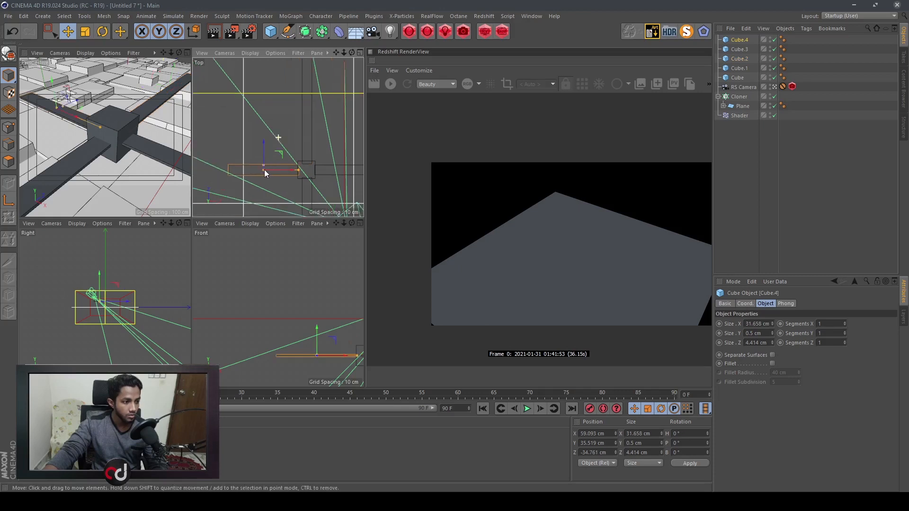
pyautogui.moveTo(271, 169)
pyautogui.mouseDown()
pyautogui.moveTo(251, 170)
pyautogui.moveTo(300, 171)
pyautogui.moveTo(268, 173)
pyautogui.mouseUp()
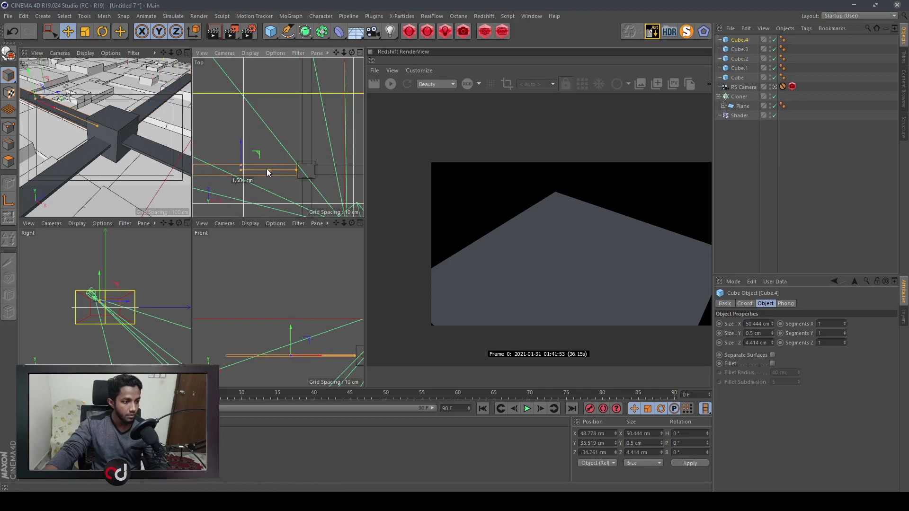
pyautogui.middleClick(153, 157)
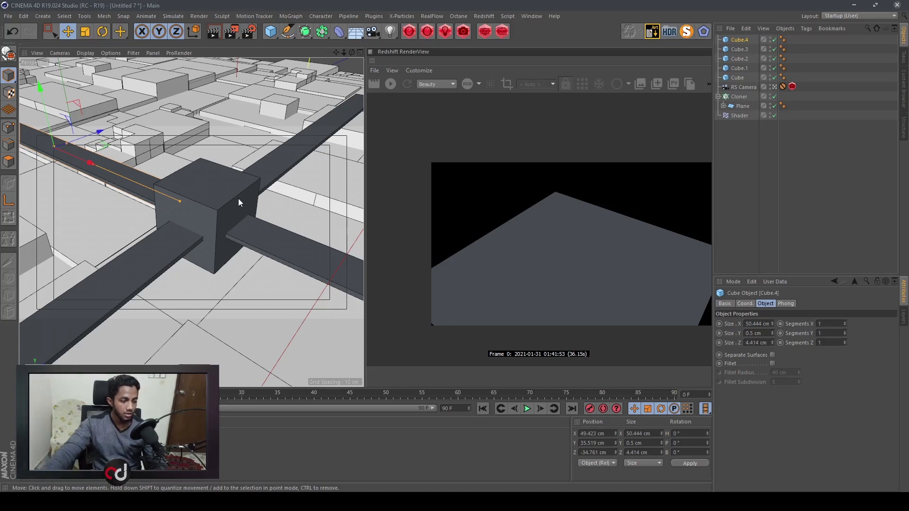
# Duplicate the central cube in place and set the copy's size to 10 cm on all three axes.
pyautogui.click(213, 194)
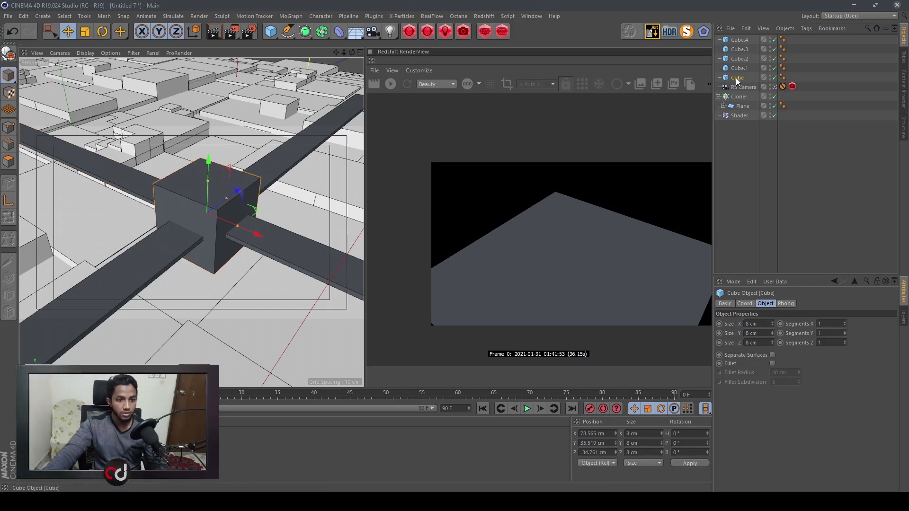
pyautogui.keyDown('ctrl'); pyautogui.moveTo(738, 84); pyautogui.dragTo(745, 88); pyautogui.keyUp('ctrl')
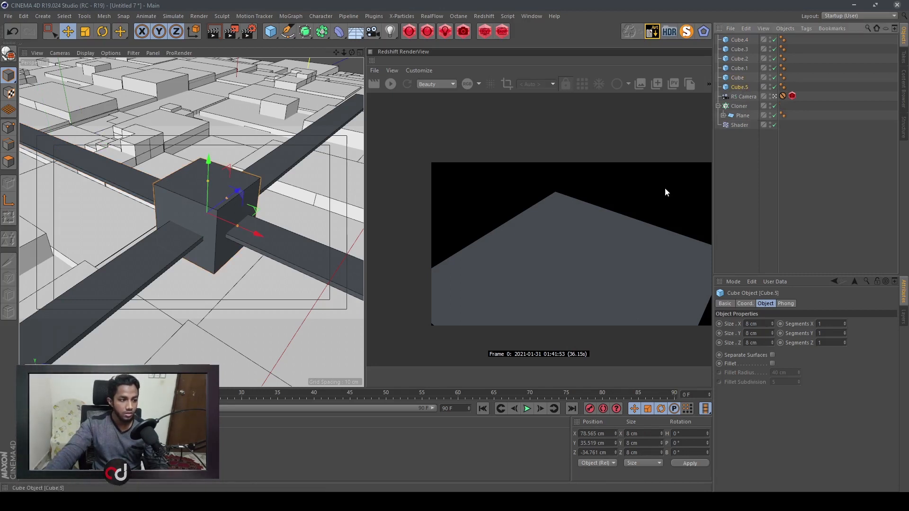
pyautogui.doubleClick(753, 323)
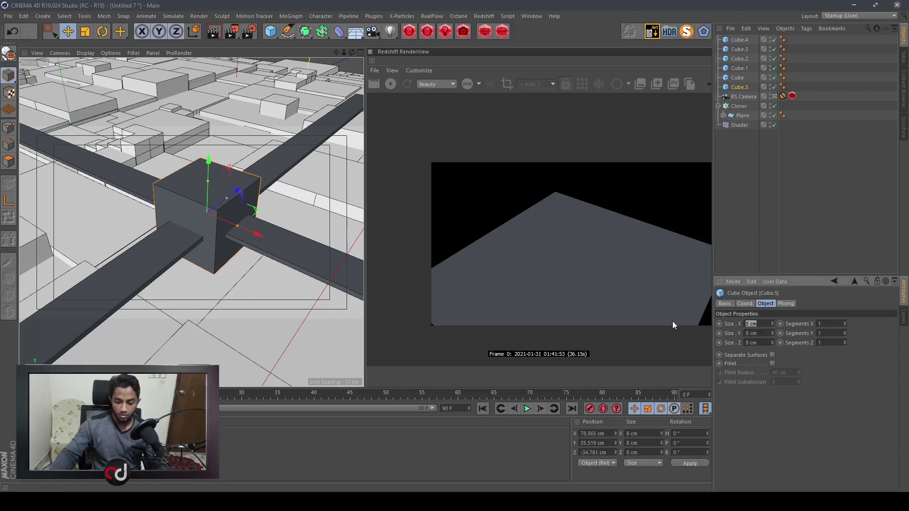
pyautogui.write('10')
pyautogui.press('Tab')
pyautogui.write('10')
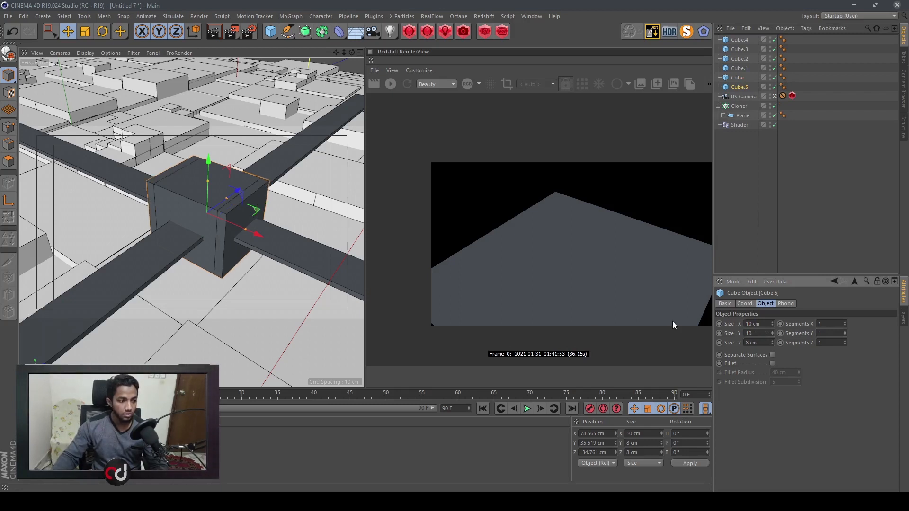
pyautogui.press('Tab')
pyautogui.write('10')
pyautogui.press('Return')
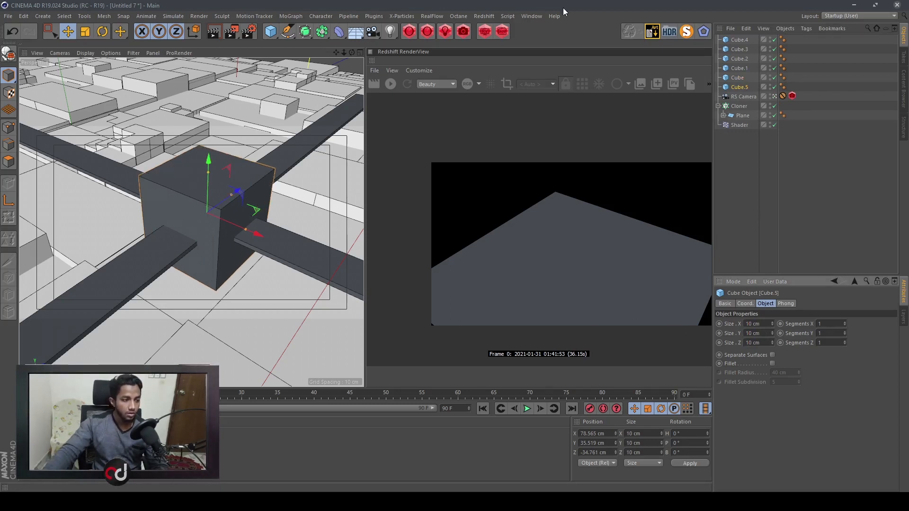
# Put the larger cube inside an Atom Array and set its cylinder and sphere radii to 0.1 cm for a thin wireframe.
pyautogui.click(324, 33)
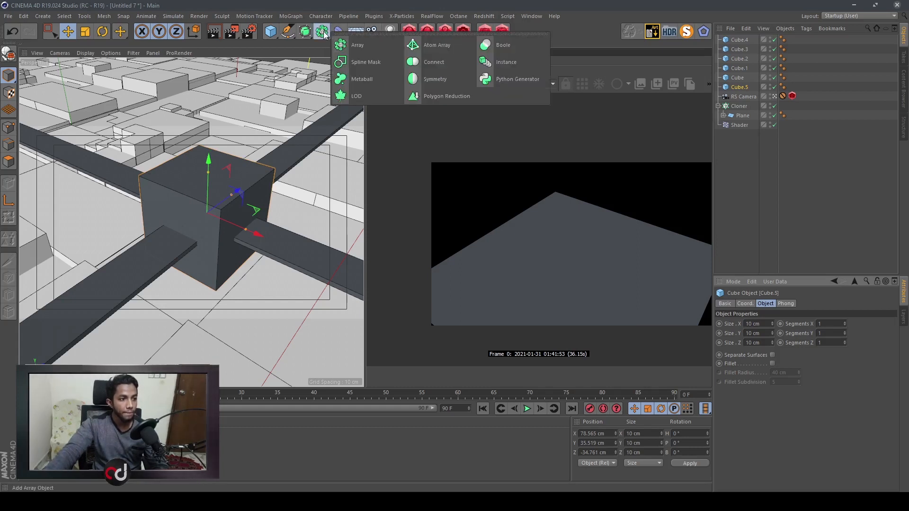
pyautogui.keyDown('alt'); pyautogui.click(426, 45); pyautogui.keyUp('alt')
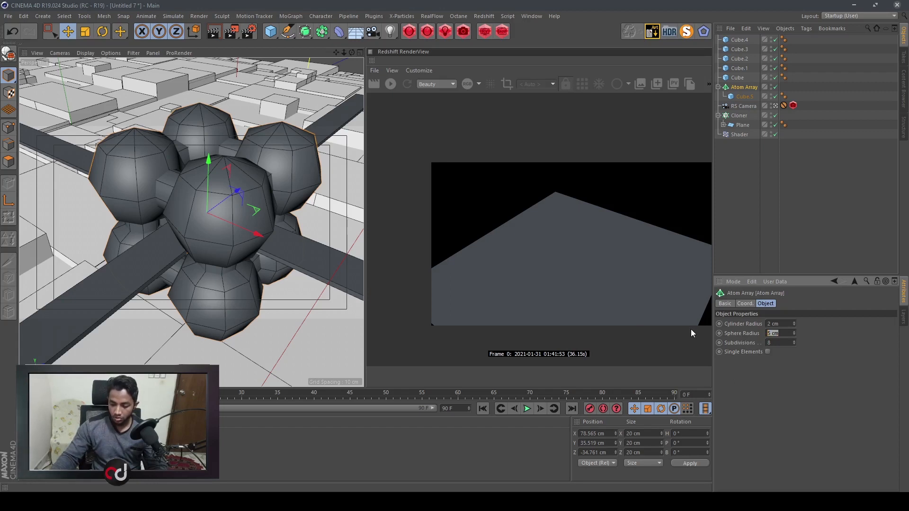
pyautogui.write('0.2')
pyautogui.press('Return')
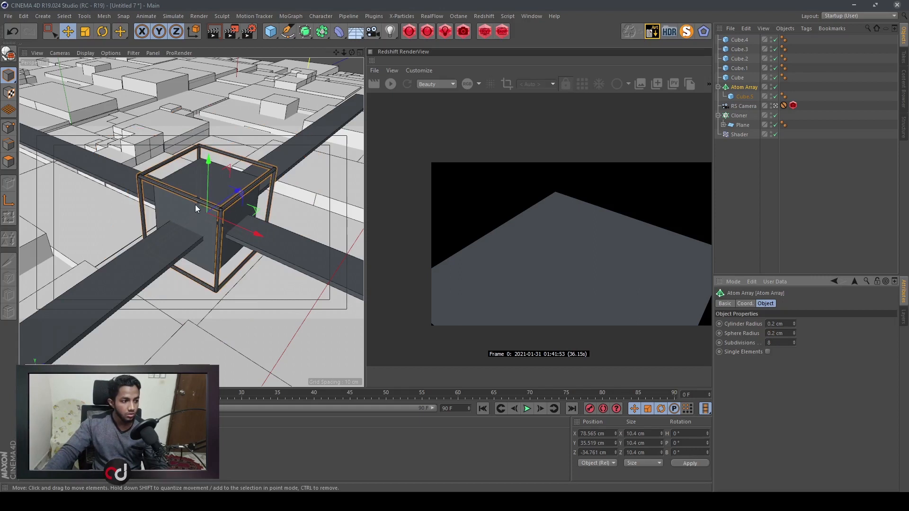
pyautogui.write('0.1')
pyautogui.press('Return')
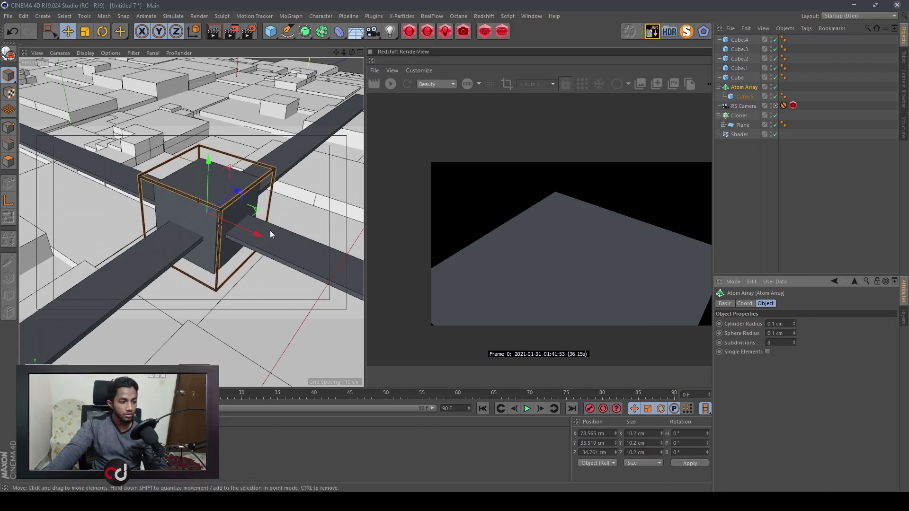
# Lengthen the slab behind the cube to about 59.6 cm, centered at about Z 0.3 cm, and return to the camera view.
pyautogui.click(349, 95)
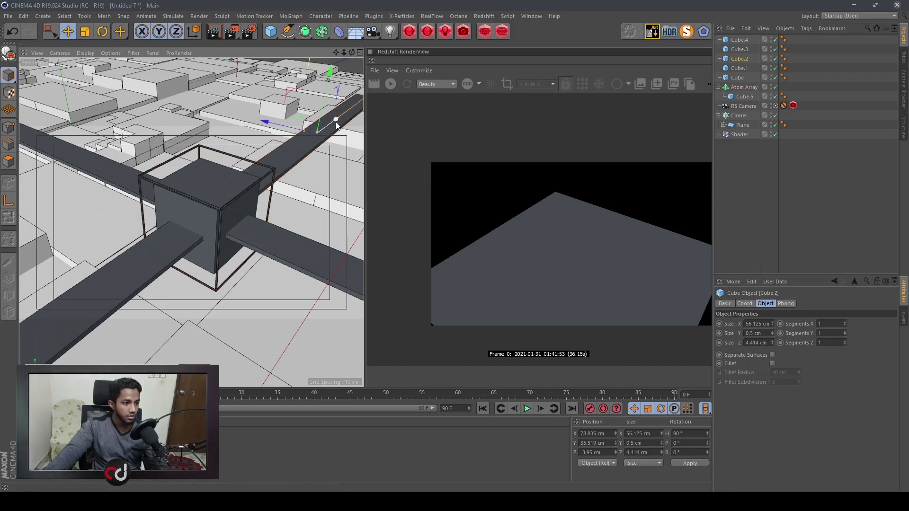
pyautogui.moveTo(337, 125); pyautogui.dragTo(345, 120)
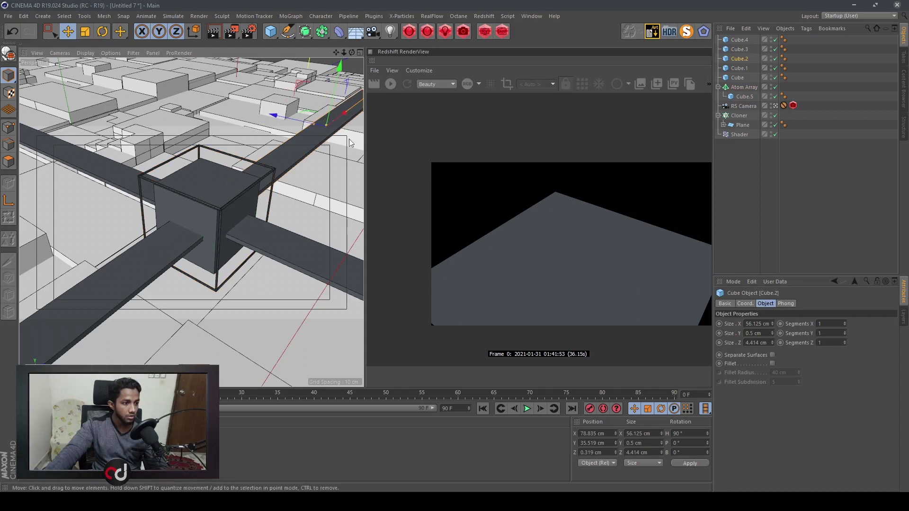
pyautogui.middleClick(314, 183)
pyautogui.moveTo(317, 88); pyautogui.dragTo(318, 129, button='middle')
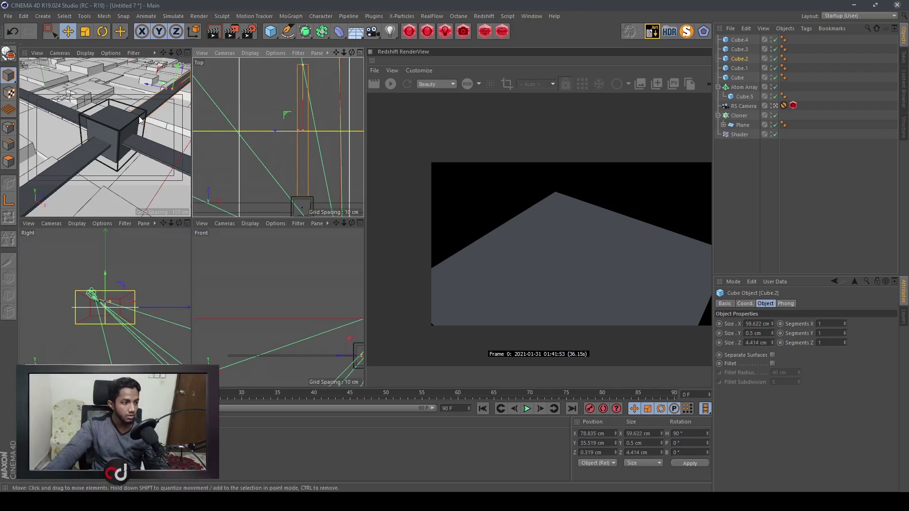
pyautogui.press('F1')
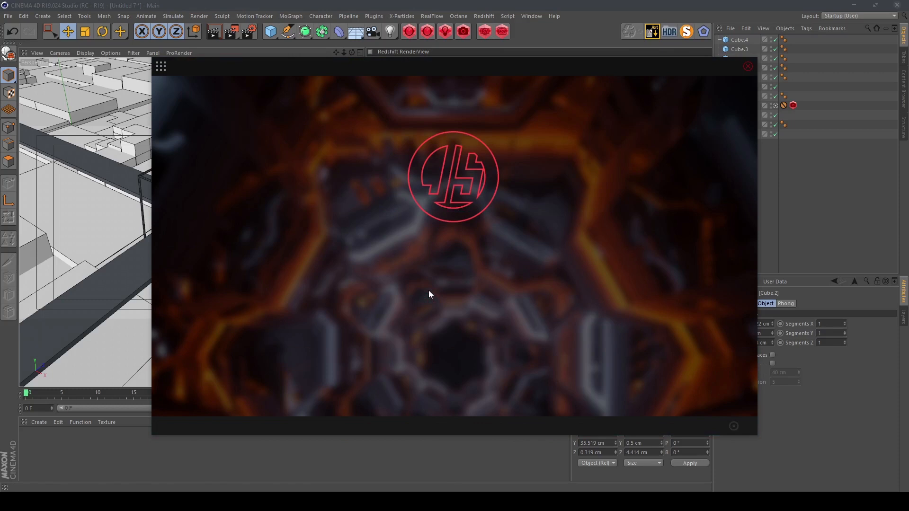
# In JSplacement, generate a Classic displacement map and color it with the black, grey and lime-green palette.
pyautogui.click(162, 69)
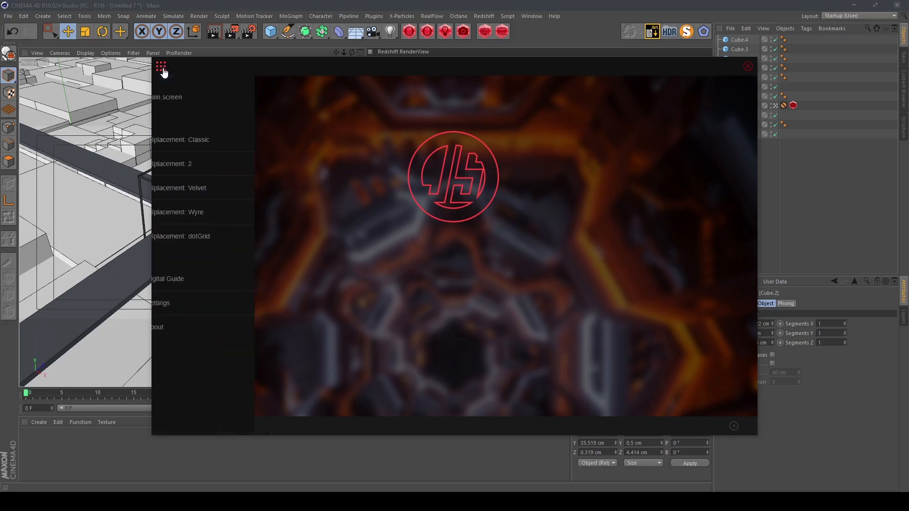
pyautogui.click(209, 148)
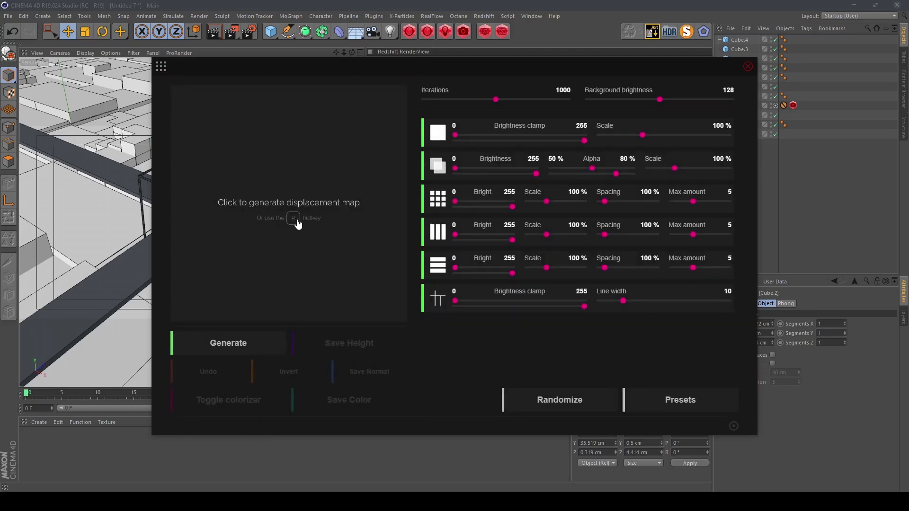
pyautogui.click(246, 350)
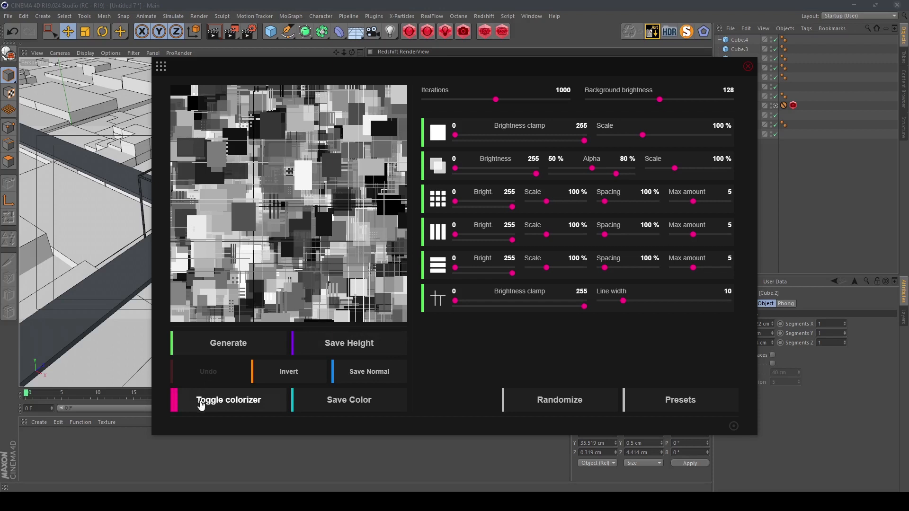
pyautogui.click(221, 402)
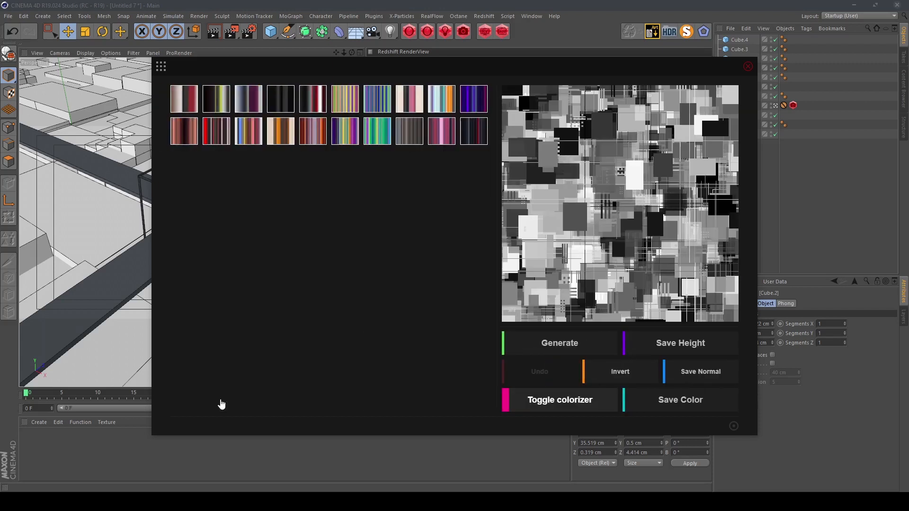
pyautogui.click(212, 108)
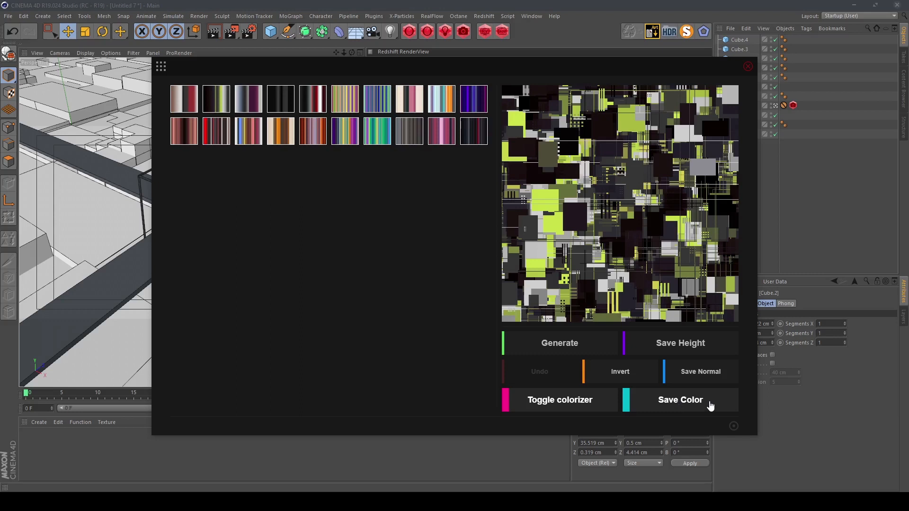
# Generate a dotGrid displacement map, invert it, and close JSplacement to return to Cinema 4D.
pyautogui.click(161, 67)
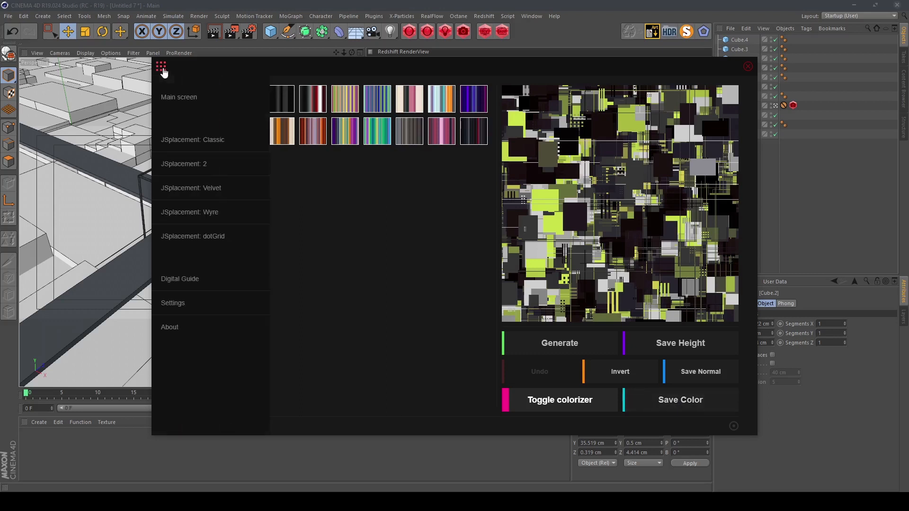
pyautogui.click(162, 70)
pyautogui.click(161, 67)
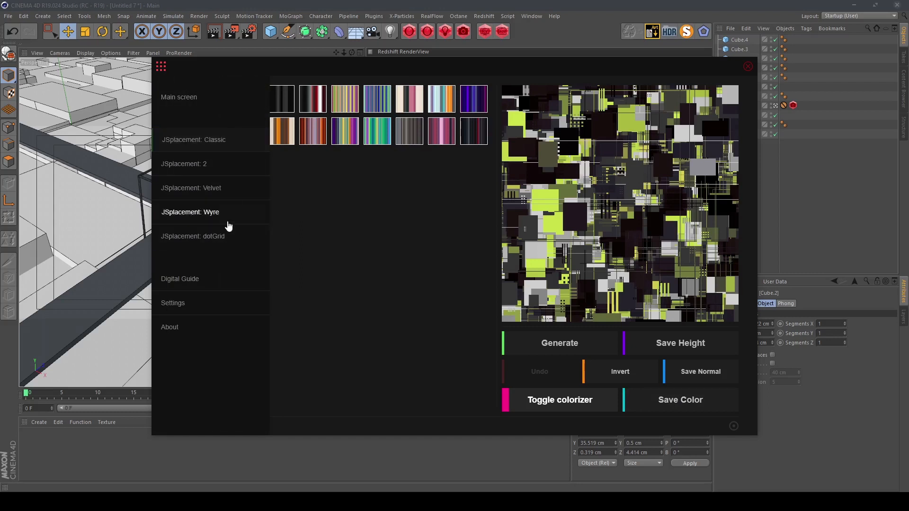
pyautogui.click(227, 243)
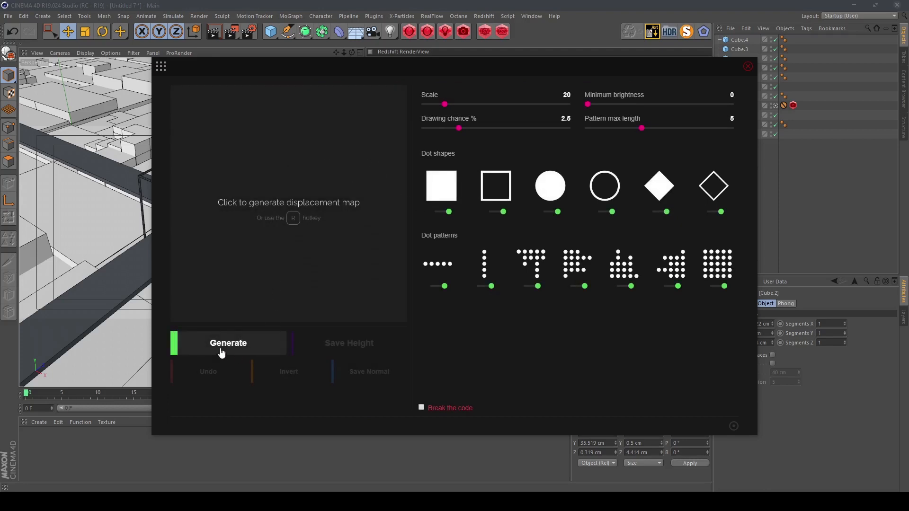
pyautogui.click(226, 353)
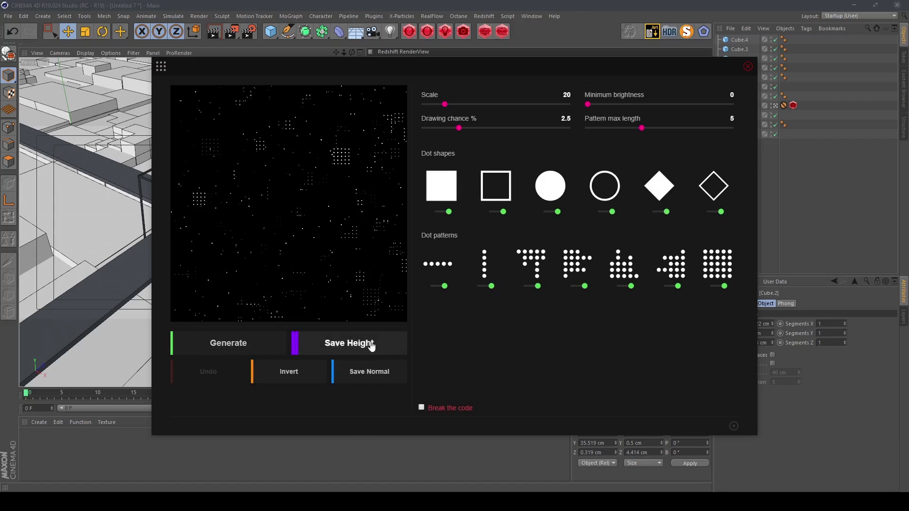
pyautogui.click(291, 375)
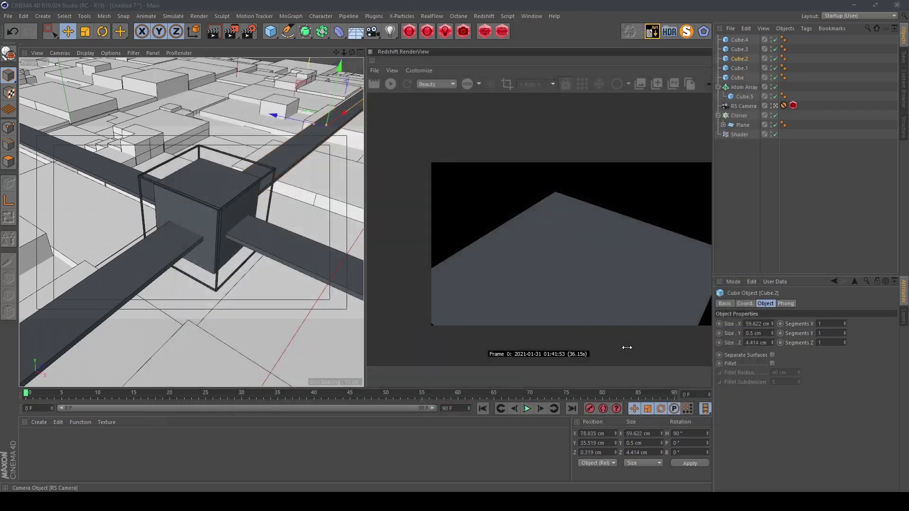
pyautogui.click(748, 67)
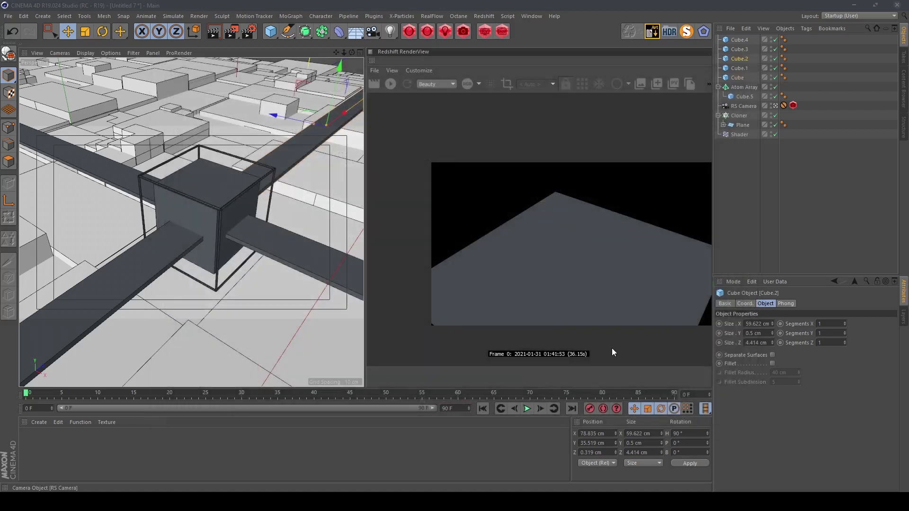
# Create a Redshift material, open its shader graph and reposition the RS Material and Output nodes together.
pyautogui.click(409, 33)
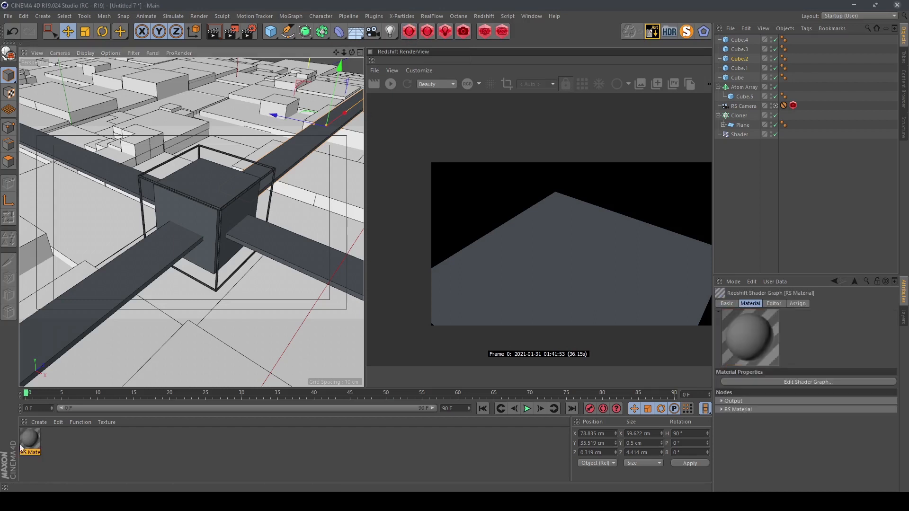
pyautogui.click(38, 422)
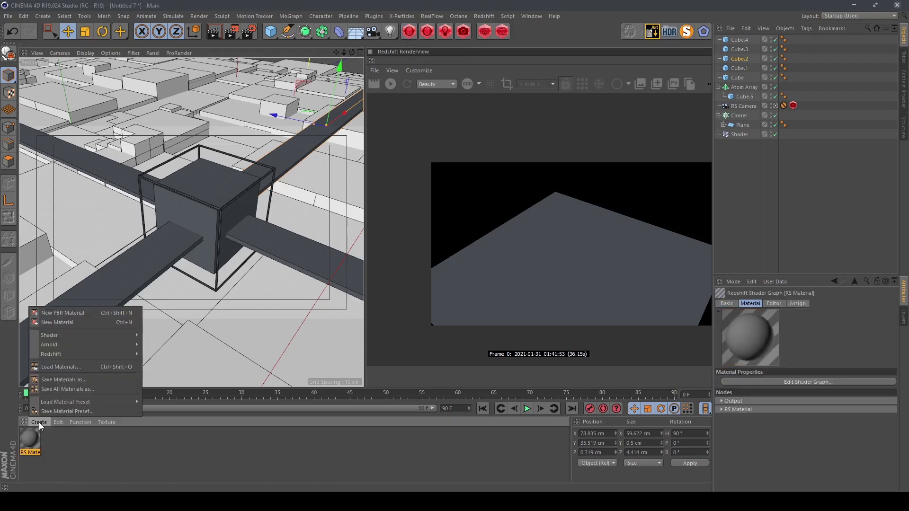
pyautogui.moveTo(76, 354)
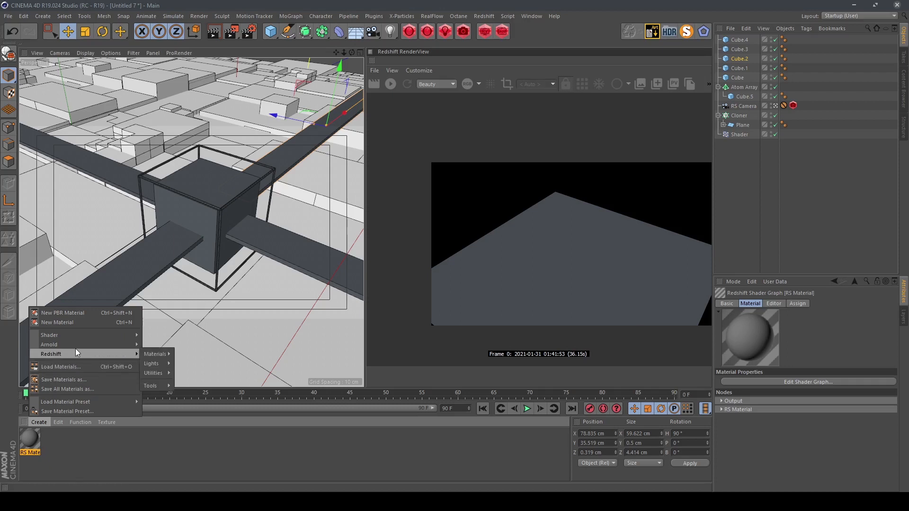
pyautogui.moveTo(157, 354)
pyautogui.click(194, 354)
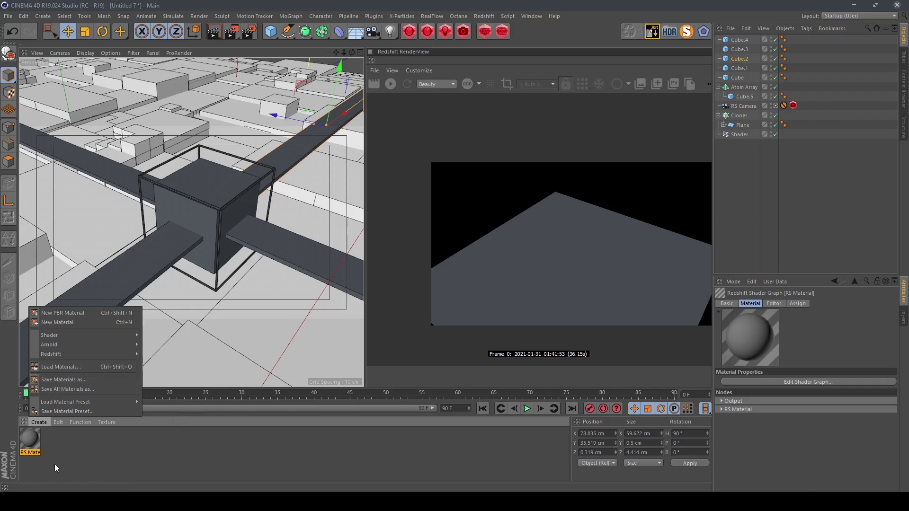
pyautogui.doubleClick(30, 439)
pyautogui.moveTo(191, 162); pyautogui.dragTo(310, 220)
pyautogui.moveTo(185, 200); pyautogui.dragTo(278, 145)
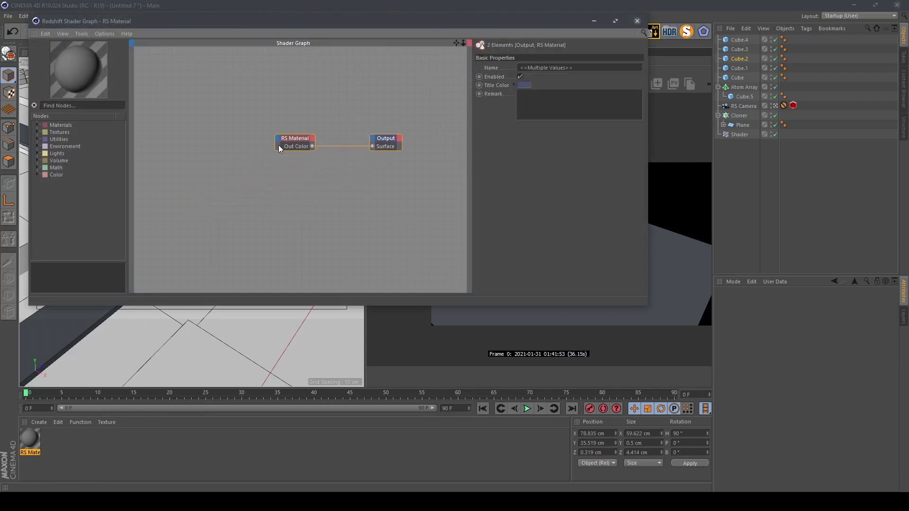
pyautogui.click(88, 106)
pyautogui.write('text')
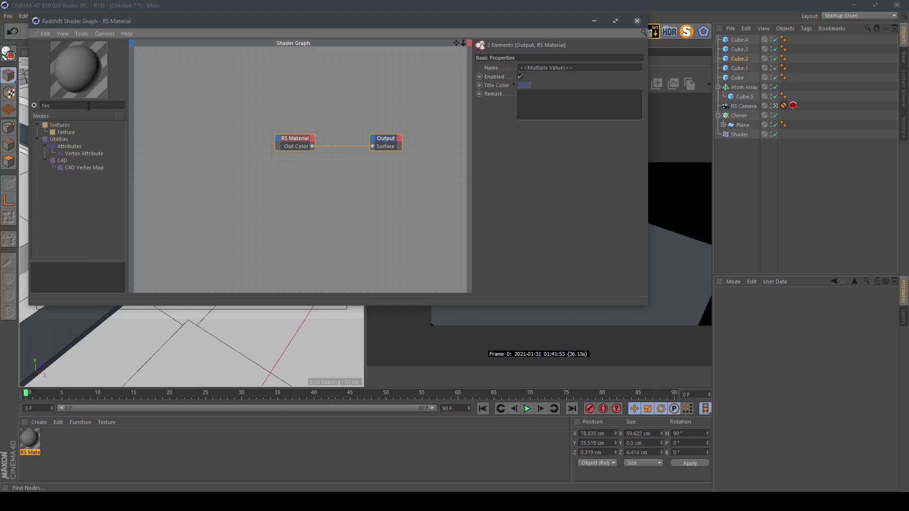
pyautogui.moveTo(56, 131); pyautogui.dragTo(181, 67)
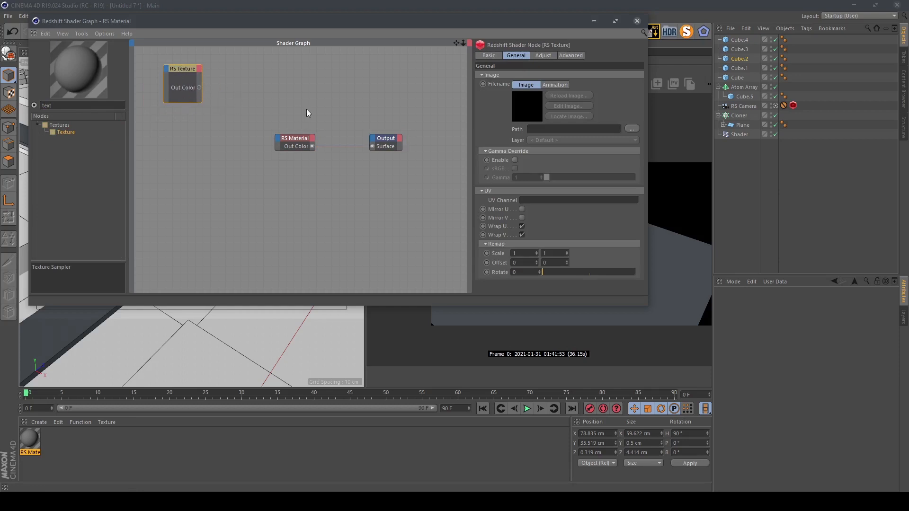
pyautogui.click(632, 129)
pyautogui.scroll(-5, 325, 174)
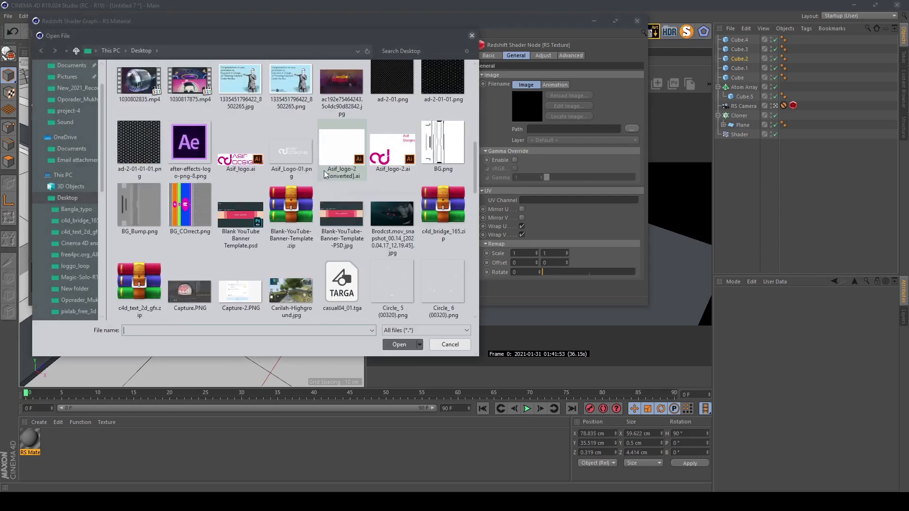
pyautogui.scroll(-5, 325, 174)
pyautogui.click(424, 210)
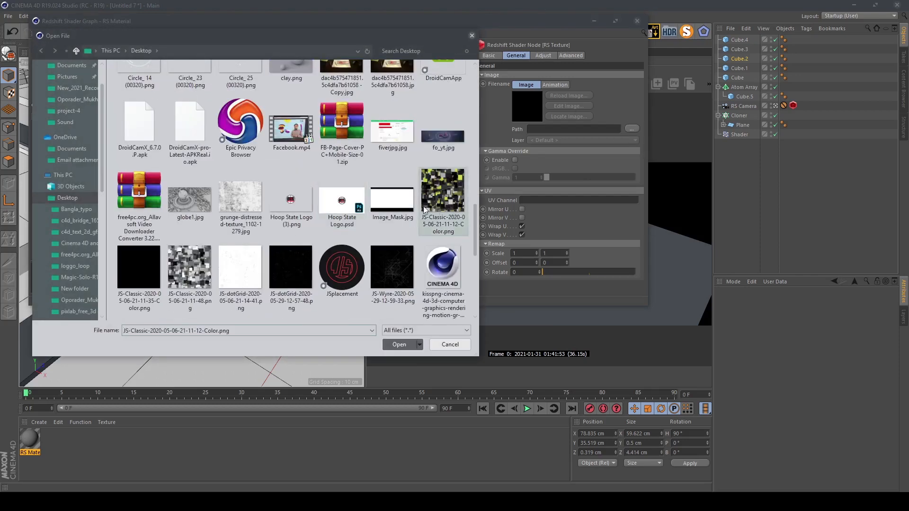
pyautogui.click(404, 344)
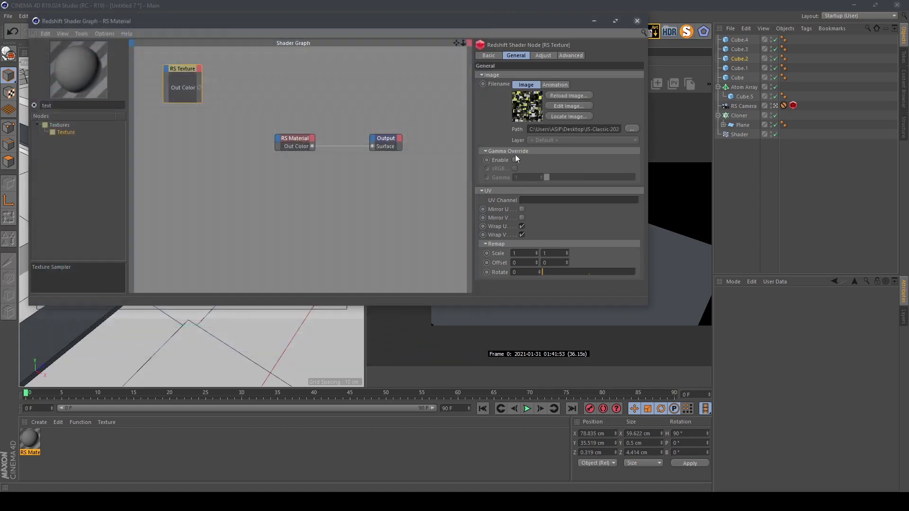
pyautogui.click(203, 170)
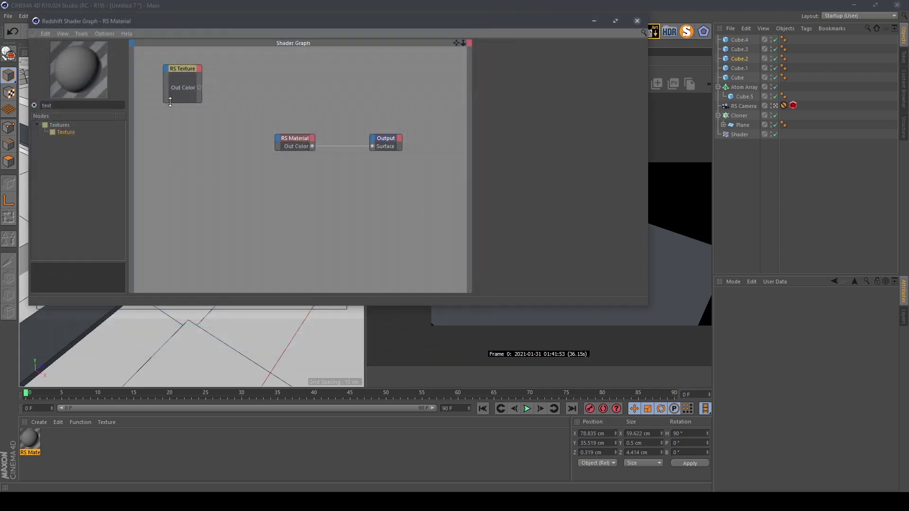
# Duplicate the RS Texture node and arrange the two copies one above the other.
pyautogui.click(181, 70)
pyautogui.keyDown('ctrl'); pyautogui.moveTo(181, 69); pyautogui.dragTo(183, 97); pyautogui.keyUp('ctrl')
pyautogui.click(184, 112)
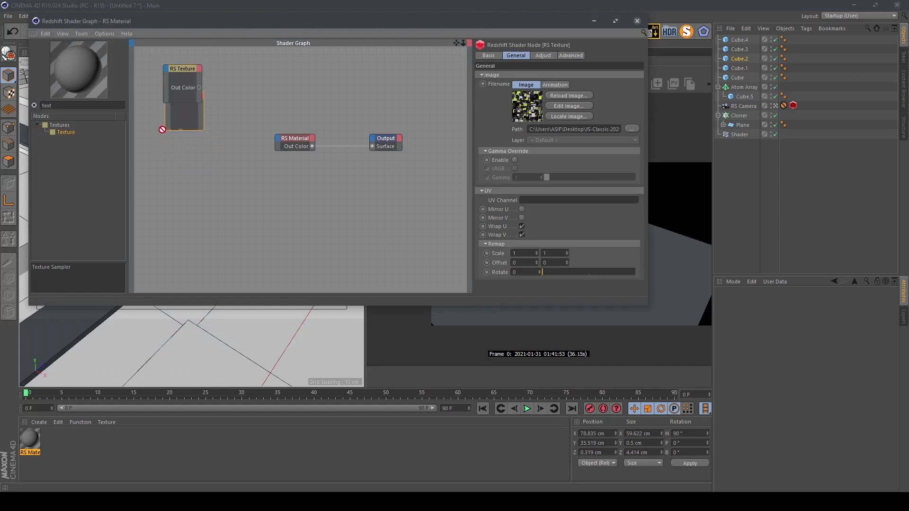
pyautogui.moveTo(180, 71); pyautogui.dragTo(250, 53)
pyautogui.moveTo(183, 97); pyautogui.dragTo(189, 143)
pyautogui.moveTo(247, 54); pyautogui.dragTo(189, 70)
pyautogui.click(190, 147)
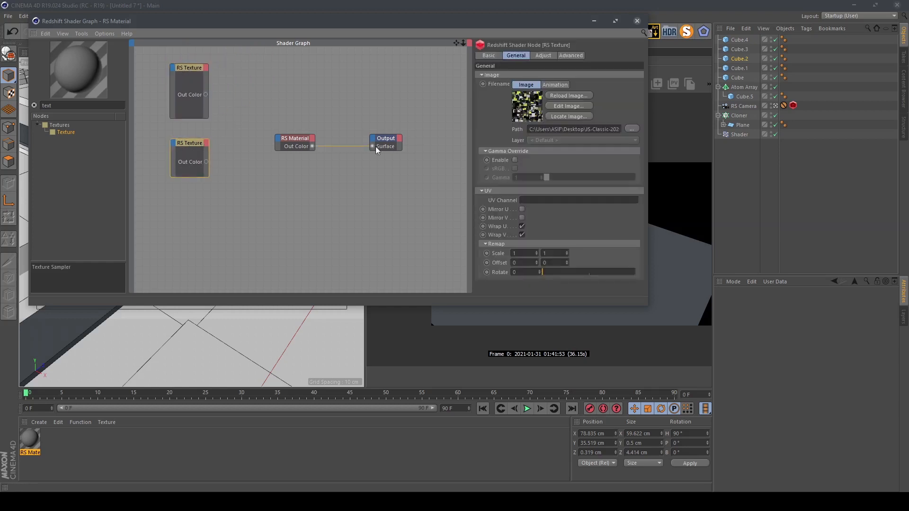
pyautogui.click(633, 128)
pyautogui.scroll(-5, 375, 219)
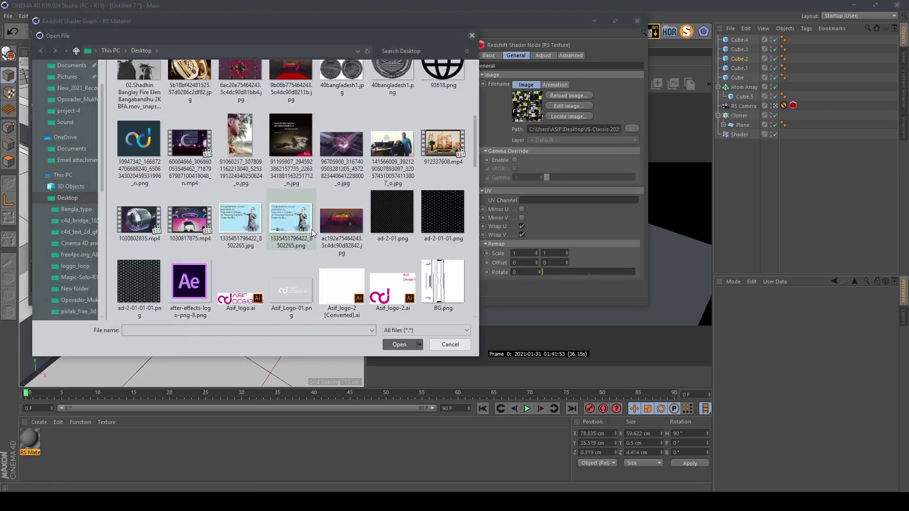
pyautogui.scroll(-3, 269, 226)
pyautogui.click(184, 285)
pyautogui.click(392, 344)
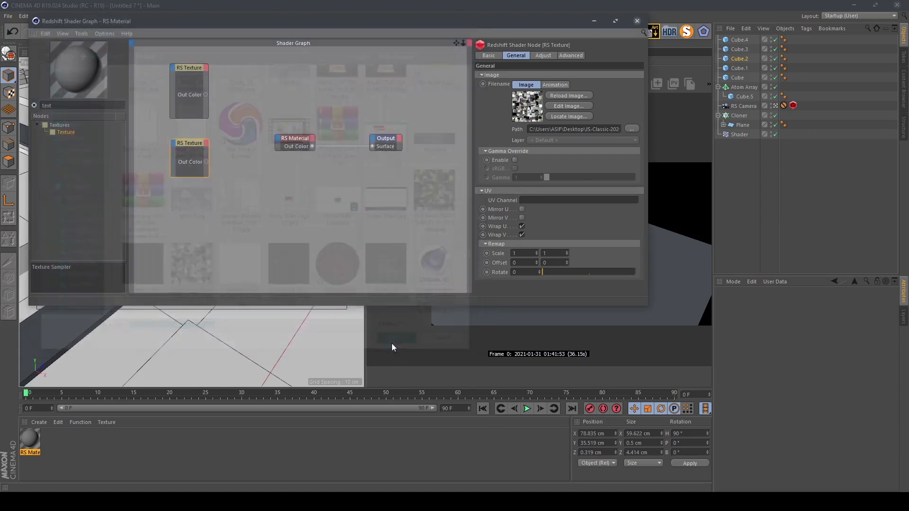
pyautogui.moveTo(189, 140); pyautogui.dragTo(189, 127)
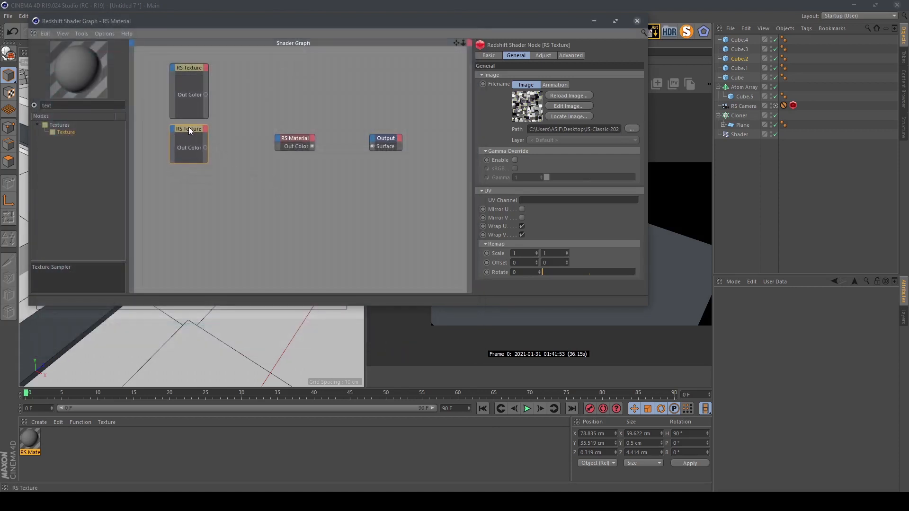
pyautogui.click(205, 200)
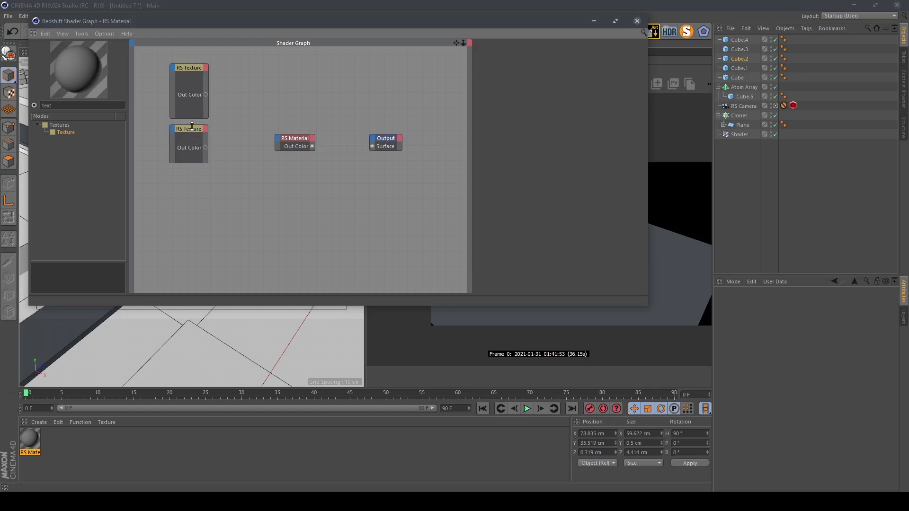
pyautogui.click(192, 129)
pyautogui.keyDown('ctrl'); pyautogui.moveTo(192, 129); pyautogui.dragTo(186, 187); pyautogui.keyUp('ctrl')
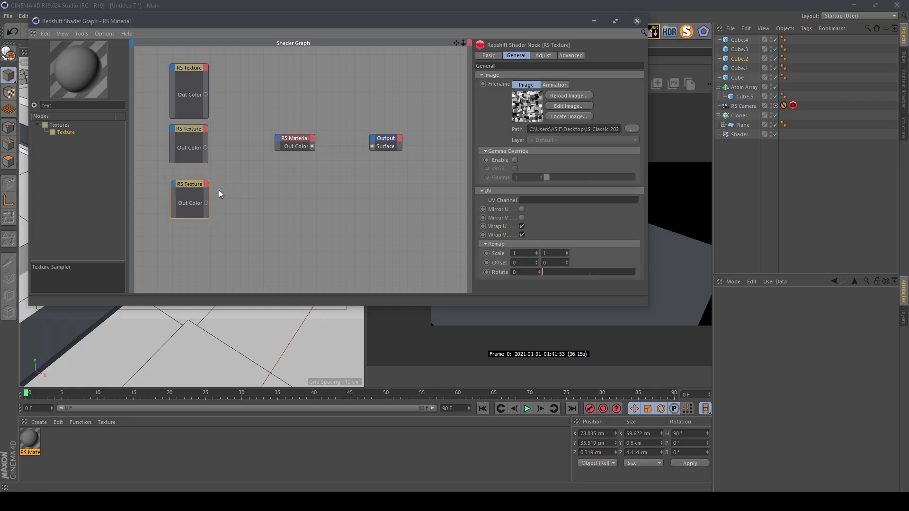
pyautogui.click(633, 128)
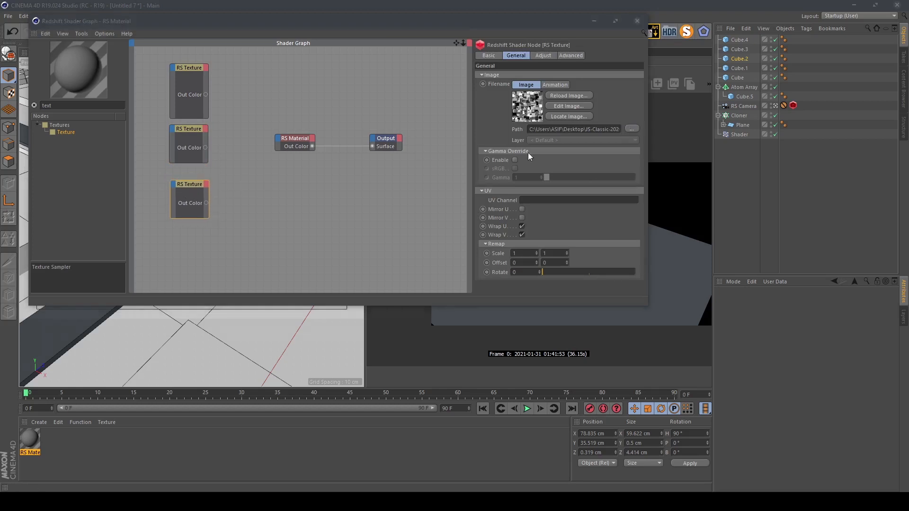
pyautogui.scroll(-10, 321, 198)
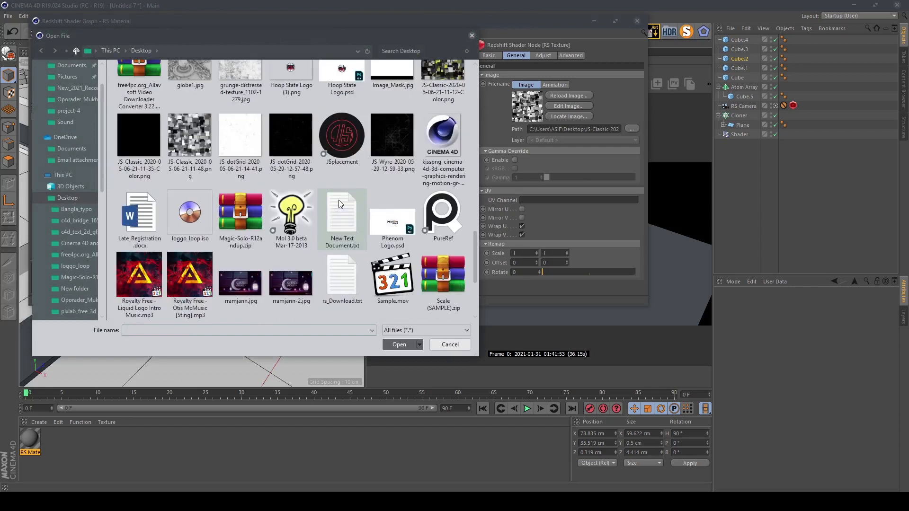
pyautogui.scroll(5, 330, 204)
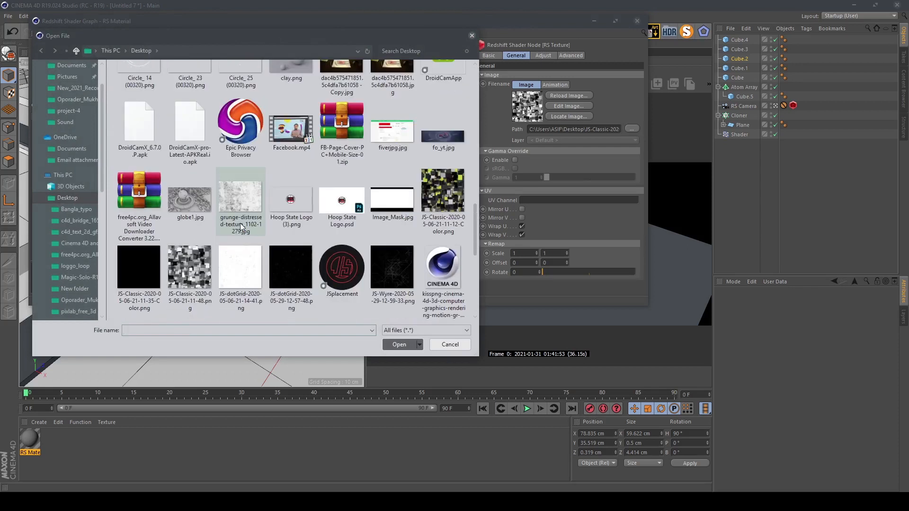
pyautogui.click(243, 283)
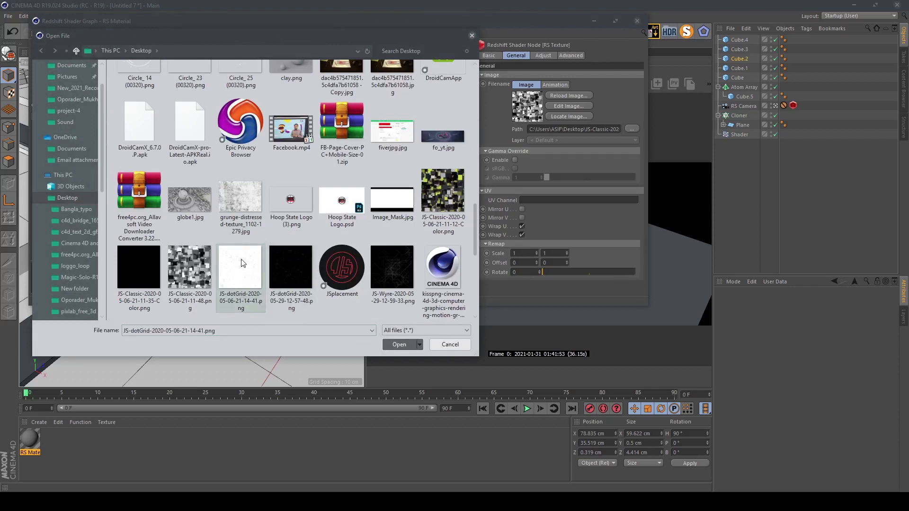
pyautogui.click(399, 345)
pyautogui.moveTo(192, 181); pyautogui.dragTo(189, 178)
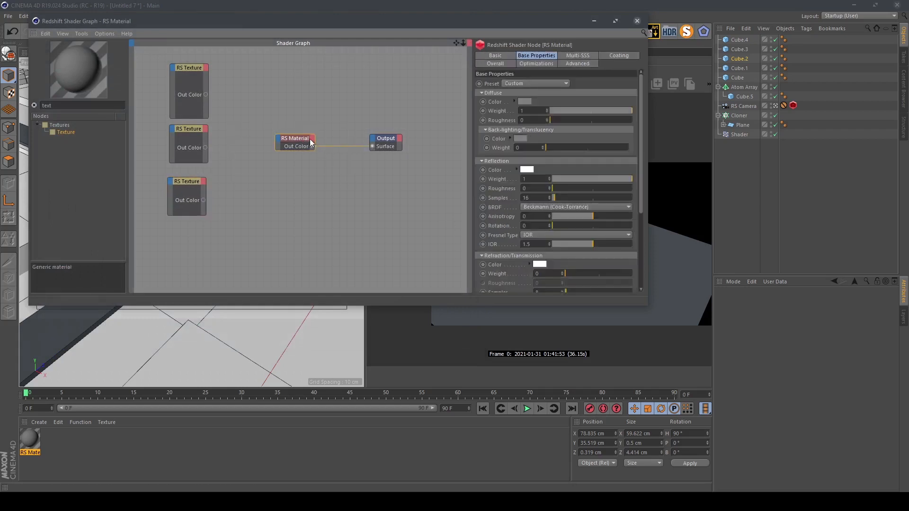
# Move the RS Material node closer to the Output and add three RS Ramp nodes, one beside each texture node.
pyautogui.moveTo(305, 142); pyautogui.dragTo(333, 164)
pyautogui.moveTo(62, 106); pyautogui.dragTo(2, 107)
pyautogui.write('ramp')
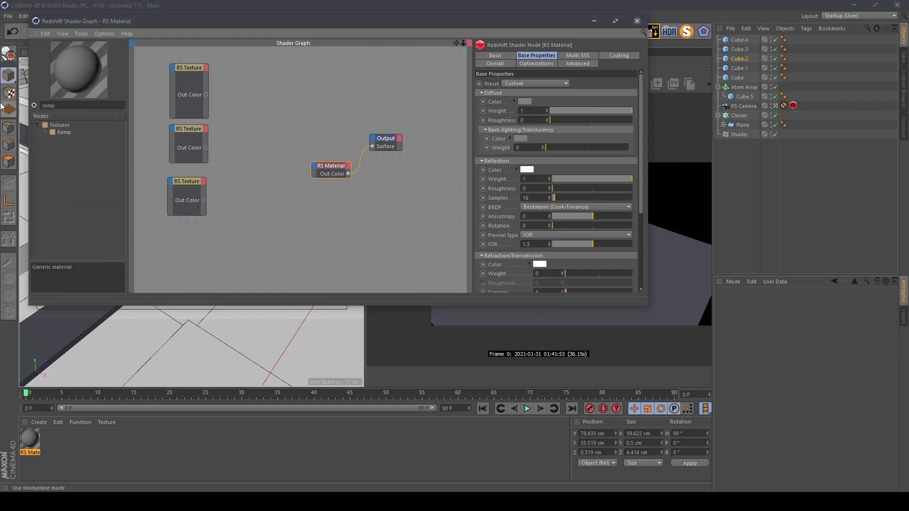
pyautogui.moveTo(64, 133); pyautogui.dragTo(260, 203)
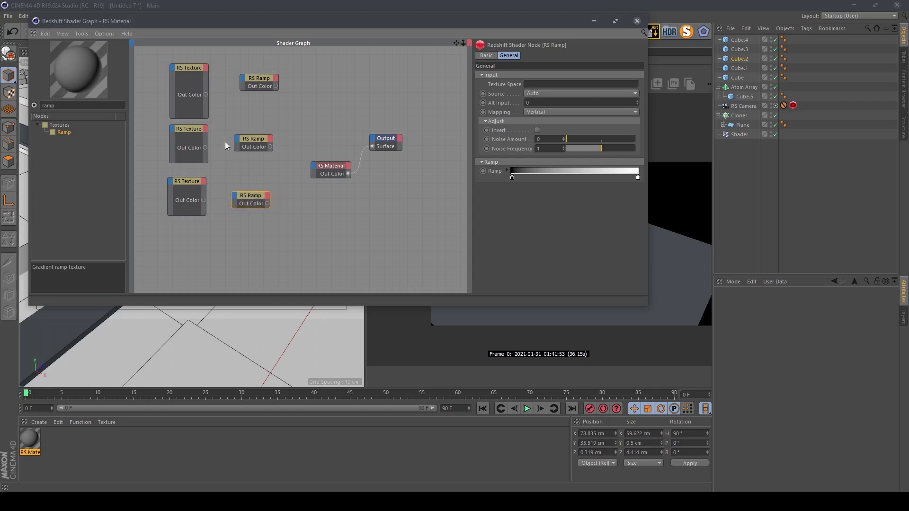
# Add an RS Color Layer node beside the uppermost ramp, above the RS Material node.
pyautogui.moveTo(64, 105); pyautogui.dragTo(1, 99)
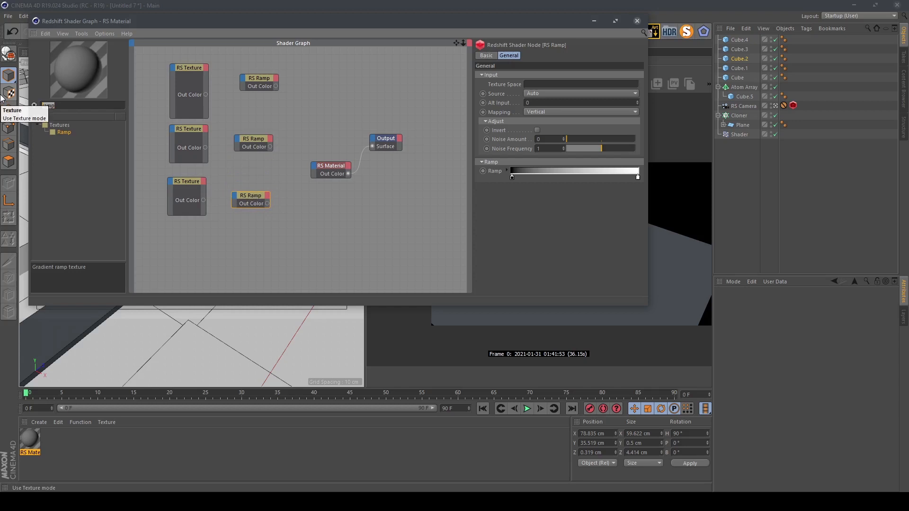
pyautogui.write('color')
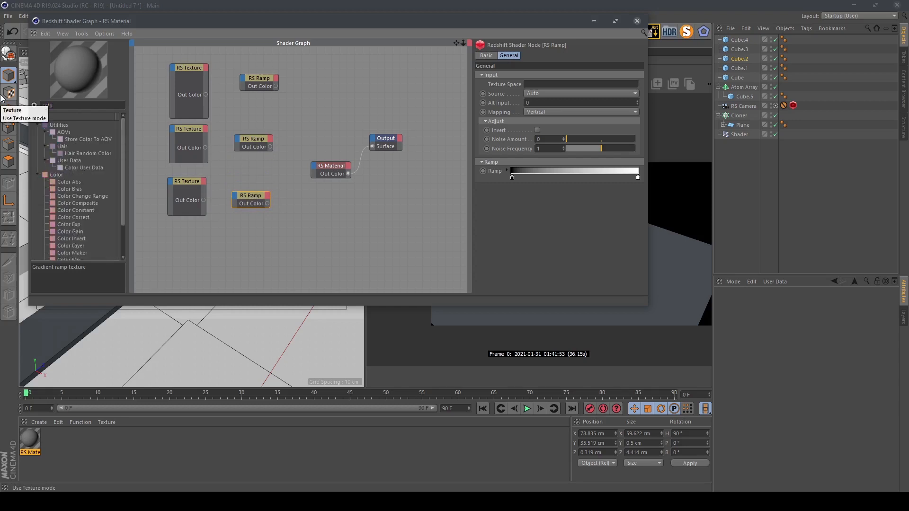
pyautogui.write(' lay')
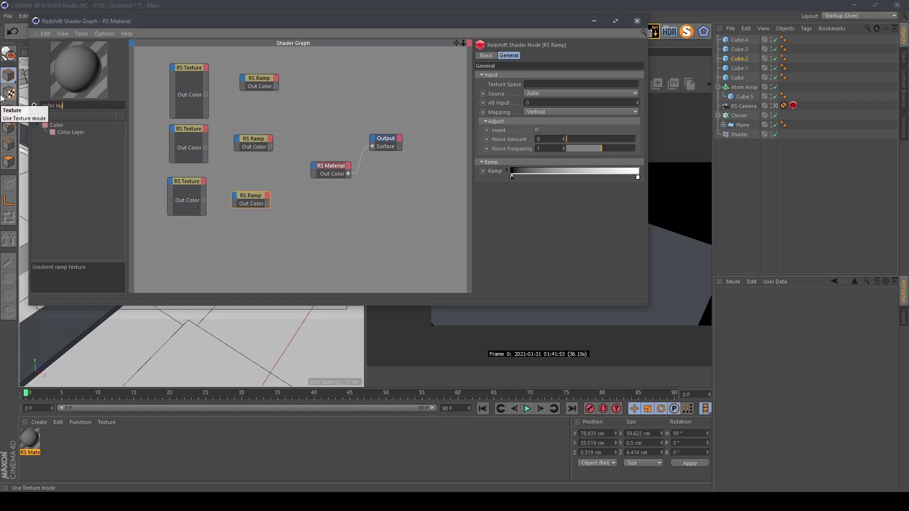
pyautogui.moveTo(61, 133); pyautogui.dragTo(338, 81)
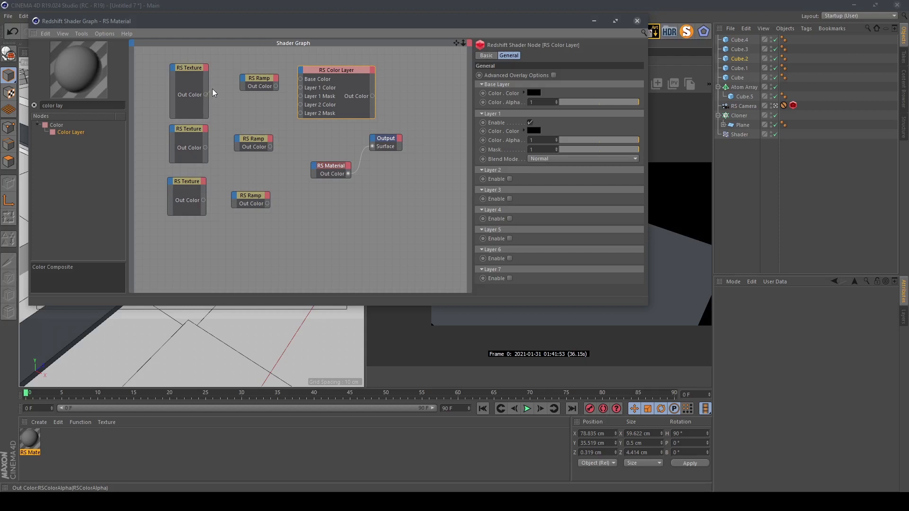
# Route the first texture through the uppermost ramp into the Color Layer's Base Color, and connect the second texture to the middle ramp's input.
pyautogui.moveTo(244, 83); pyautogui.dragTo(260, 78)
pyautogui.click(296, 87)
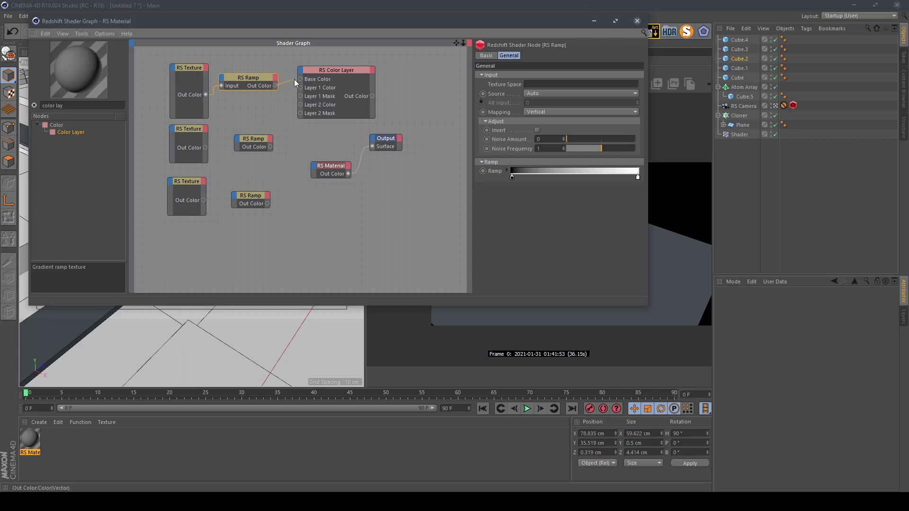
pyautogui.moveTo(299, 78); pyautogui.dragTo(300, 79)
pyautogui.moveTo(203, 147); pyautogui.dragTo(252, 127)
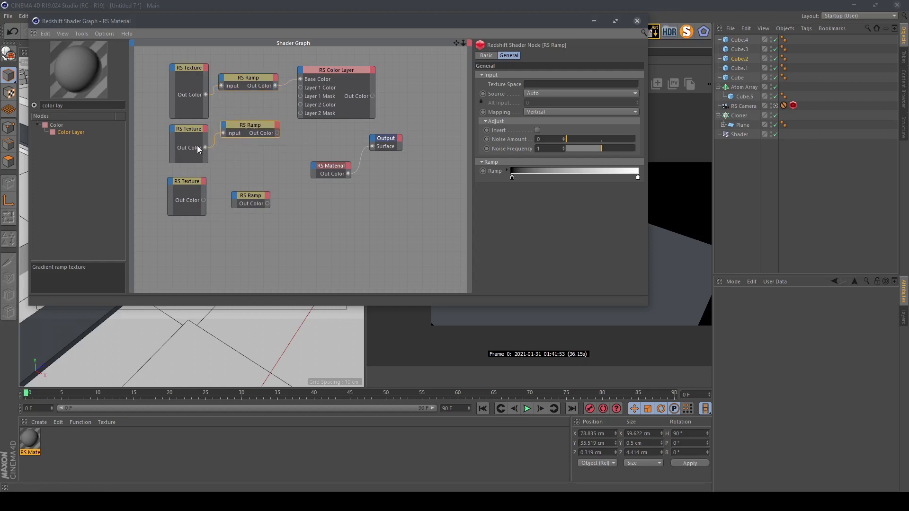
# Set the middle ramp's black knot to green (H 122°, S 100%, V 100%) and connect the ramp to the Color Layer's Layer 1 Mask.
pyautogui.click(511, 178)
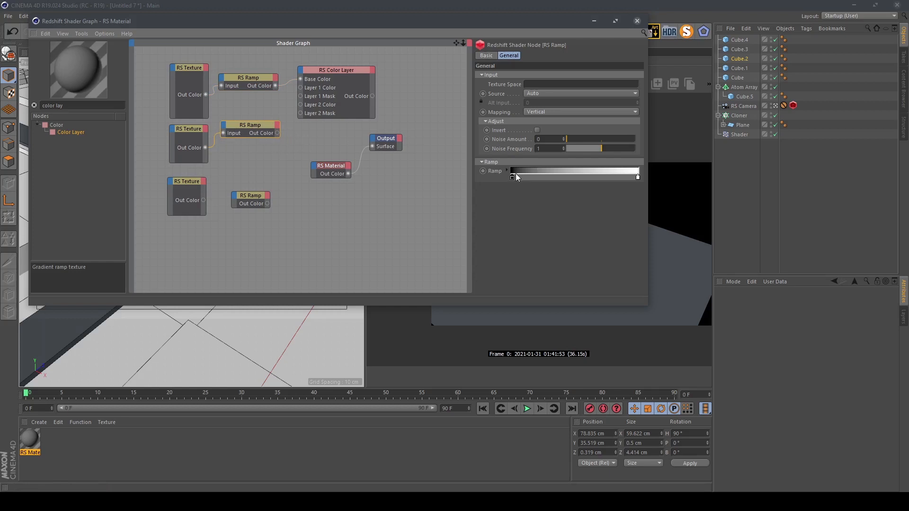
pyautogui.doubleClick(513, 177)
pyautogui.click(513, 177)
pyautogui.moveTo(526, 186); pyautogui.dragTo(587, 197)
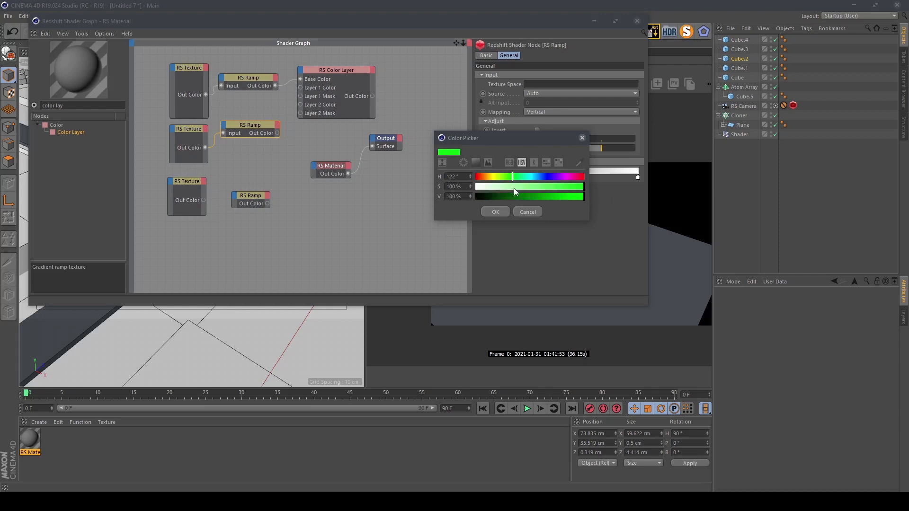
pyautogui.click(505, 211)
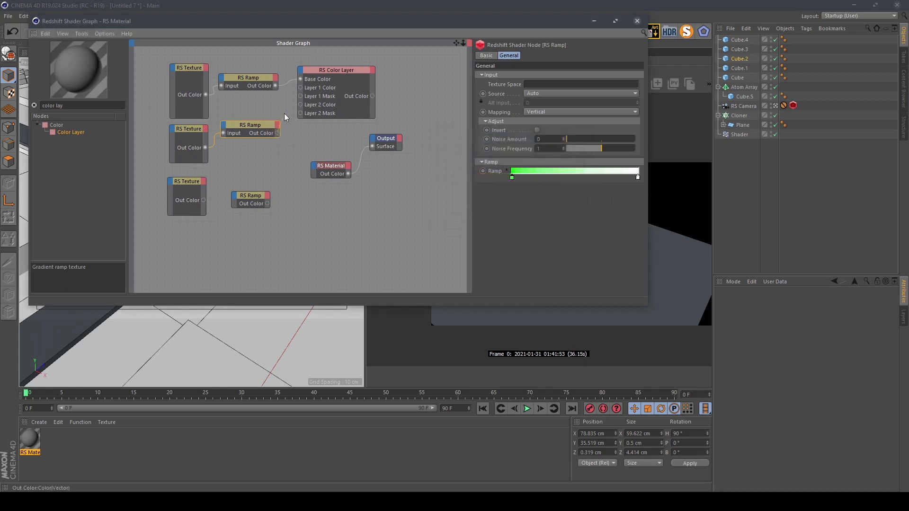
pyautogui.moveTo(301, 96); pyautogui.dragTo(301, 96)
# Connect the dotGrid texture to the third ramp's input and set that ramp's black knot to bright red with hue 360° and saturation 100%.
pyautogui.click(245, 79)
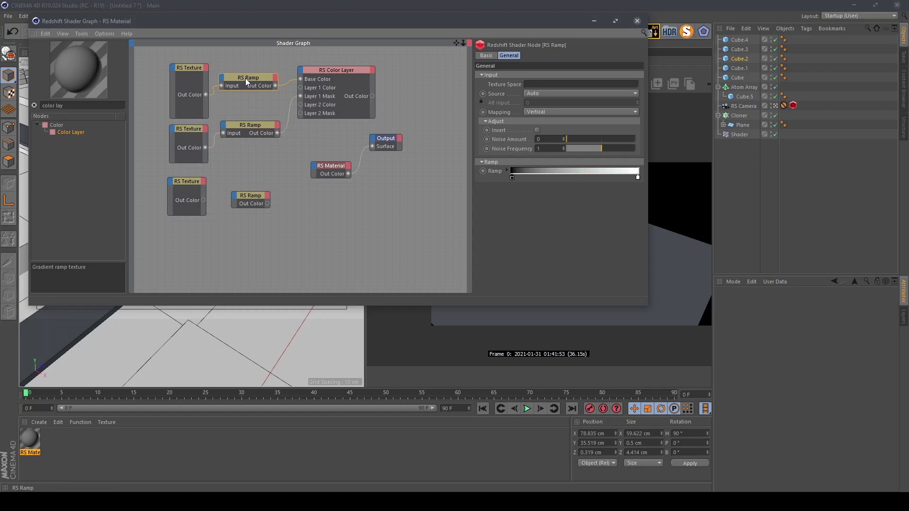
pyautogui.click(184, 191)
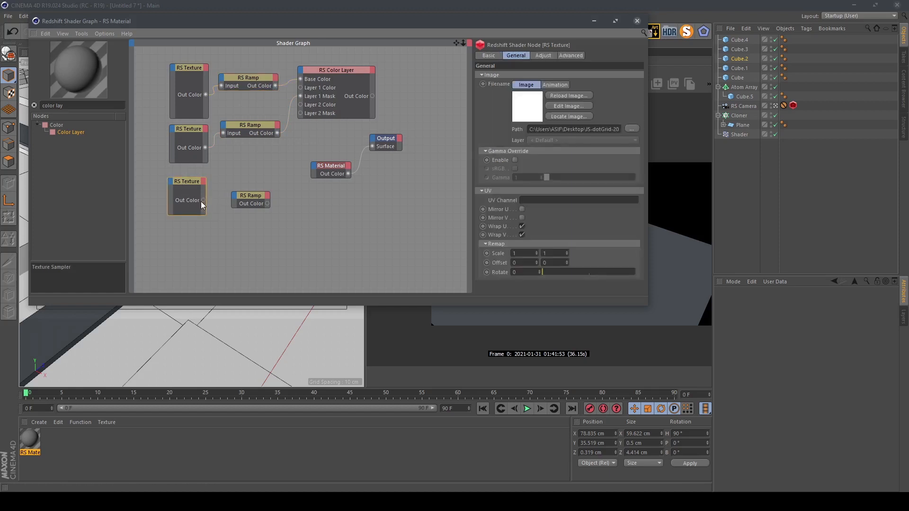
pyautogui.moveTo(232, 196); pyautogui.dragTo(253, 187)
pyautogui.click(287, 202)
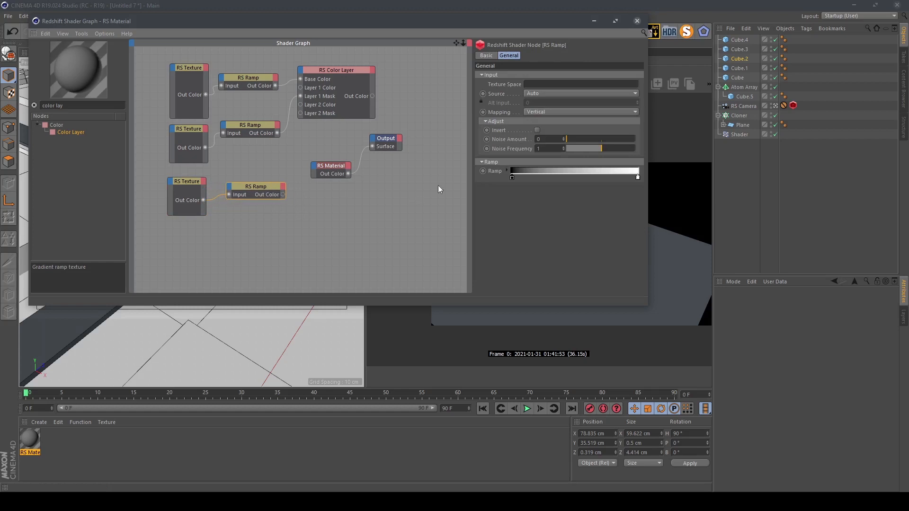
pyautogui.doubleClick(513, 178)
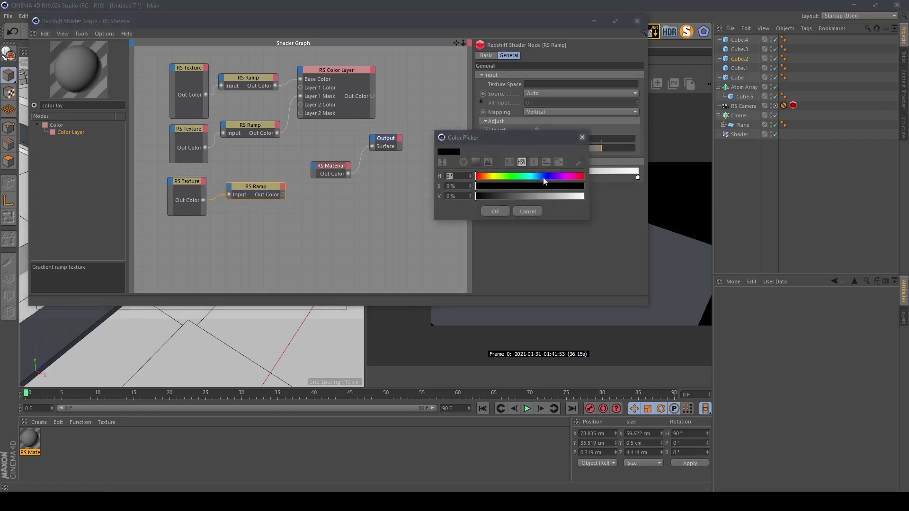
pyautogui.moveTo(566, 187); pyautogui.dragTo(601, 192)
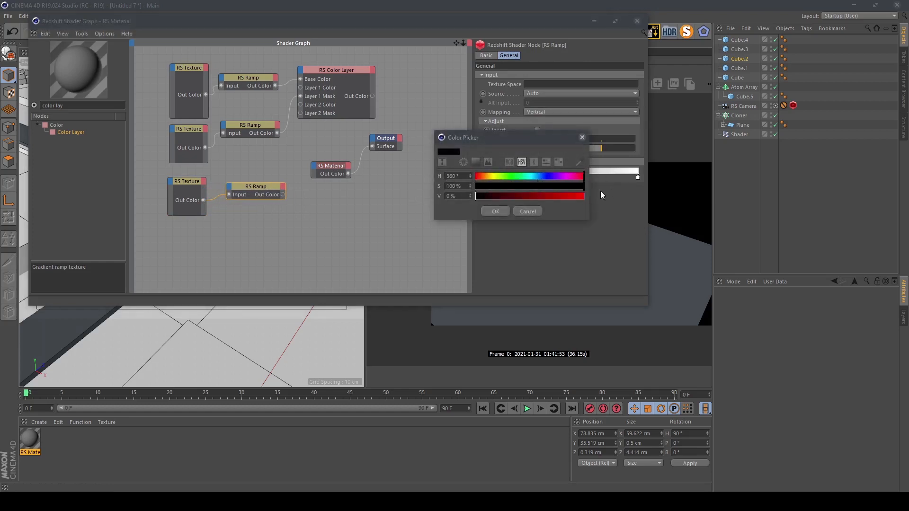
pyautogui.click(562, 198)
pyautogui.click(495, 211)
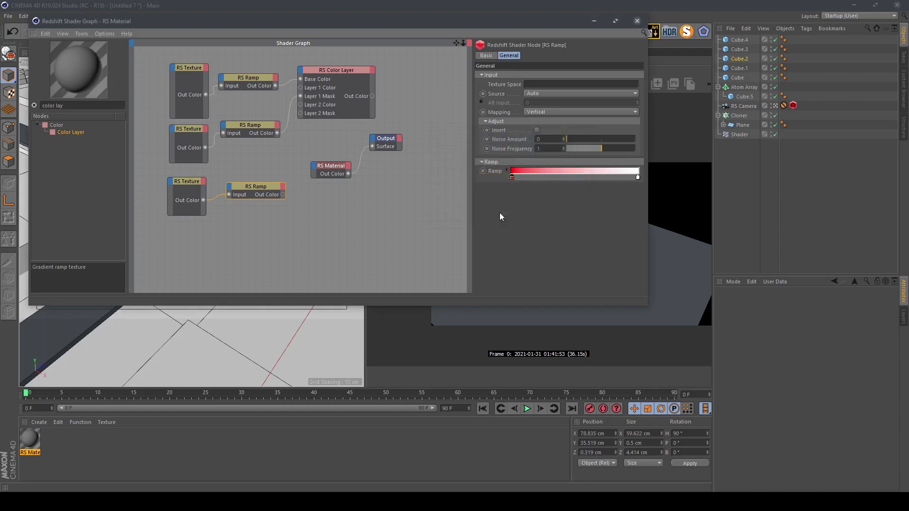
# Connect the Color Layer's output to the RS Material's Diffuse Color and the third ramp's output to its Emission Color.
pyautogui.moveTo(341, 87); pyautogui.dragTo(313, 163)
pyautogui.moveTo(347, 170)
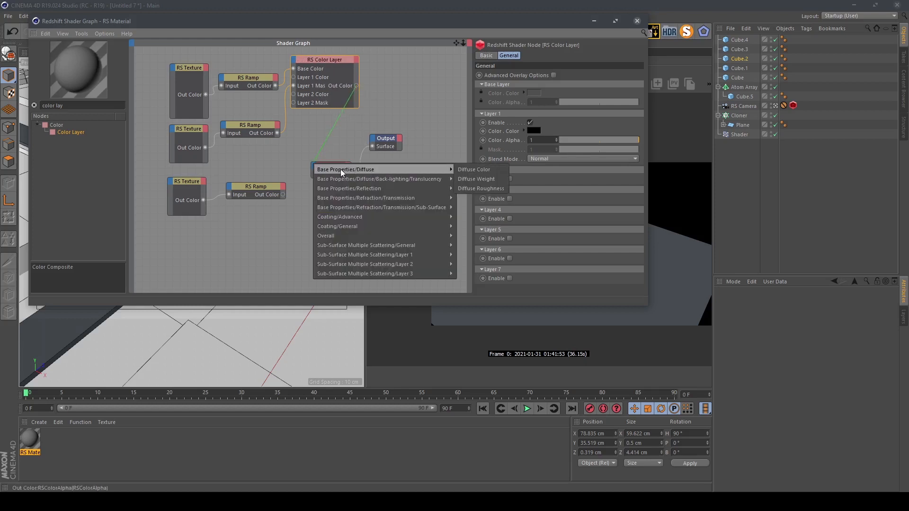
pyautogui.click(489, 170)
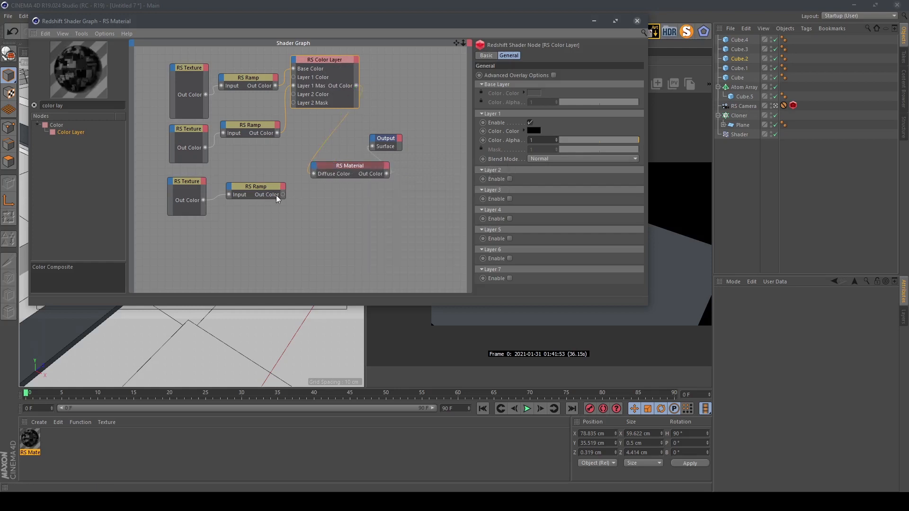
pyautogui.moveTo(283, 196); pyautogui.dragTo(316, 169)
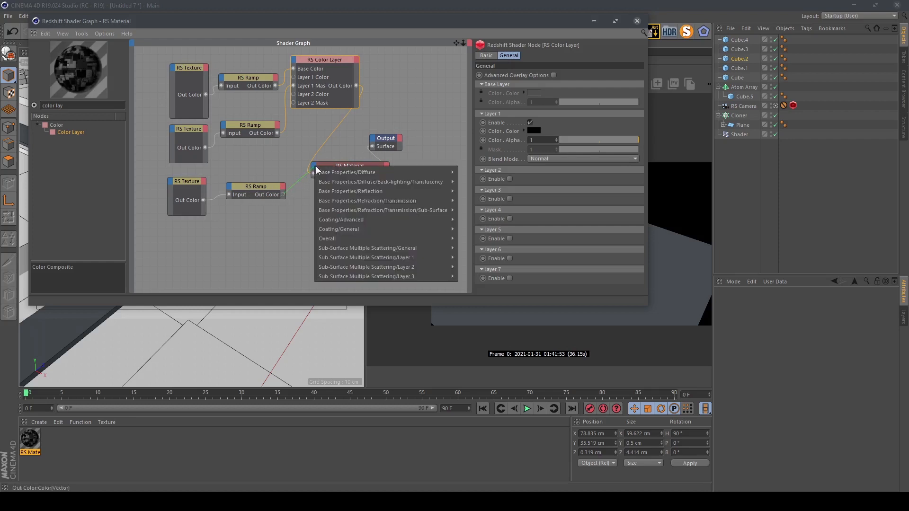
pyautogui.moveTo(355, 238)
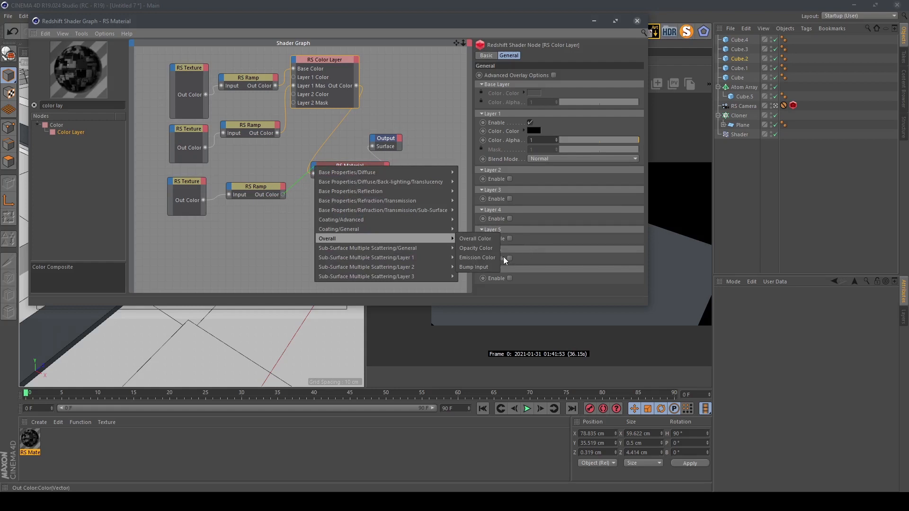
pyautogui.click(488, 257)
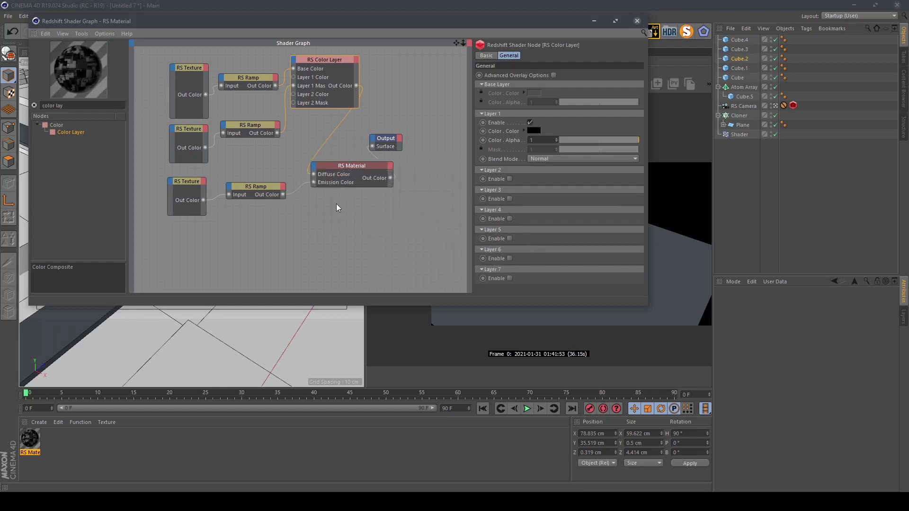
# Set the RS Material's overall Emission Weight to 1.
pyautogui.click(348, 166)
pyautogui.click(495, 64)
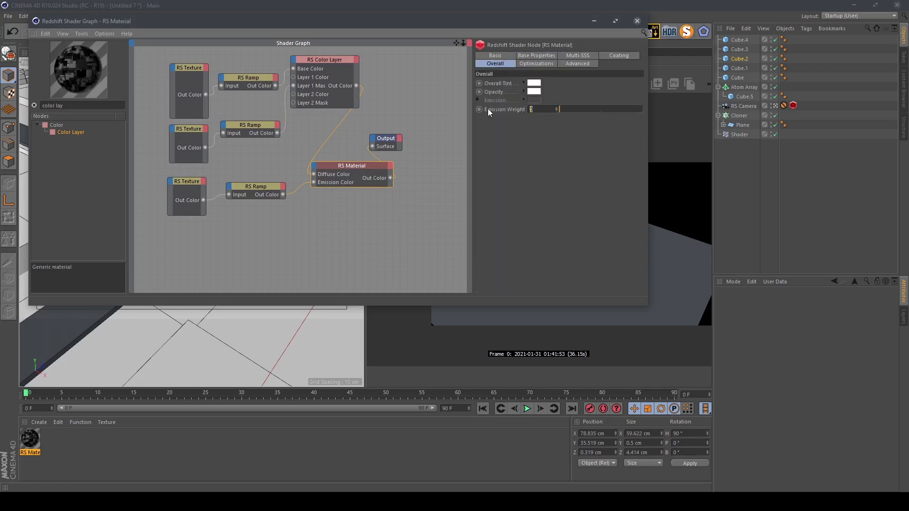
pyautogui.write('1')
pyautogui.press('Return')
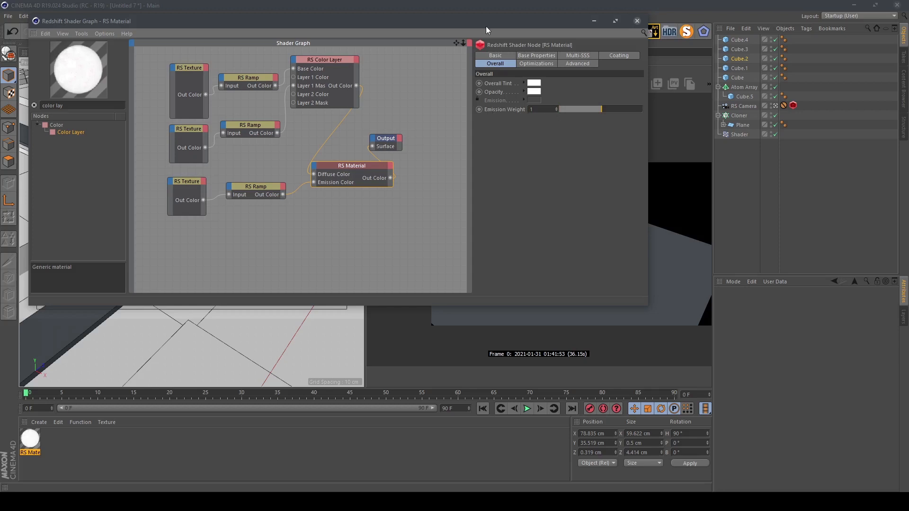
# Apply the RS Material to the Cloner and start the progressive render in the Redshift RenderView.
pyautogui.moveTo(523, 21); pyautogui.dragTo(739, 279)
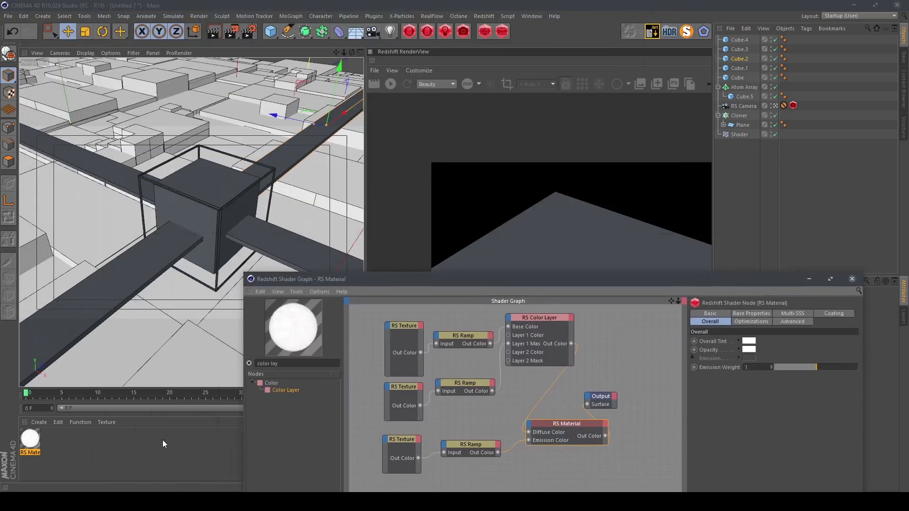
pyautogui.moveTo(30, 440); pyautogui.dragTo(742, 118)
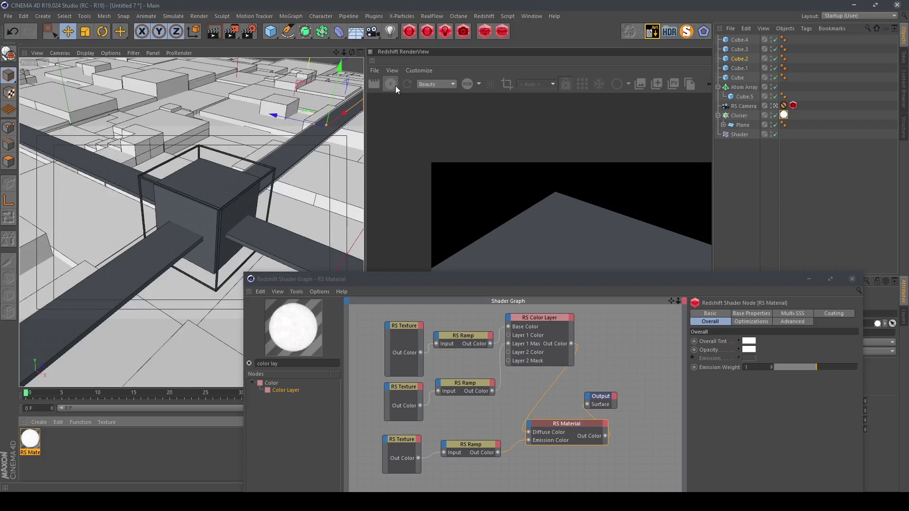
pyautogui.click(391, 84)
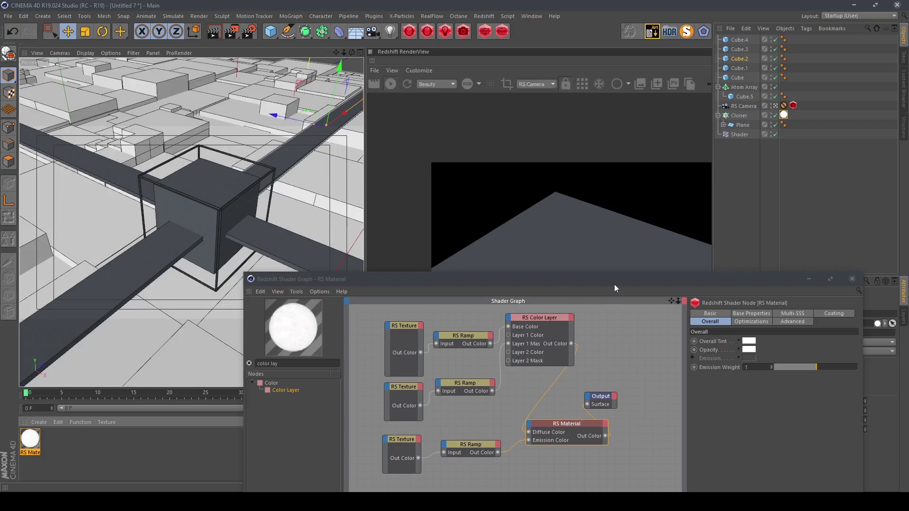
# Change the white knot of the third ramp, which feeds Emission Color, to black (H 0°, S 0%, V 0%).
pyautogui.moveTo(614, 281); pyautogui.dragTo(467, 115)
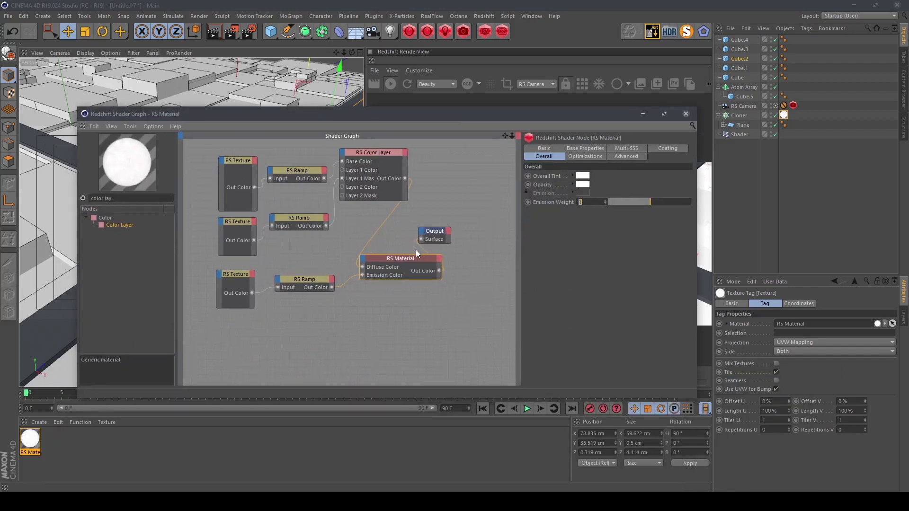
pyautogui.click(305, 279)
pyautogui.click(391, 261)
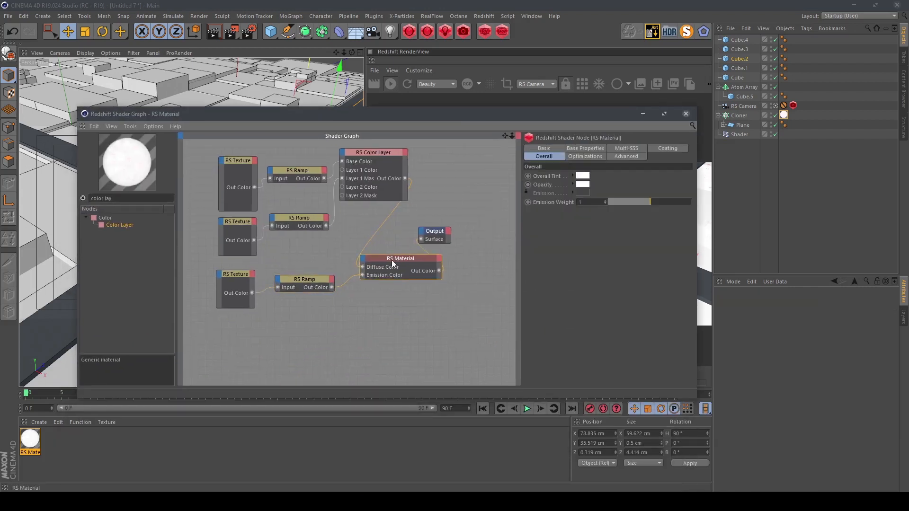
pyautogui.click(334, 276)
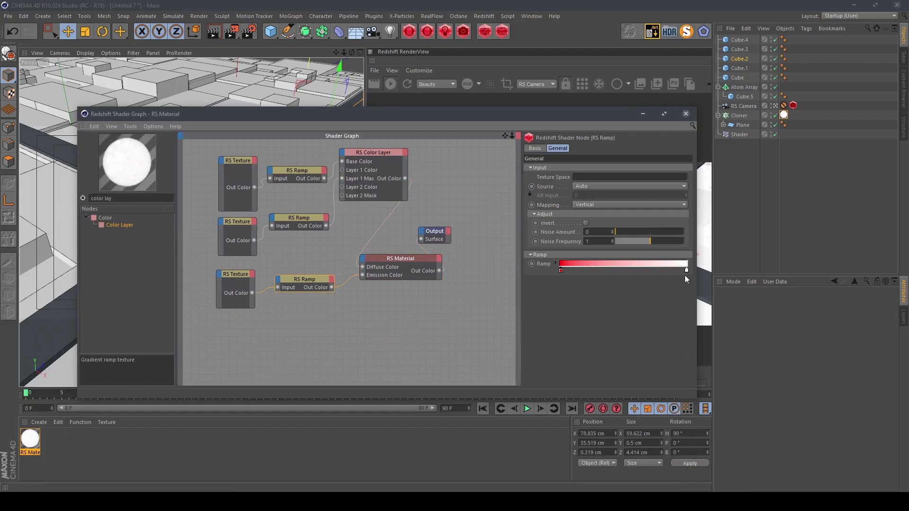
pyautogui.moveTo(616, 119); pyautogui.dragTo(240, 134)
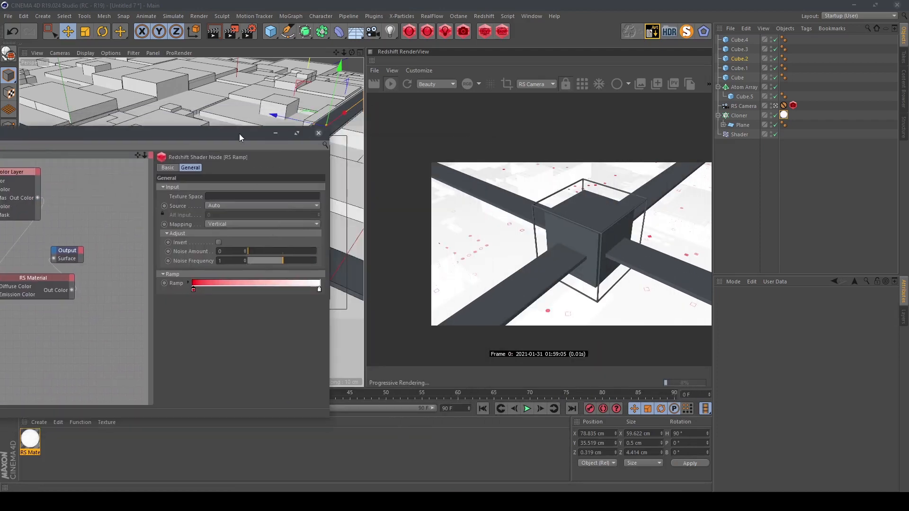
pyautogui.doubleClick(319, 291)
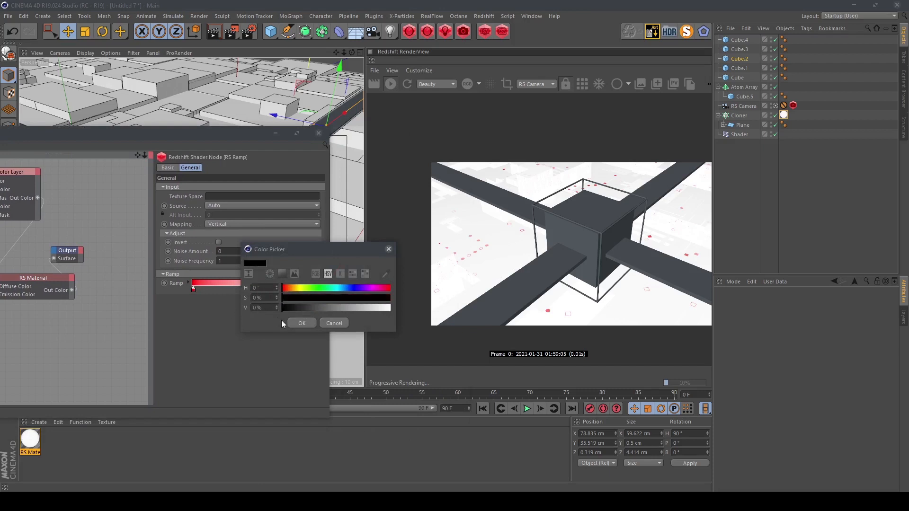
pyautogui.click(300, 324)
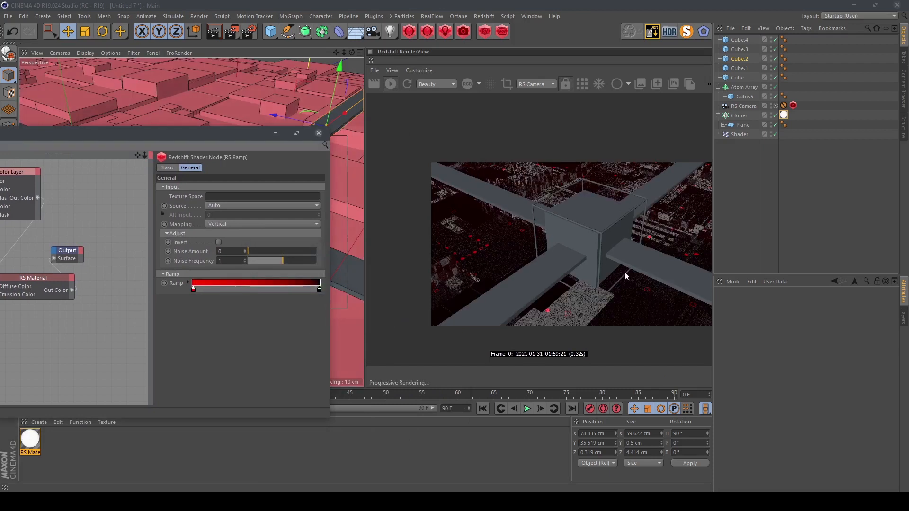
# Shift the black knot of the uppermost ramp to about 45% of the gradient to darken the base color.
pyautogui.moveTo(183, 138); pyautogui.dragTo(330, 147)
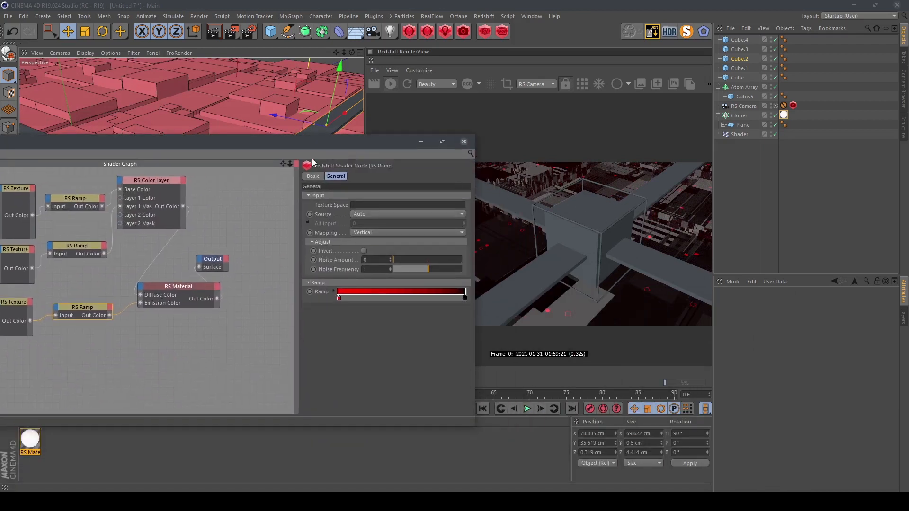
pyautogui.moveTo(306, 144); pyautogui.dragTo(577, 235)
pyautogui.click(348, 291)
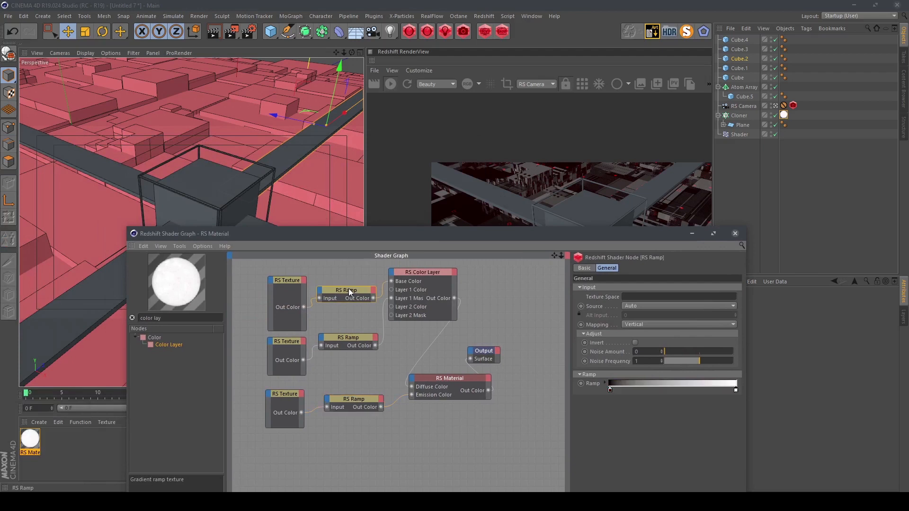
pyautogui.moveTo(454, 240); pyautogui.dragTo(414, 188)
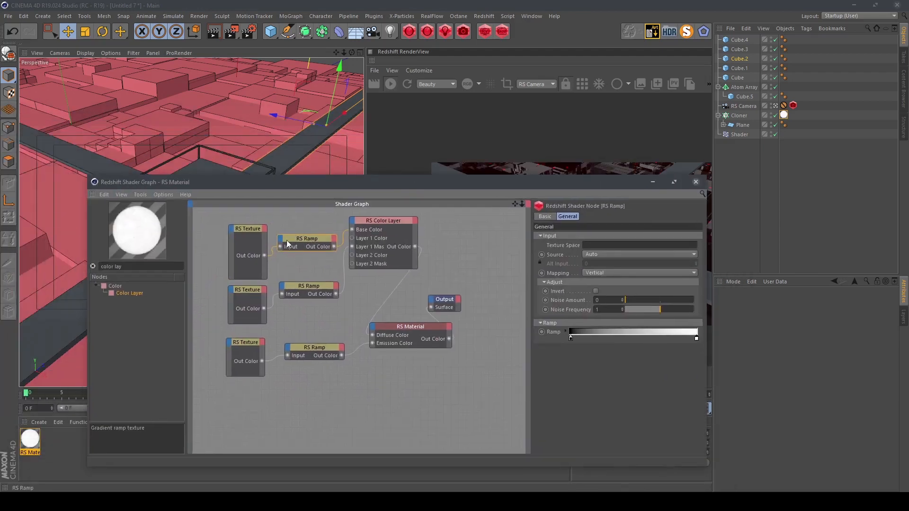
pyautogui.moveTo(499, 185); pyautogui.dragTo(206, 209)
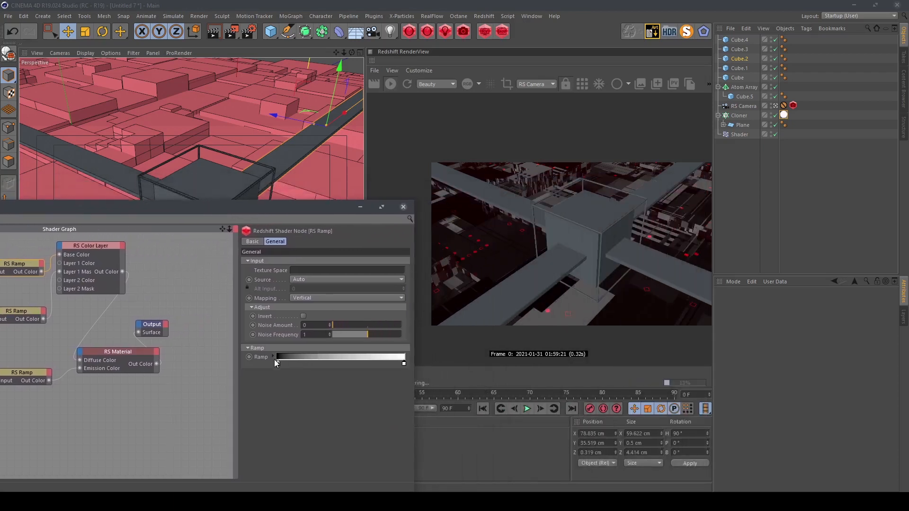
pyautogui.moveTo(278, 363); pyautogui.dragTo(333, 363)
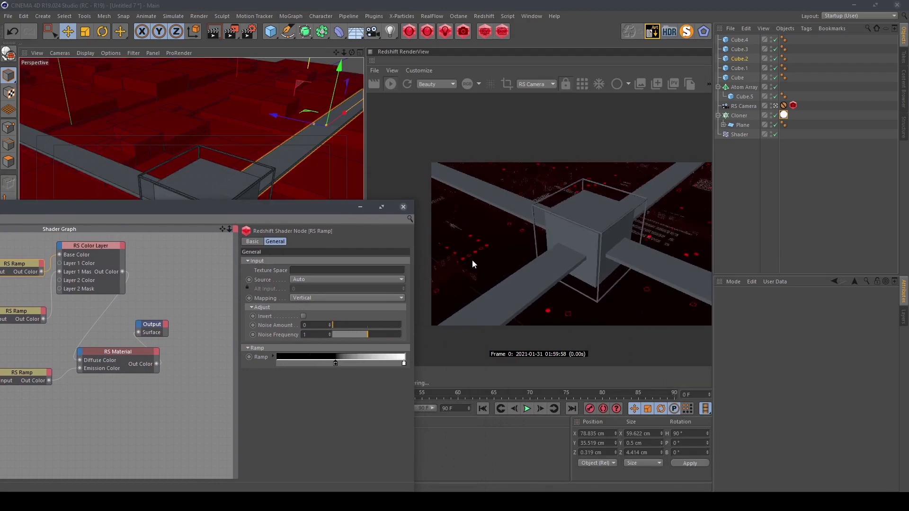
# Add a Redshift Dome Light to the scene.
pyautogui.click(445, 34)
pyautogui.moveTo(465, 34)
pyautogui.click(514, 70)
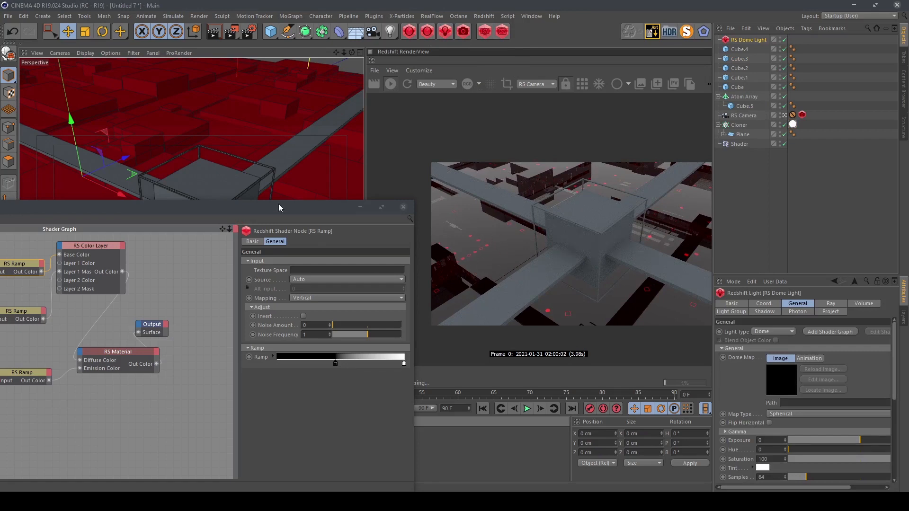
# Set the reflection roughness in the RS Material's base properties to 0.5.
pyautogui.moveTo(279, 212); pyautogui.dragTo(271, 141)
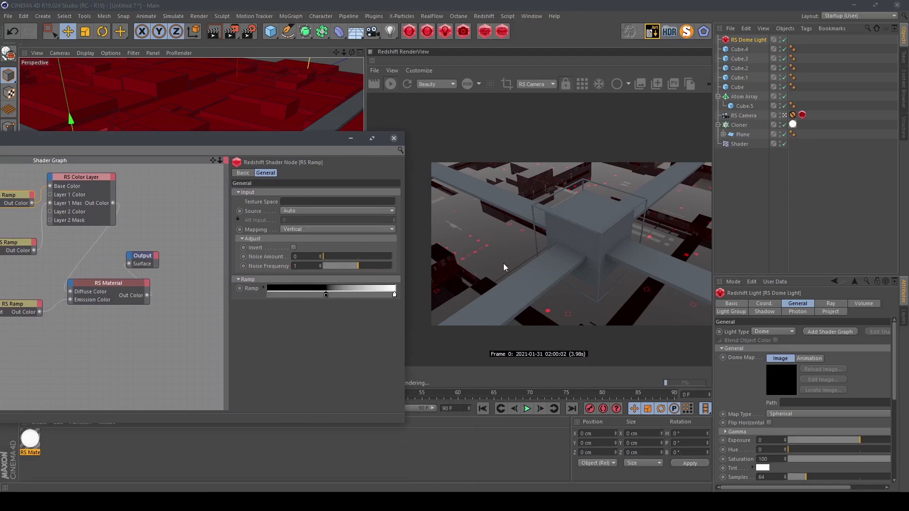
pyautogui.moveTo(91, 280); pyautogui.dragTo(91, 276)
pyautogui.click(106, 280)
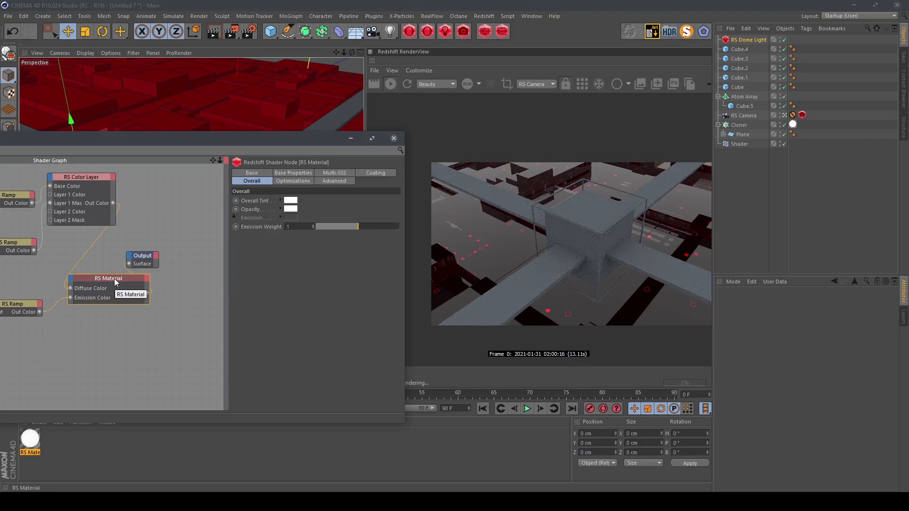
pyautogui.click(294, 174)
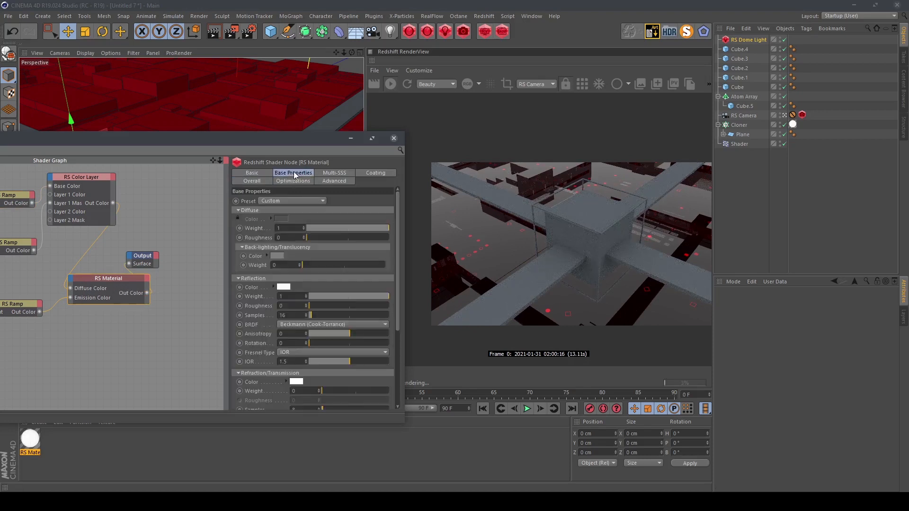
pyautogui.moveTo(288, 306); pyautogui.dragTo(242, 307)
pyautogui.press('BackSpace')
pyautogui.write('.5')
pyautogui.press('Return')
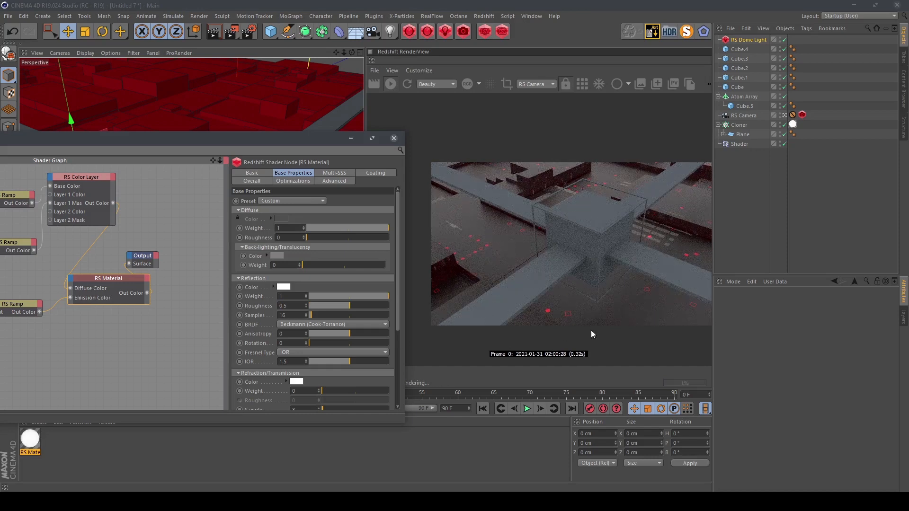
# Raise the RS Material's reflection roughness to 0.6 and close the shader graph.
pyautogui.scroll(2, 617, 303)
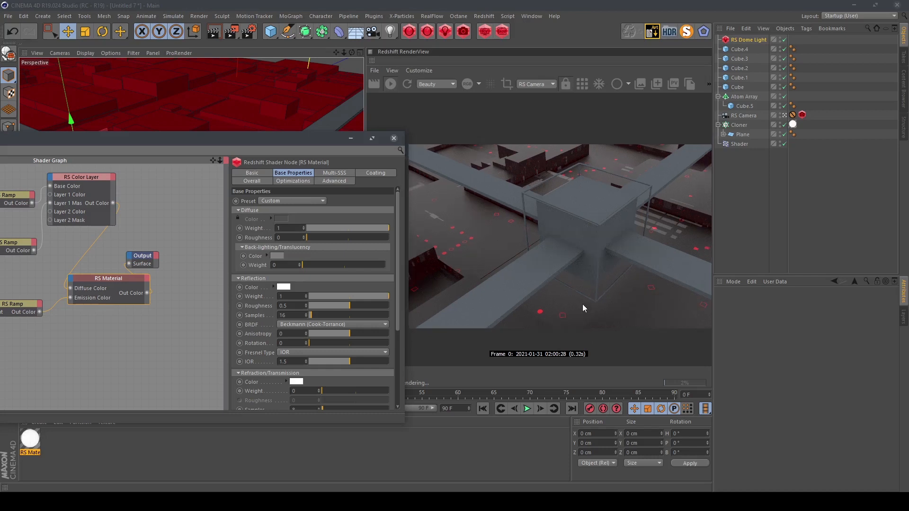
pyautogui.moveTo(298, 307); pyautogui.dragTo(269, 305)
pyautogui.press('BackSpace')
pyautogui.press('Return')
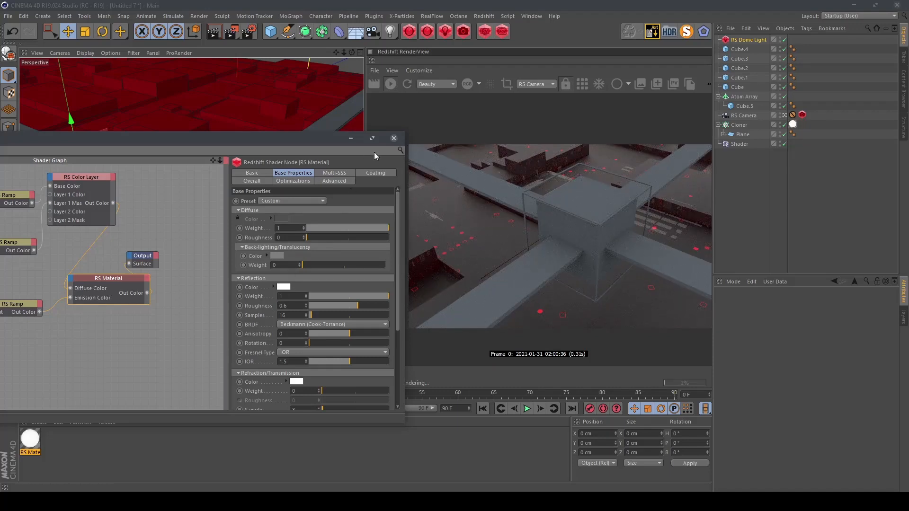
pyautogui.click(394, 139)
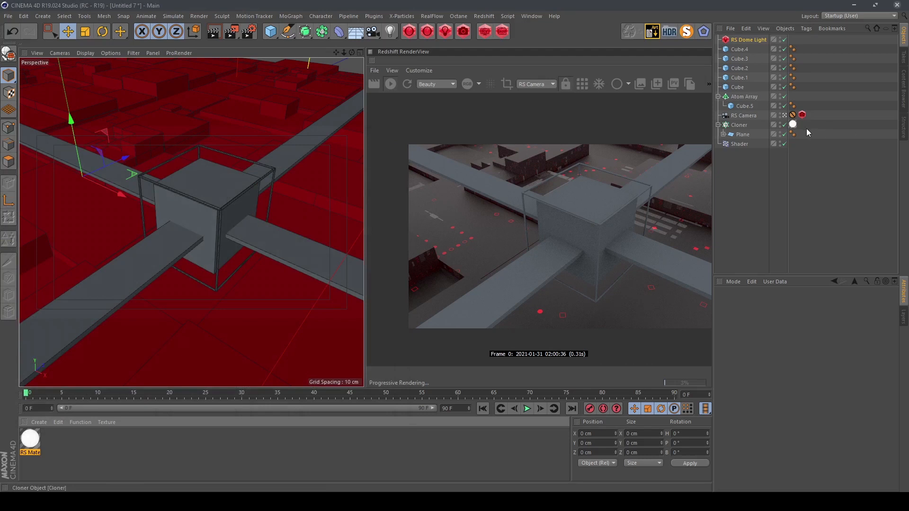
# Set the Cloner's texture tag to Cubic projection with Length U and Length V at 120%.
pyautogui.click(793, 124)
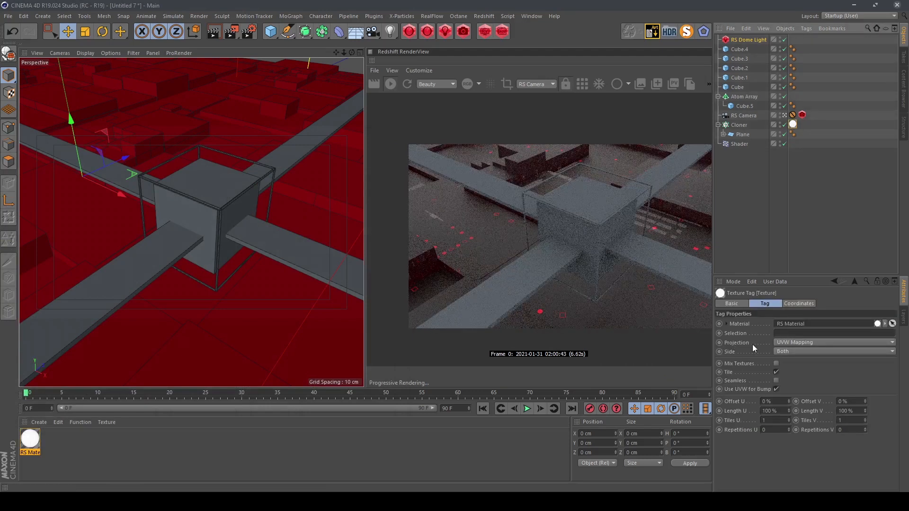
pyautogui.click(799, 344)
pyautogui.click(797, 377)
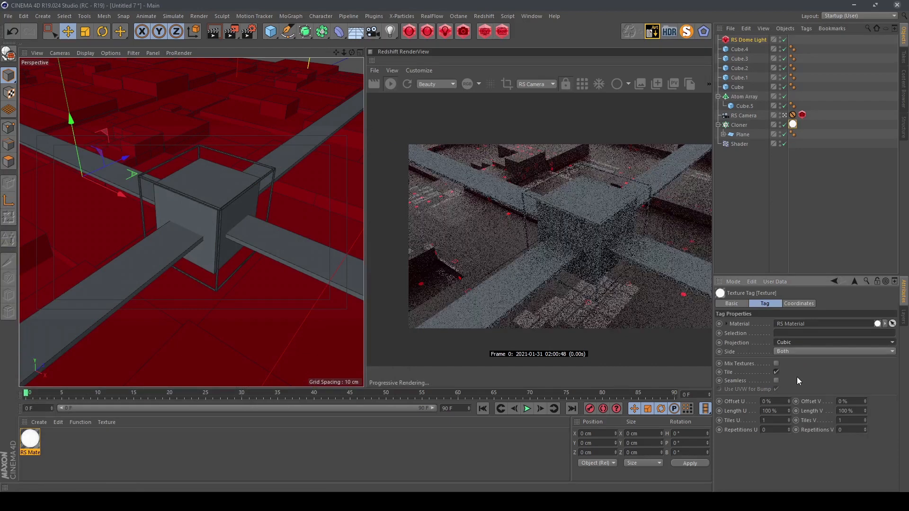
pyautogui.moveTo(780, 410); pyautogui.dragTo(724, 411)
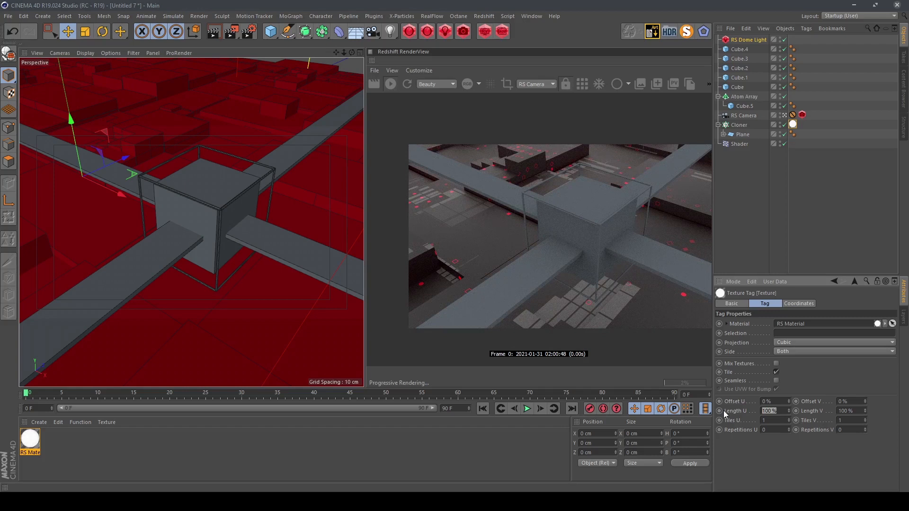
pyautogui.write('120')
pyautogui.press('Return')
pyautogui.write('120')
pyautogui.press('Return')
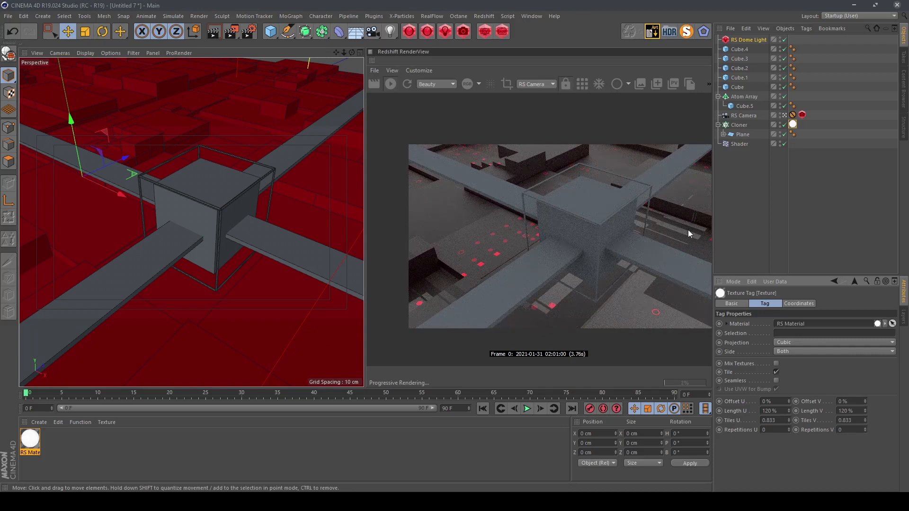
# Move the black knot of the color layer's topmost RS Ramp to about 60% along the gradient in the dark material's shader graph.
pyautogui.doubleClick(30, 439)
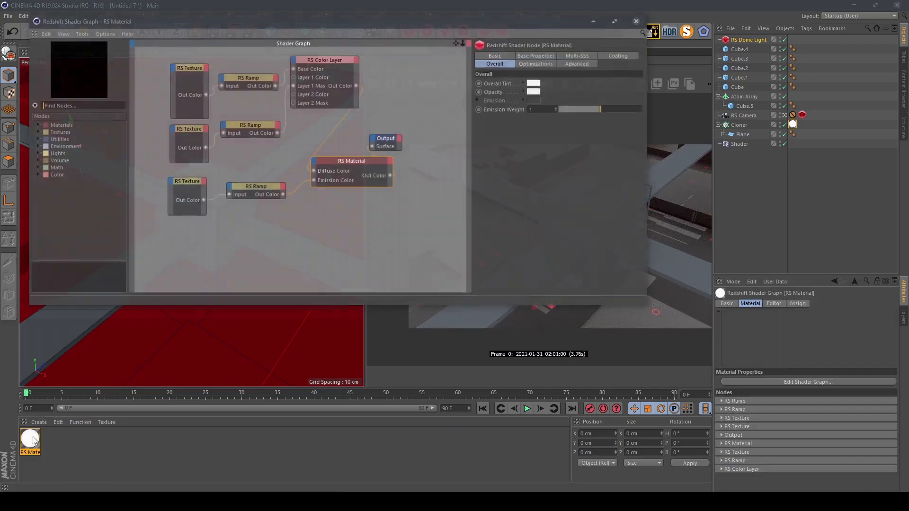
pyautogui.moveTo(314, 21); pyautogui.dragTo(195, 135)
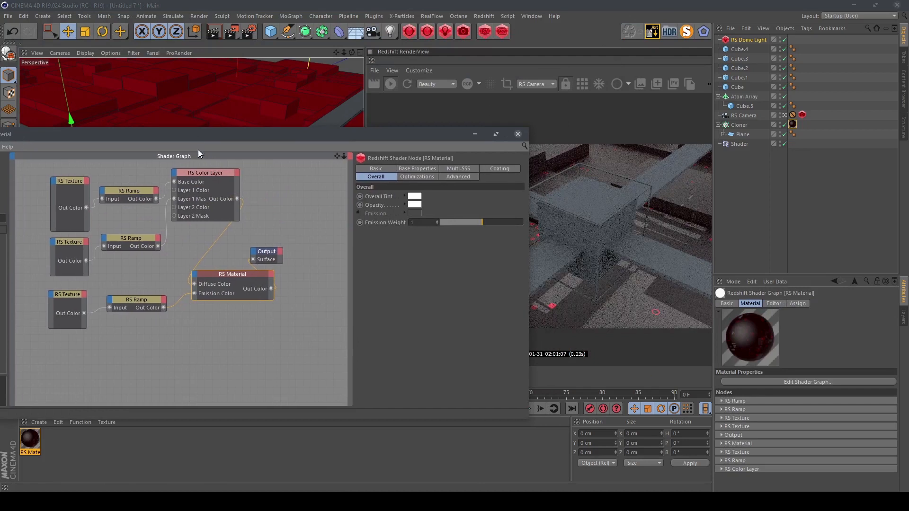
pyautogui.click(123, 194)
pyautogui.moveTo(432, 139); pyautogui.dragTo(256, 188)
pyautogui.moveTo(273, 340); pyautogui.dragTo(298, 340)
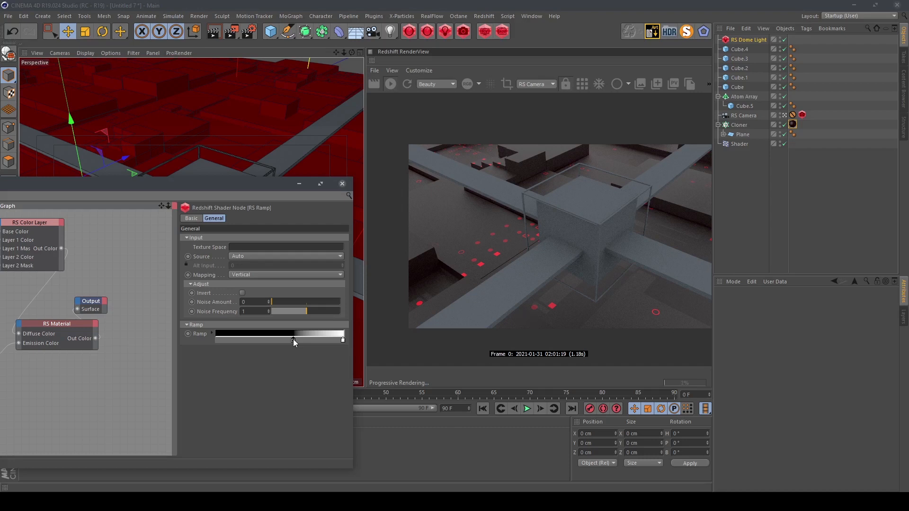
pyautogui.moveTo(294, 339); pyautogui.dragTo(294, 339)
pyautogui.moveTo(293, 340); pyautogui.dragTo(292, 339)
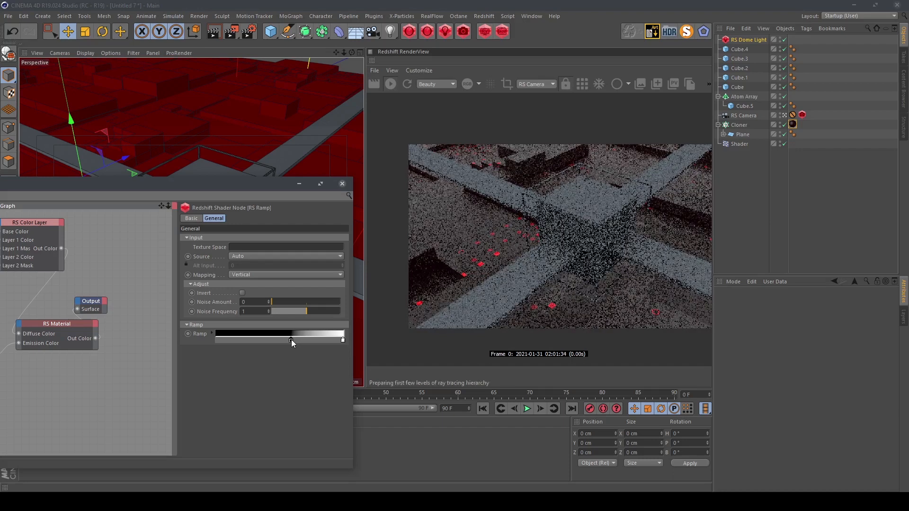
pyautogui.moveTo(292, 340); pyautogui.dragTo(292, 339)
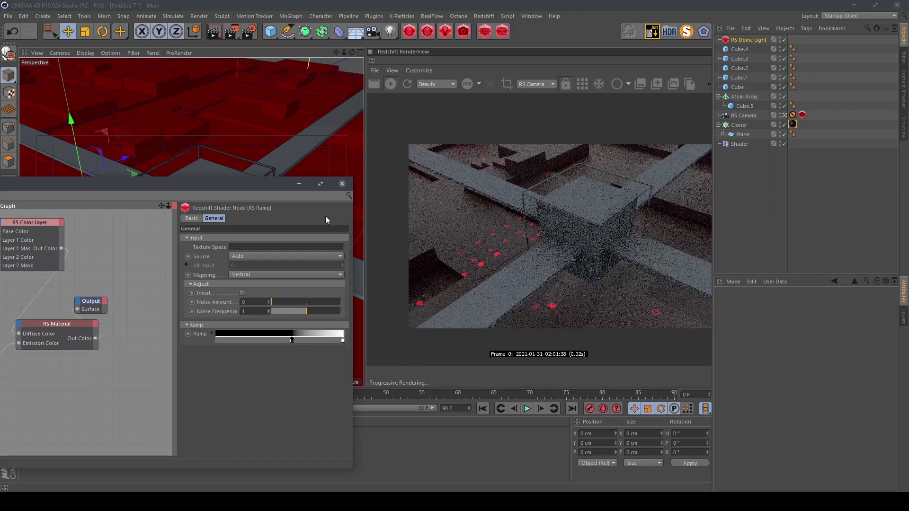
pyautogui.click(342, 184)
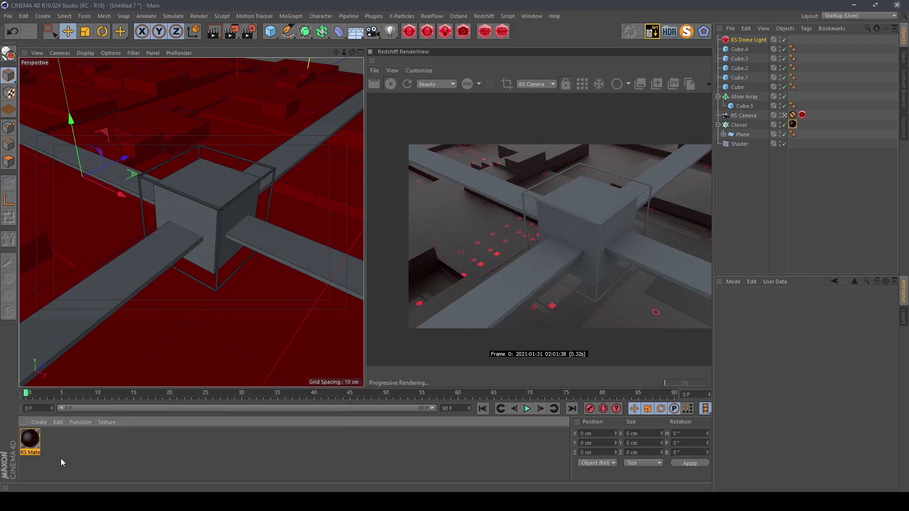
# Create a second Redshift material and set its overall emission weight to 2.
pyautogui.click(41, 423)
pyautogui.moveTo(75, 355)
pyautogui.moveTo(169, 357)
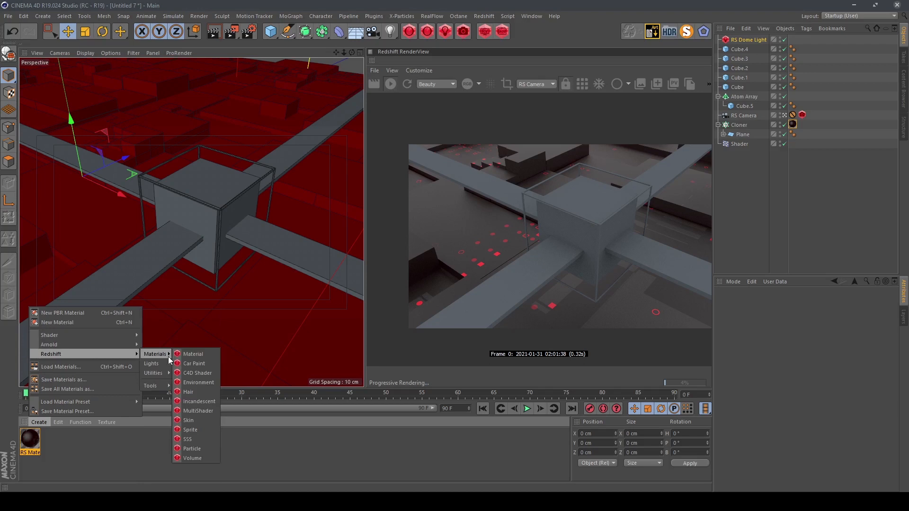
pyautogui.click(204, 357)
pyautogui.doubleClick(27, 441)
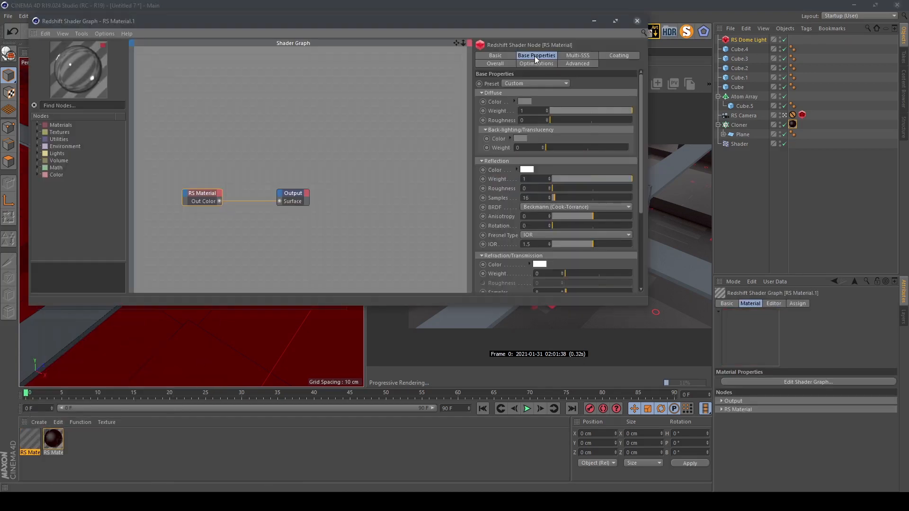
pyautogui.scroll(-5, 501, 243)
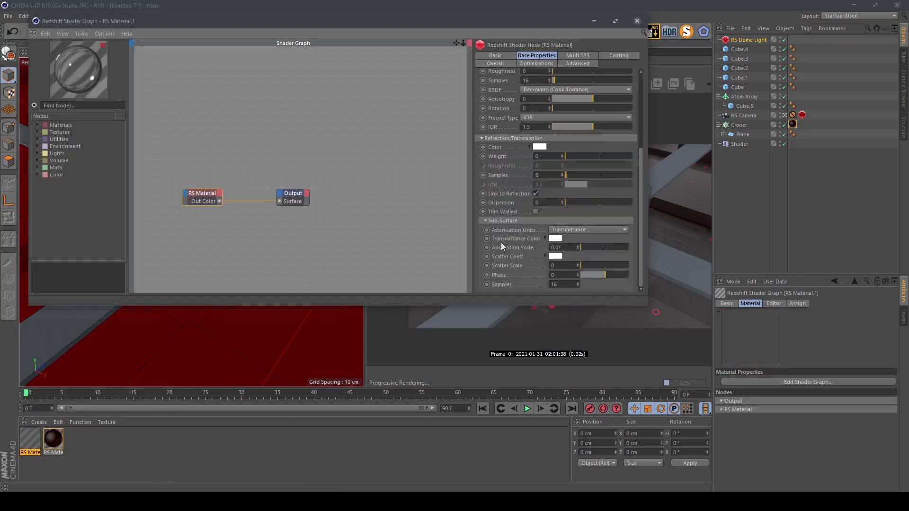
pyautogui.click(501, 64)
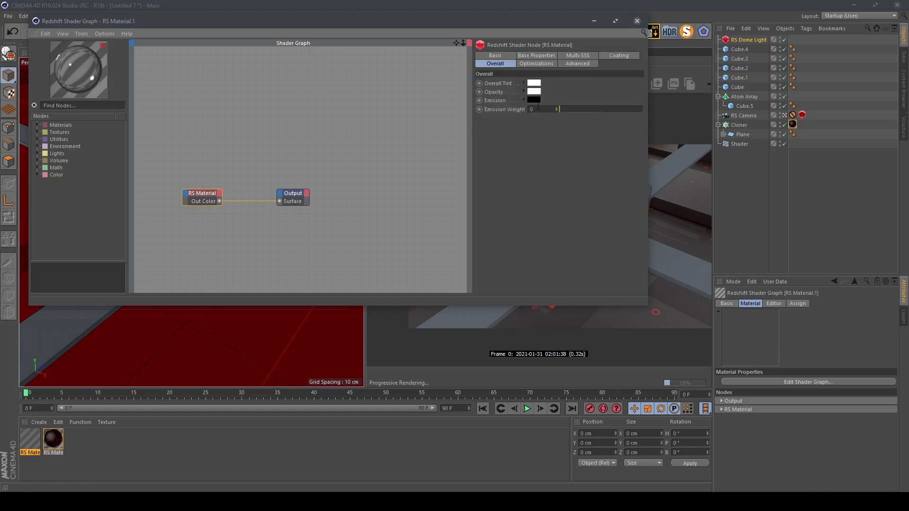
pyautogui.write('2')
pyautogui.press('Return')
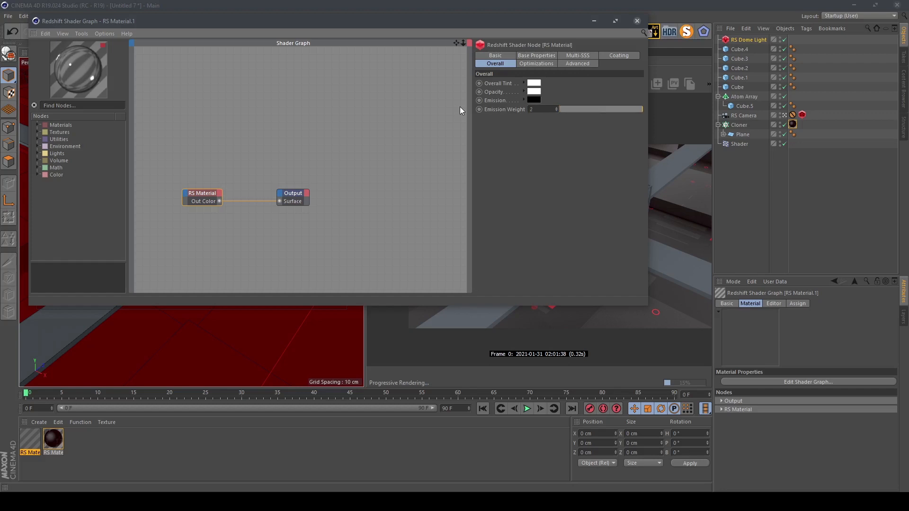
# Set the new material's emission color to pure red at 100% saturation and value, and apply it to the Atom Array.
pyautogui.click(534, 100)
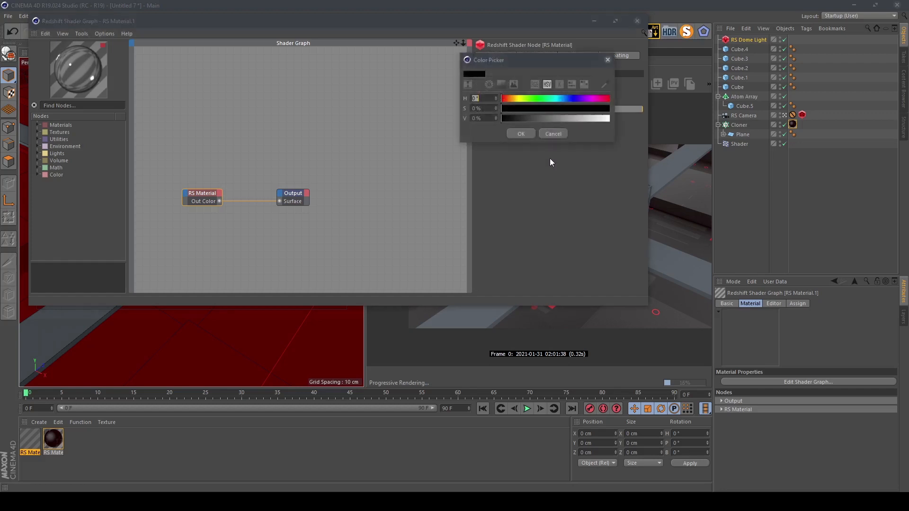
pyautogui.moveTo(599, 108); pyautogui.dragTo(627, 115)
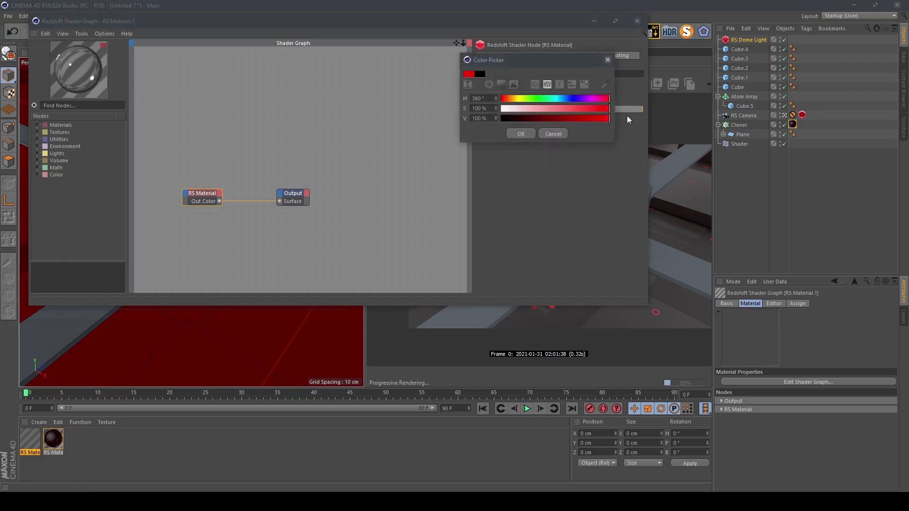
pyautogui.click(521, 133)
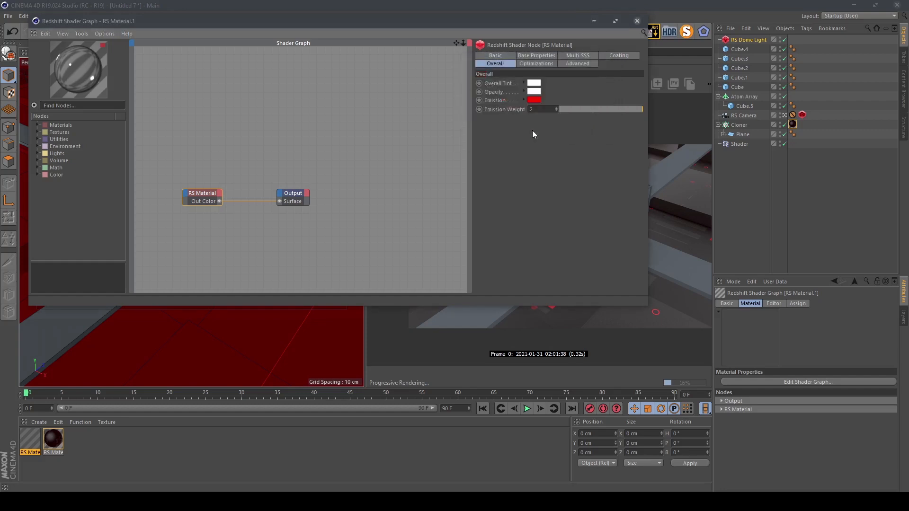
pyautogui.click(638, 21)
pyautogui.moveTo(719, 127); pyautogui.dragTo(746, 97)
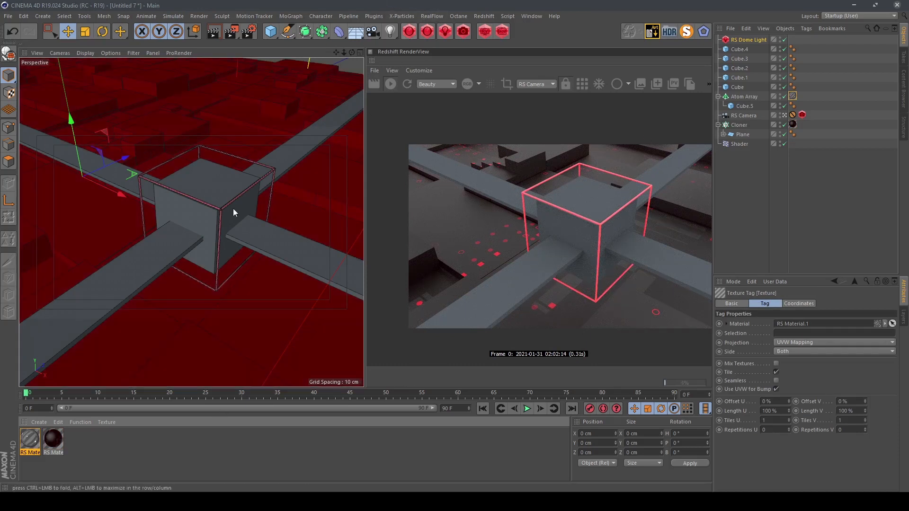
# Create a third Redshift material and apply the Glass preset in its base properties.
pyautogui.click(39, 422)
pyautogui.moveTo(79, 354)
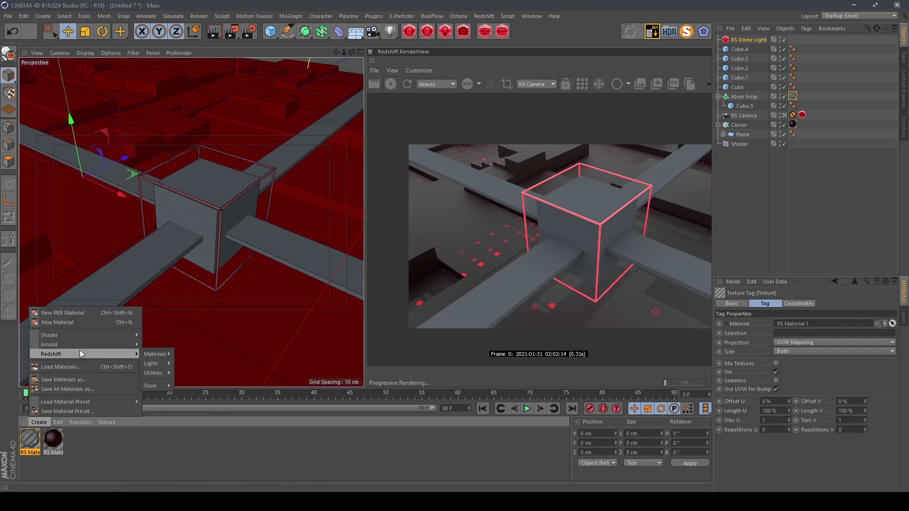
pyautogui.moveTo(164, 355)
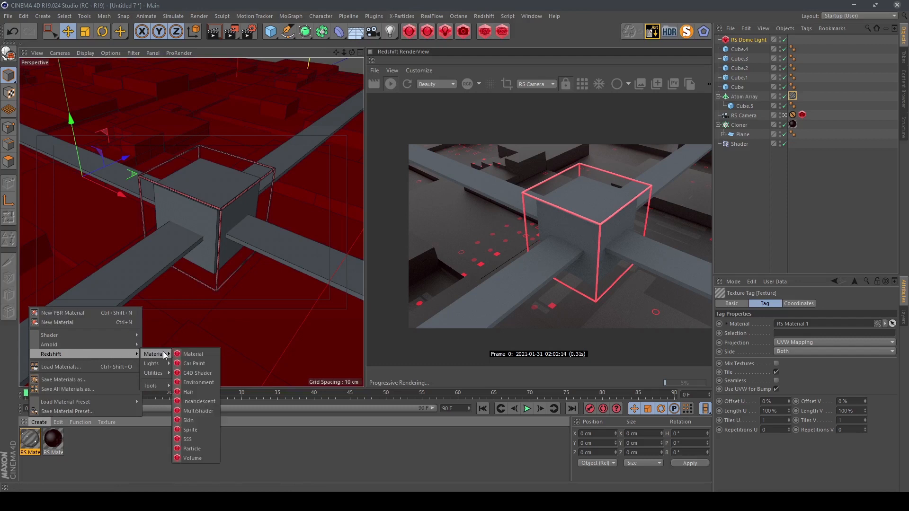
pyautogui.click(197, 354)
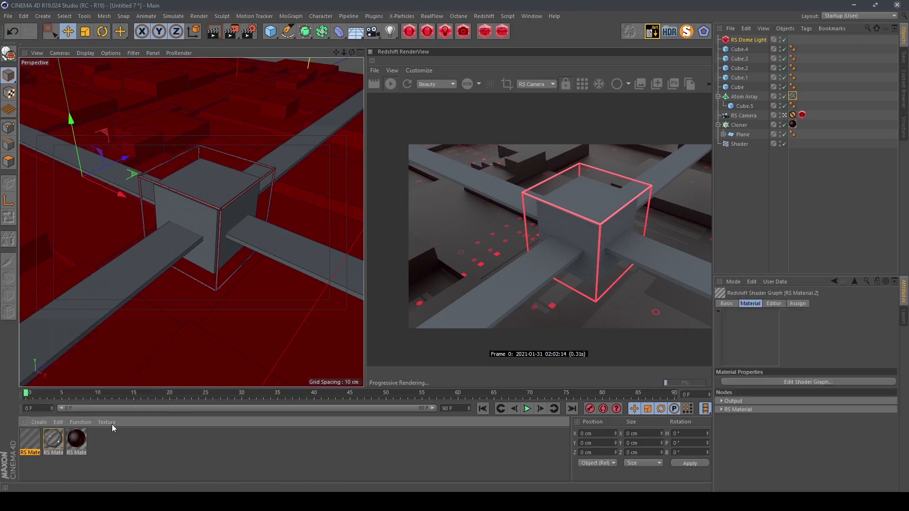
pyautogui.doubleClick(30, 441)
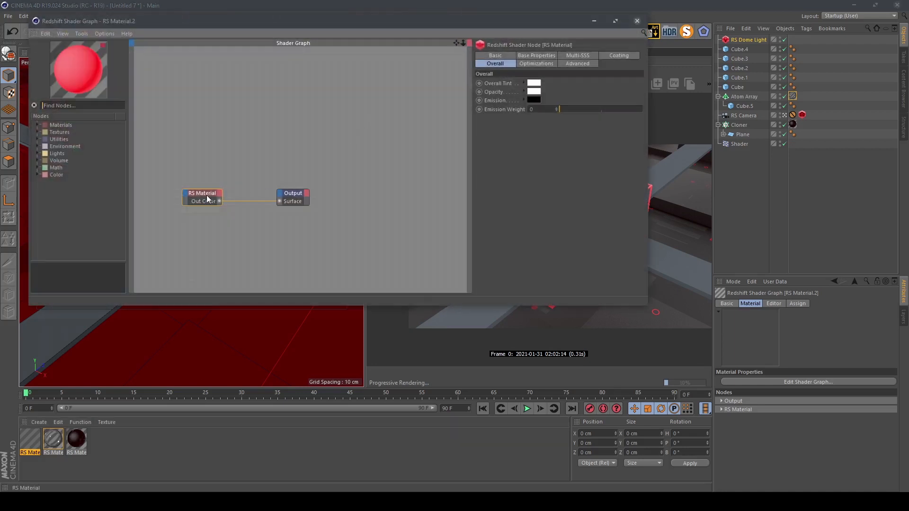
pyautogui.moveTo(286, 22); pyautogui.dragTo(292, 96)
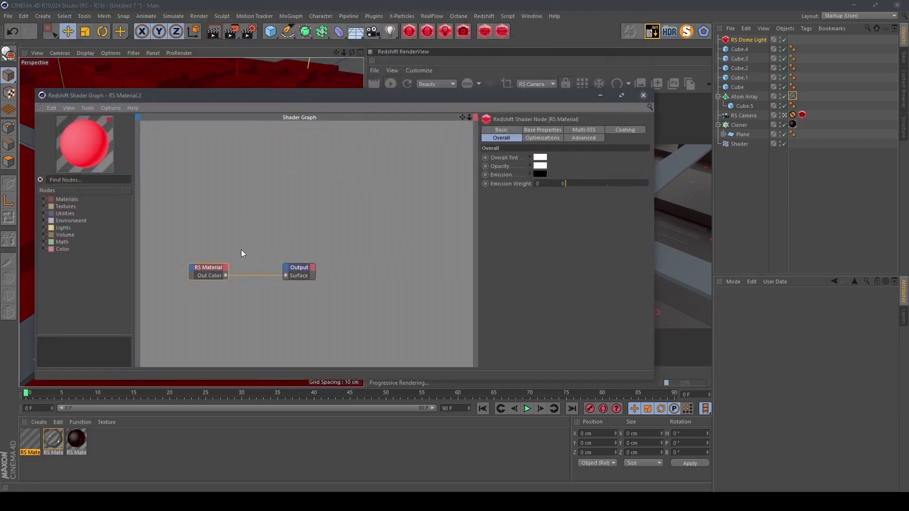
pyautogui.click(543, 129)
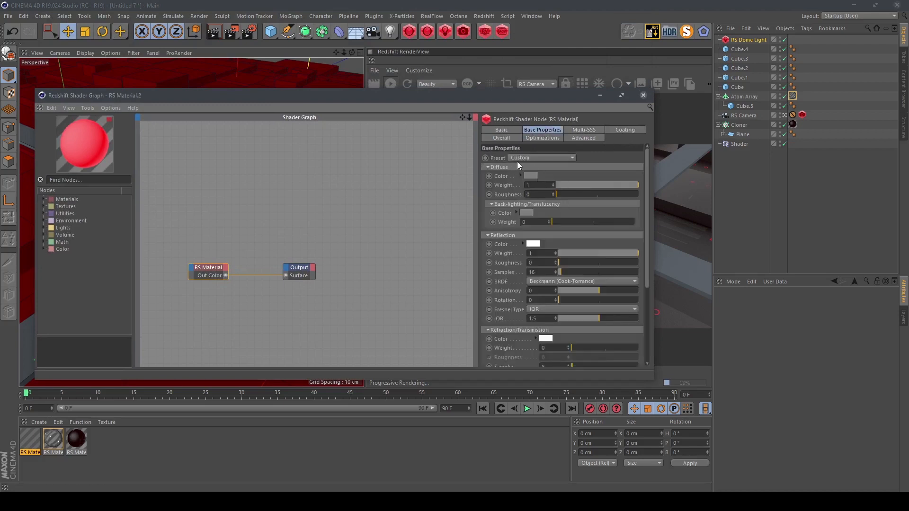
pyautogui.click(518, 161)
pyautogui.click(550, 161)
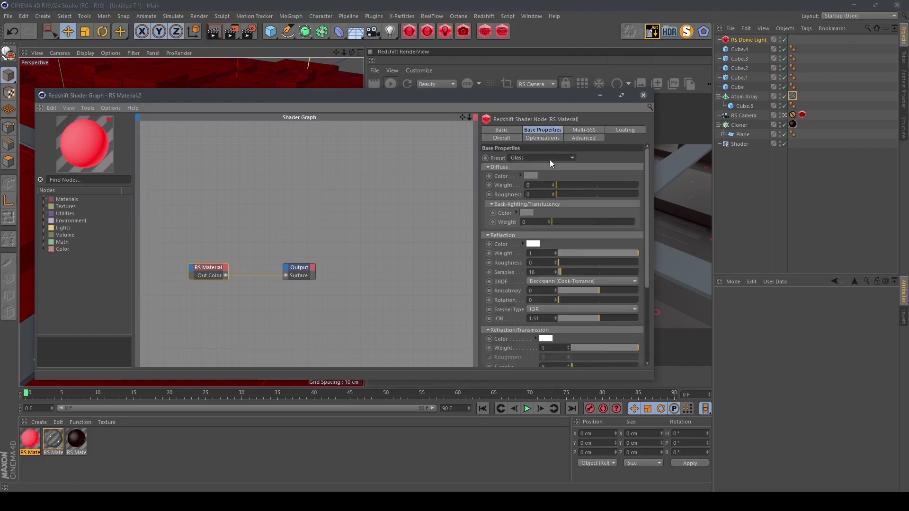
# Set the glass material's reflection roughness to 0.5 and close its shader graph.
pyautogui.click(537, 262)
pyautogui.write('0.5')
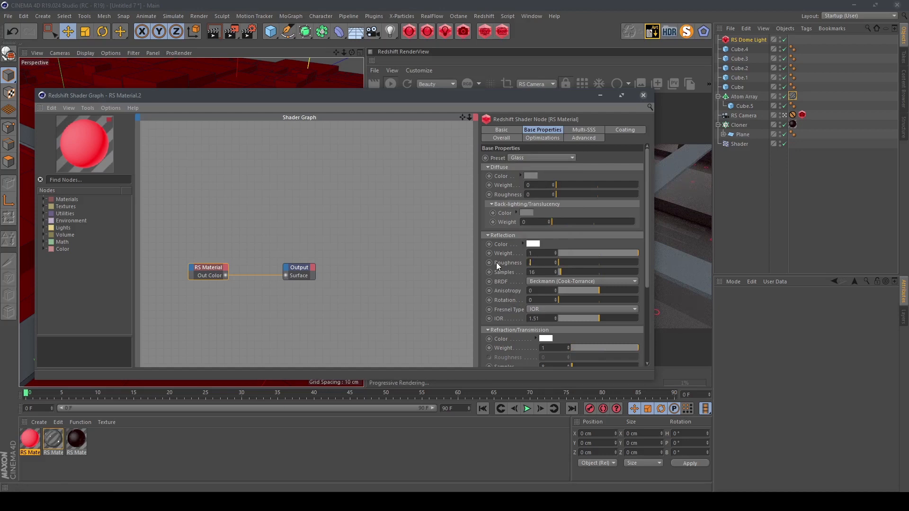
pyautogui.press('Return')
pyautogui.click(643, 96)
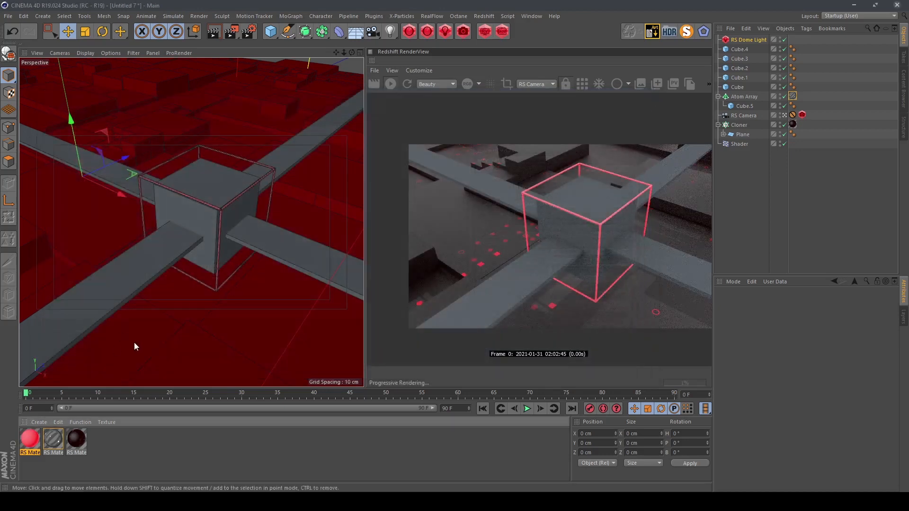
# Group the four beams, Cube.1 through Cube.4, under a null and apply the glass material to it.
pyautogui.click(138, 251)
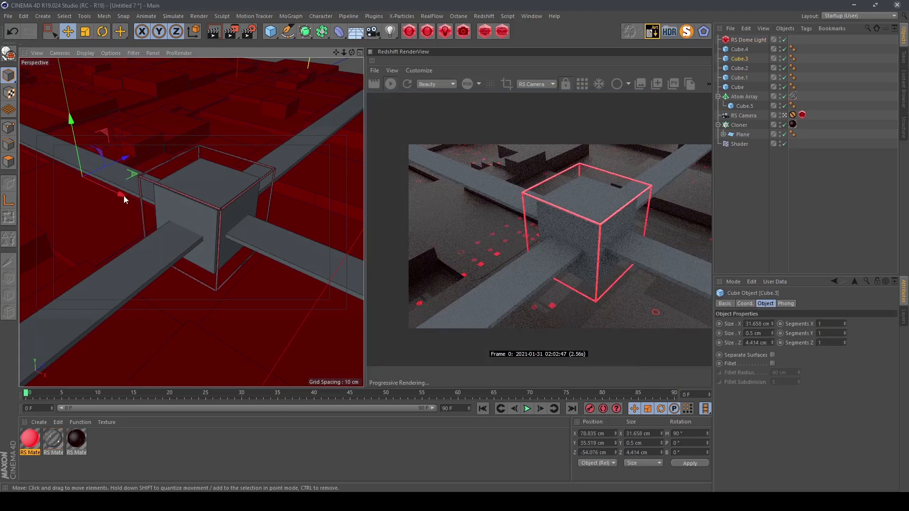
pyautogui.click(739, 79)
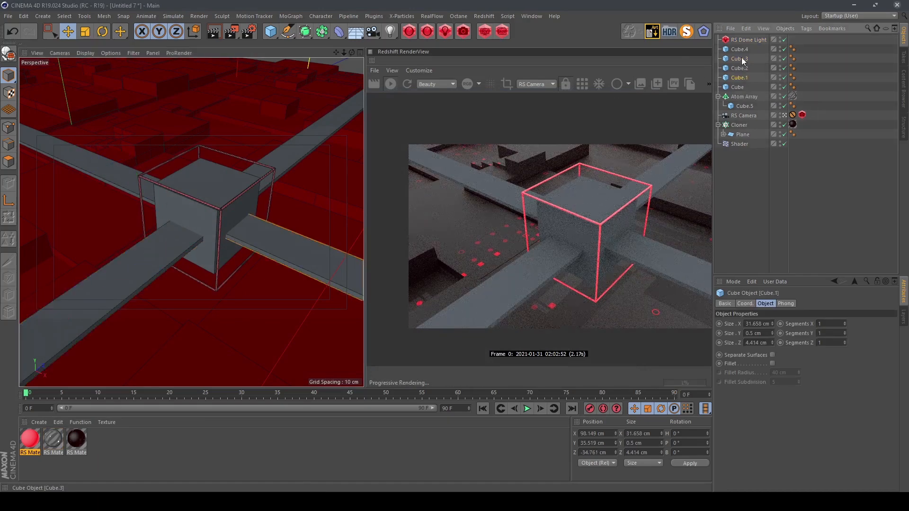
pyautogui.keyDown('shift'); pyautogui.click(741, 51); pyautogui.keyUp('shift')
pyautogui.hotkey('alt', 'g')
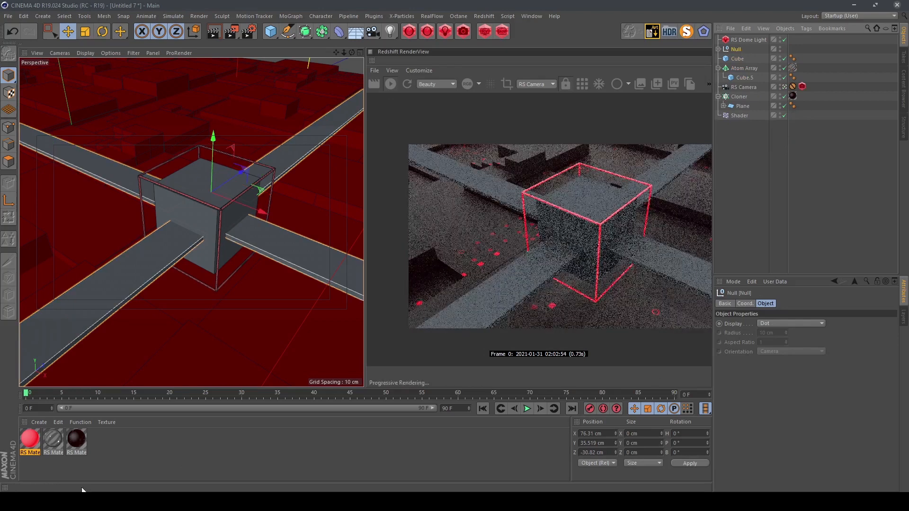
pyautogui.moveTo(562, 117); pyautogui.dragTo(739, 50)
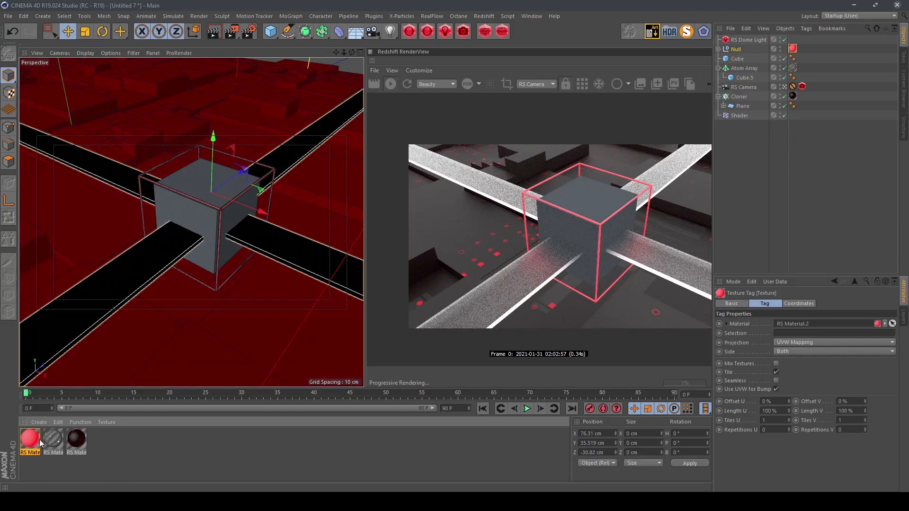
# Lower the glass material's reflection roughness in its base properties, trying 0.2 and settling on 0.15.
pyautogui.doubleClick(30, 439)
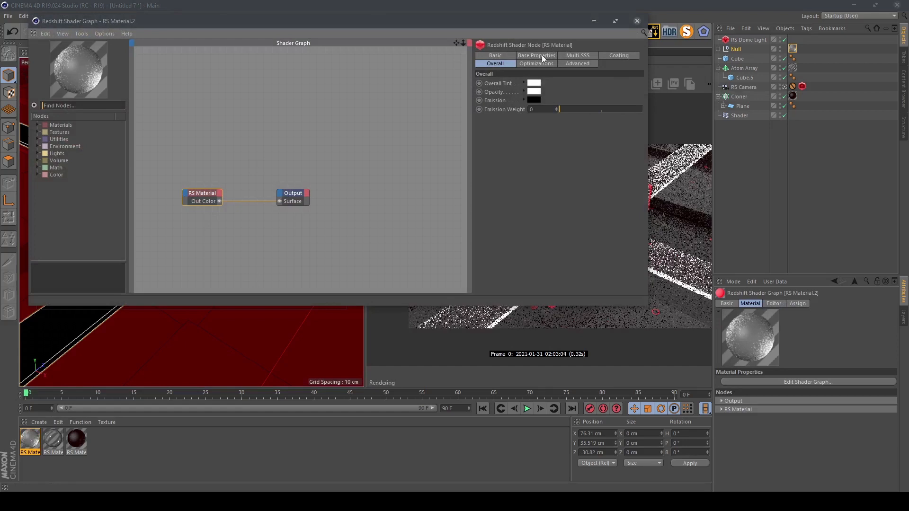
pyautogui.click(542, 56)
pyautogui.moveTo(498, 26); pyautogui.dragTo(242, 101)
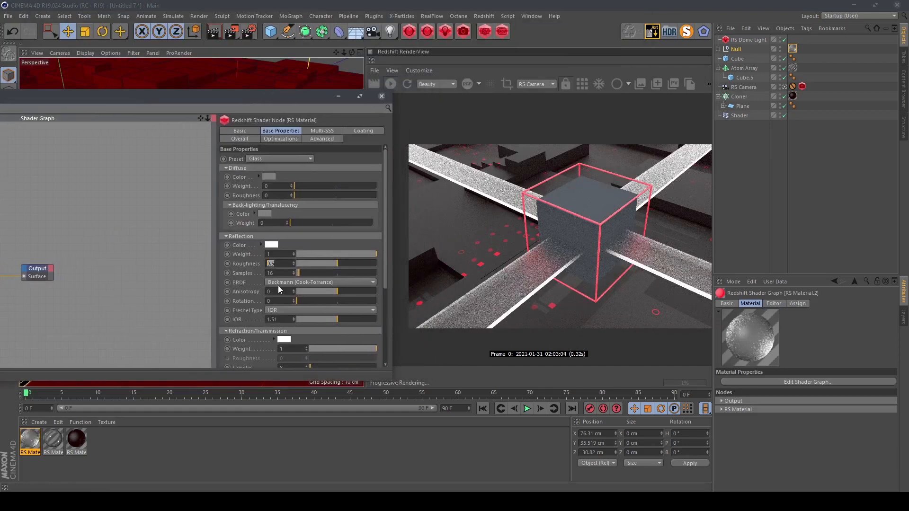
pyautogui.write('0.2')
pyautogui.press('Return')
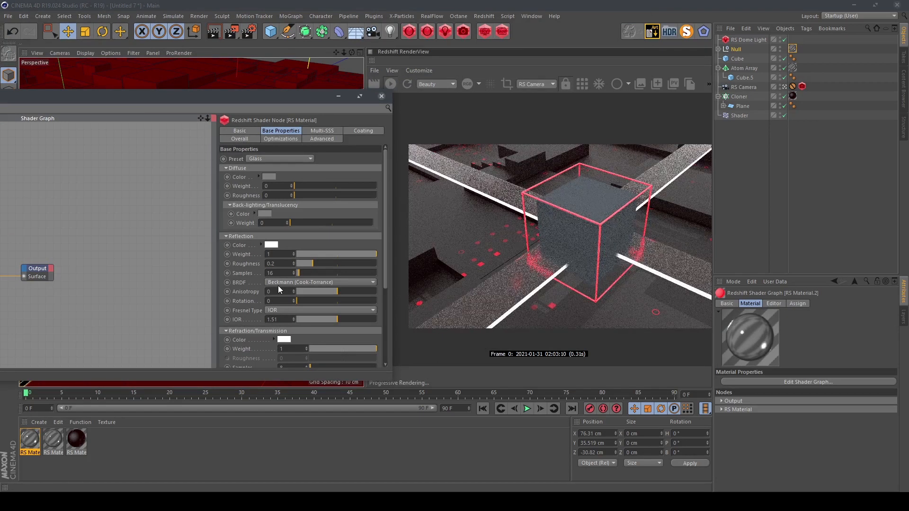
pyautogui.doubleClick(286, 264)
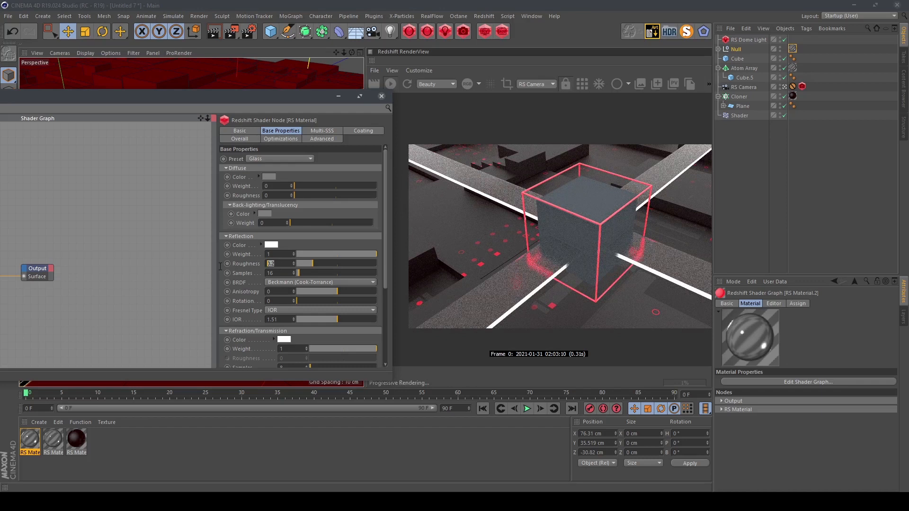
pyautogui.press('BackSpace')
pyautogui.write('.15')
pyautogui.press('Return')
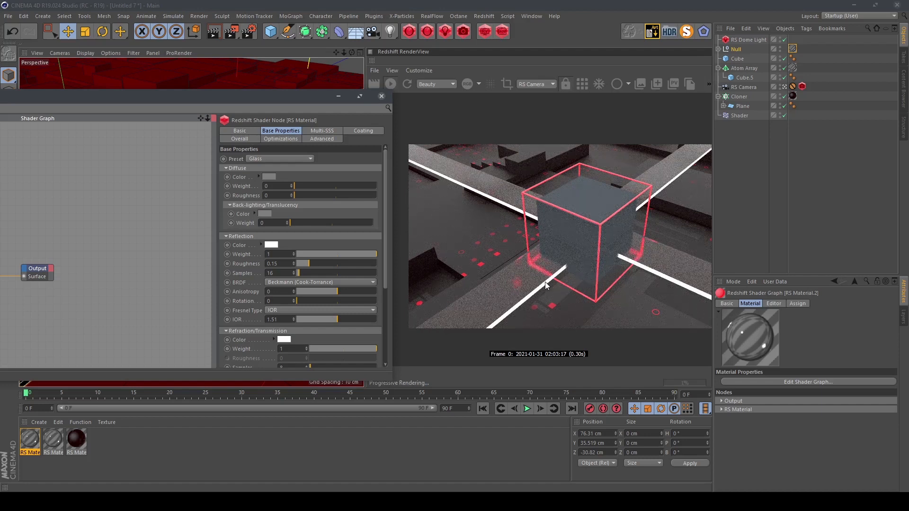
# Select the four beam cubes inside the null and set their Size Y to 0.2 cm.
pyautogui.click(718, 49)
pyautogui.click(744, 59)
pyautogui.keyDown('shift'); pyautogui.click(749, 86); pyautogui.keyUp('shift')
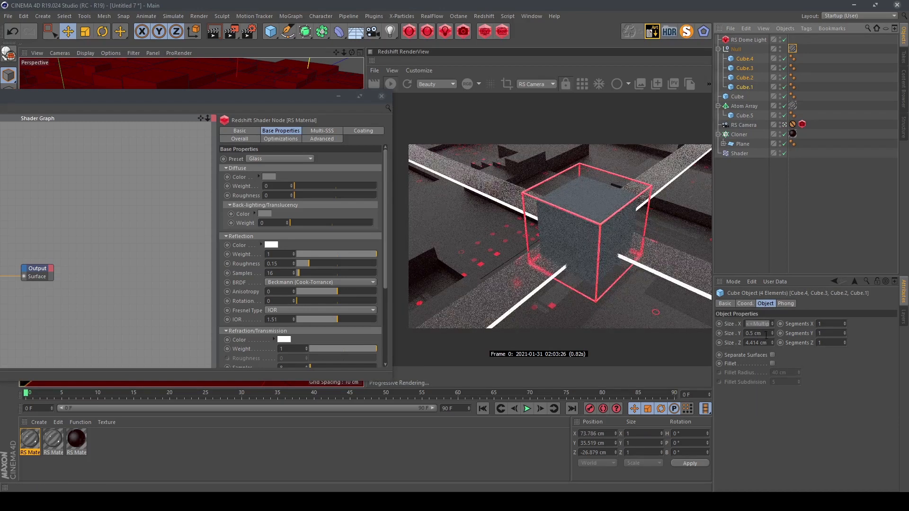
pyautogui.moveTo(763, 335); pyautogui.dragTo(729, 334)
pyautogui.write('.2')
pyautogui.press('Return')
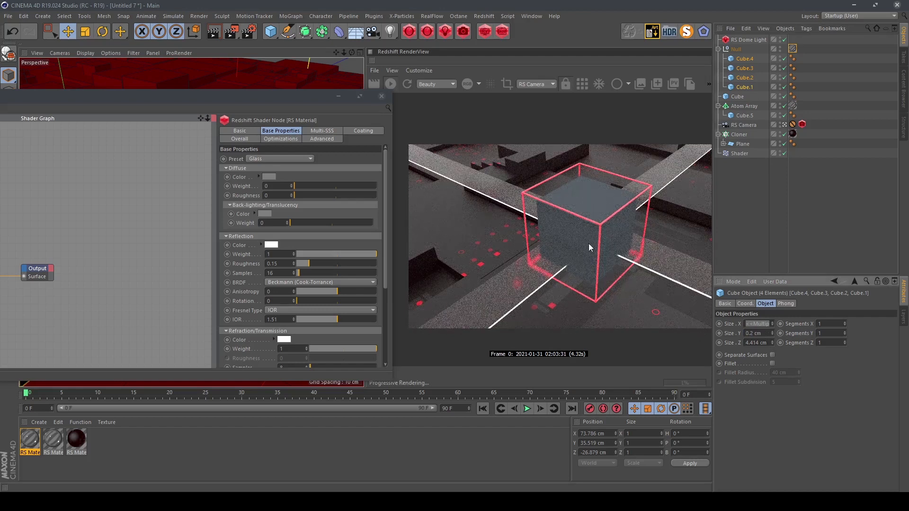
# Create a new Redshift material and open its shader graph in place of the glass material's.
pyautogui.click(382, 96)
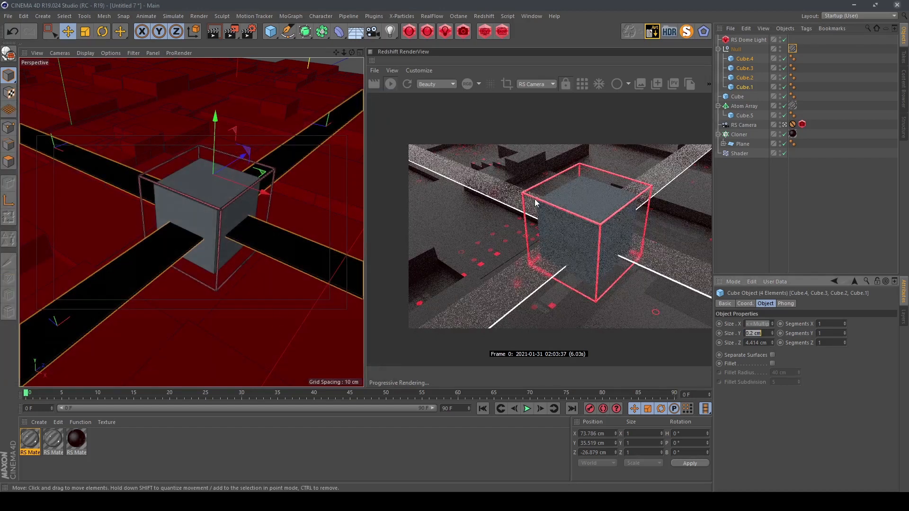
pyautogui.click(38, 425)
pyautogui.moveTo(84, 354)
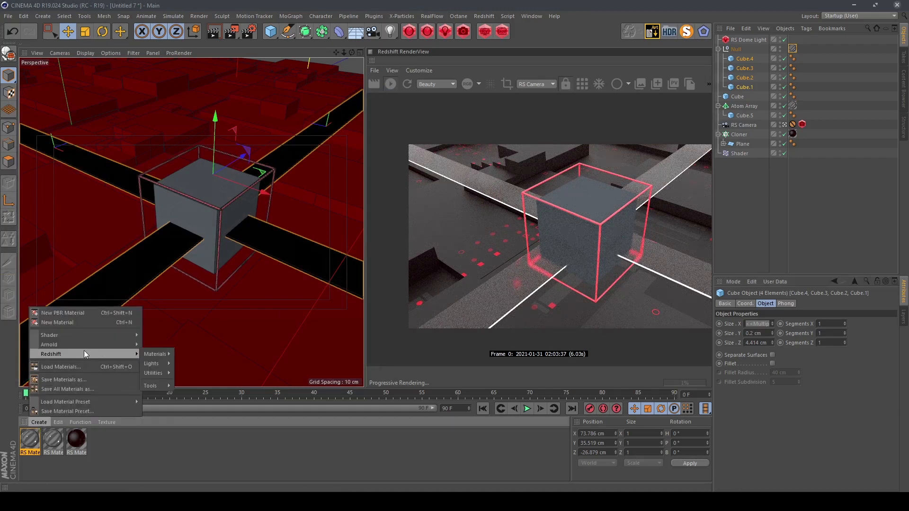
pyautogui.click(180, 354)
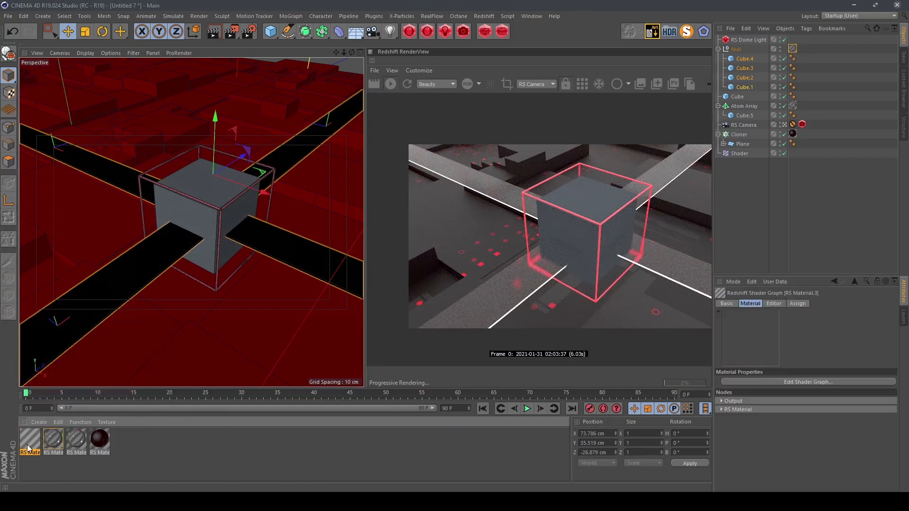
pyautogui.doubleClick(30, 440)
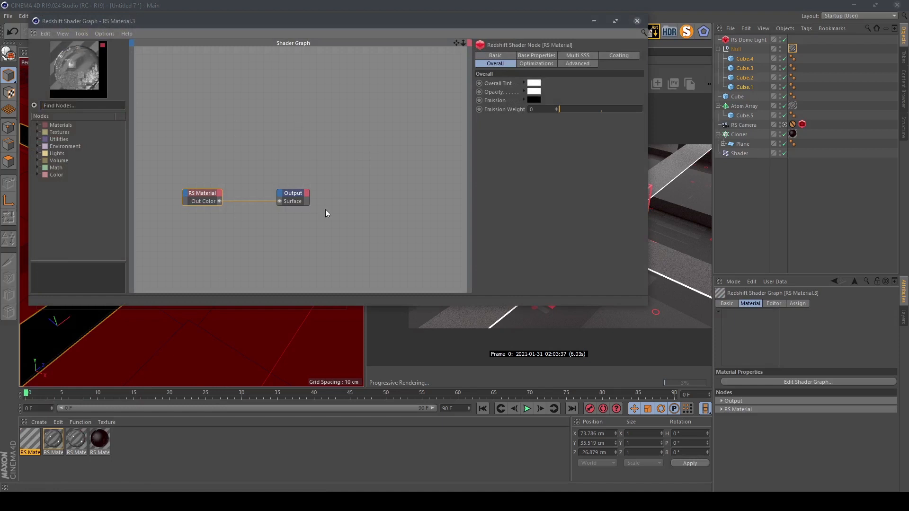
pyautogui.moveTo(240, 35); pyautogui.dragTo(392, 156)
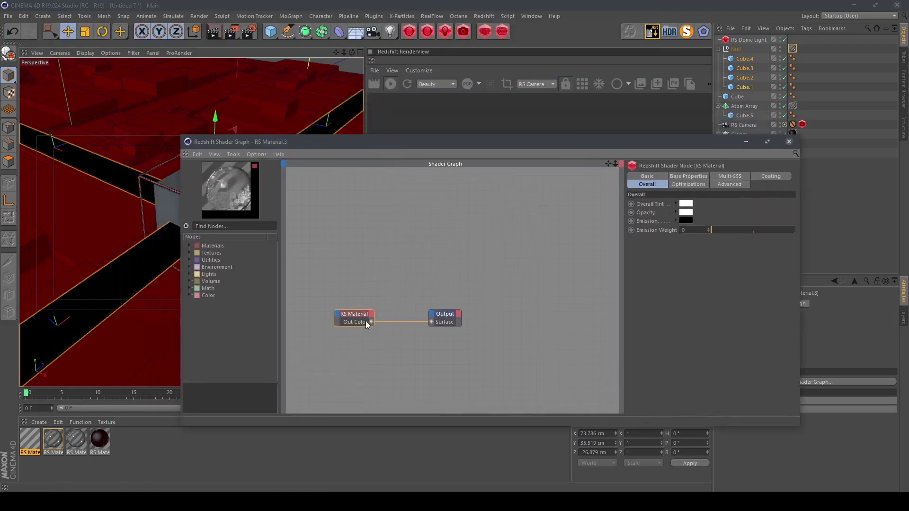
pyautogui.moveTo(366, 322); pyautogui.dragTo(370, 300)
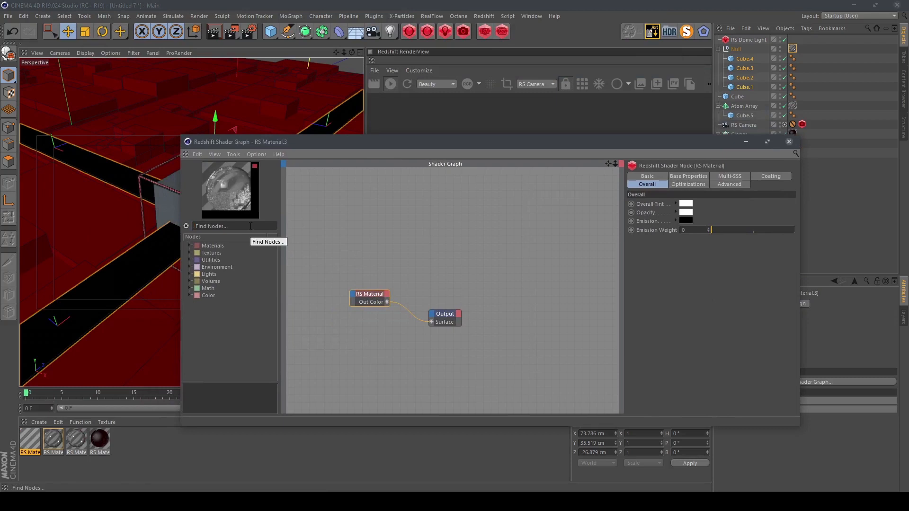
pyautogui.click(250, 226)
pyautogui.write('ta')
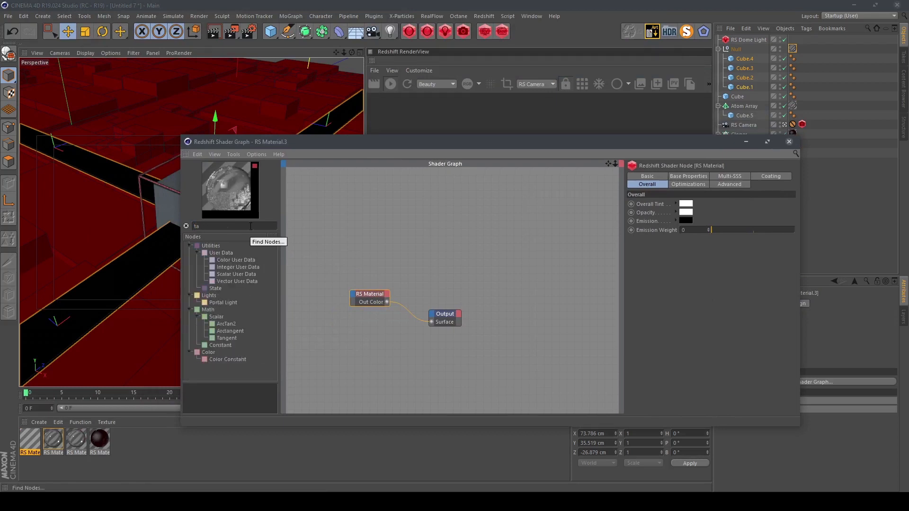
pyautogui.write('a')
pyautogui.press('BackSpace')
pyautogui.press('BackSpace')
pyautogui.write('ex')
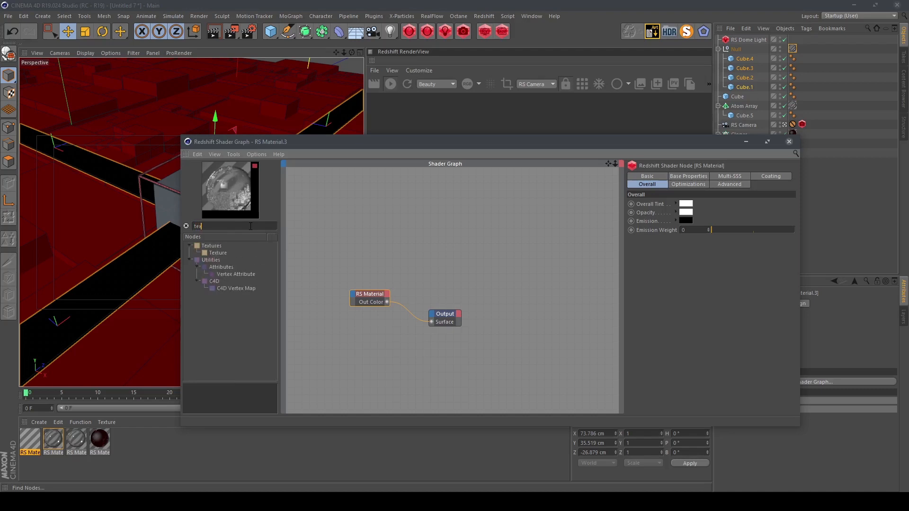
pyautogui.moveTo(218, 253); pyautogui.dragTo(336, 222)
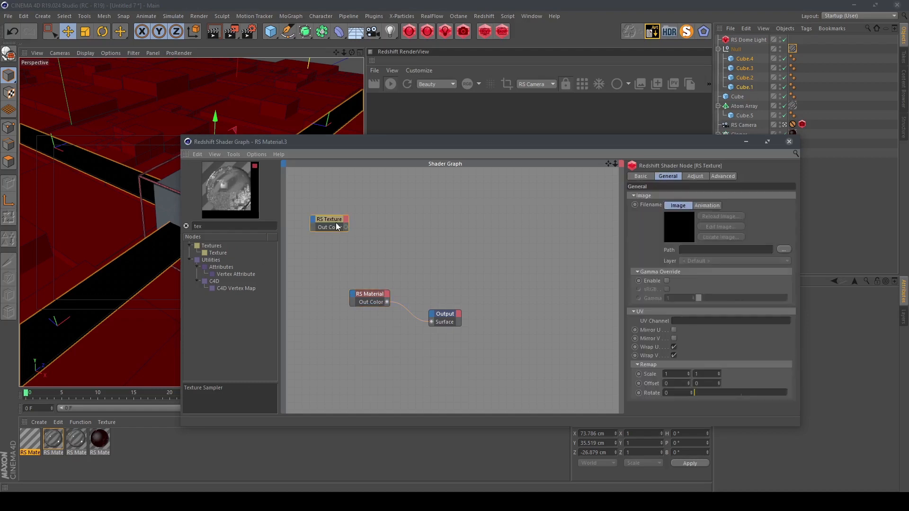
pyautogui.click(784, 249)
pyautogui.scroll(-10, 568, 327)
pyautogui.scroll(-10, 493, 338)
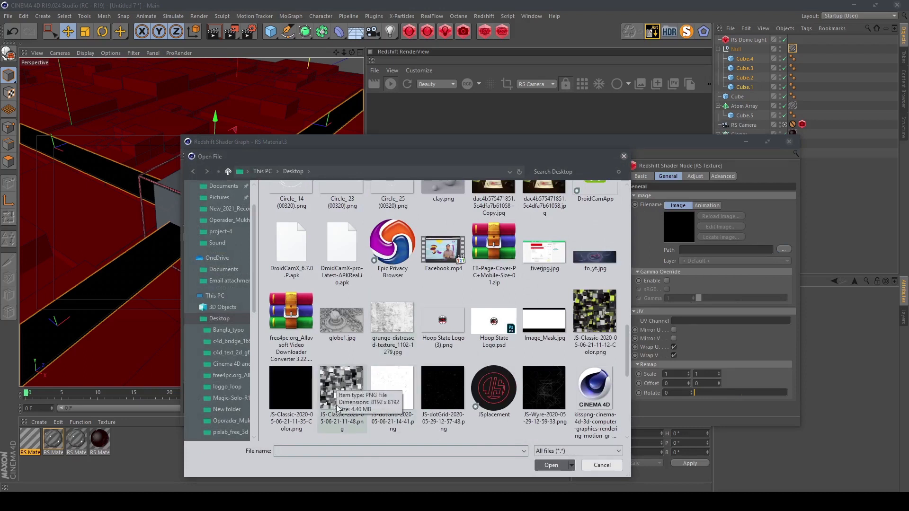
pyautogui.click(338, 408)
pyautogui.click(552, 466)
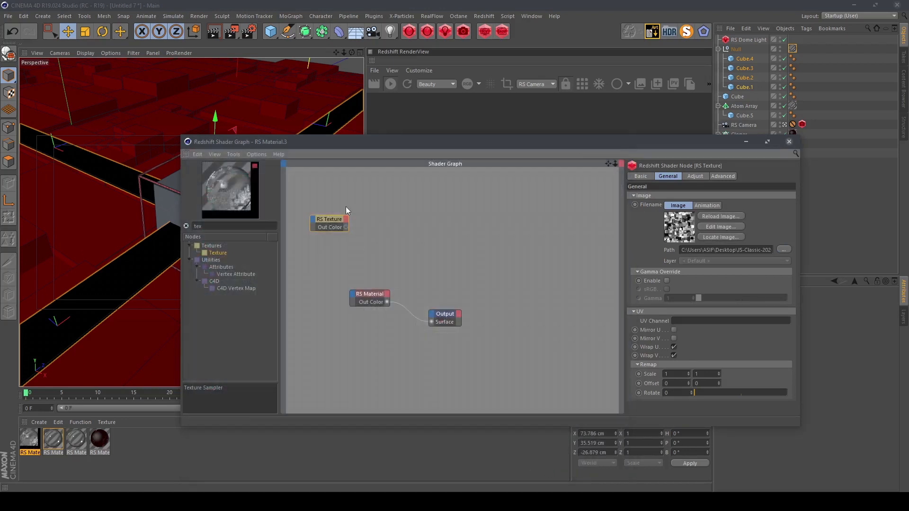
# Add a Ramp node and connect the texture's Out Color to the ramp's input.
pyautogui.moveTo(341, 221); pyautogui.dragTo(321, 218)
pyautogui.doubleClick(198, 226)
pyautogui.write('ramp')
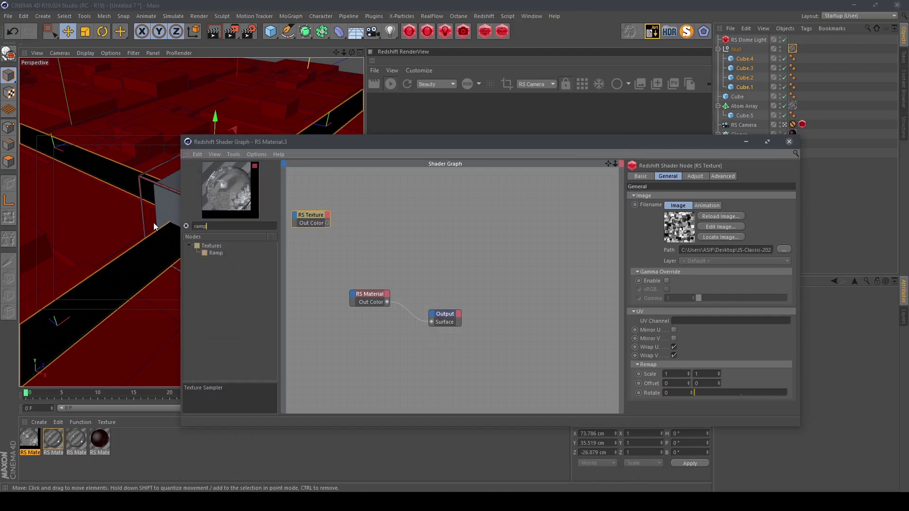
pyautogui.moveTo(217, 254); pyautogui.dragTo(396, 219)
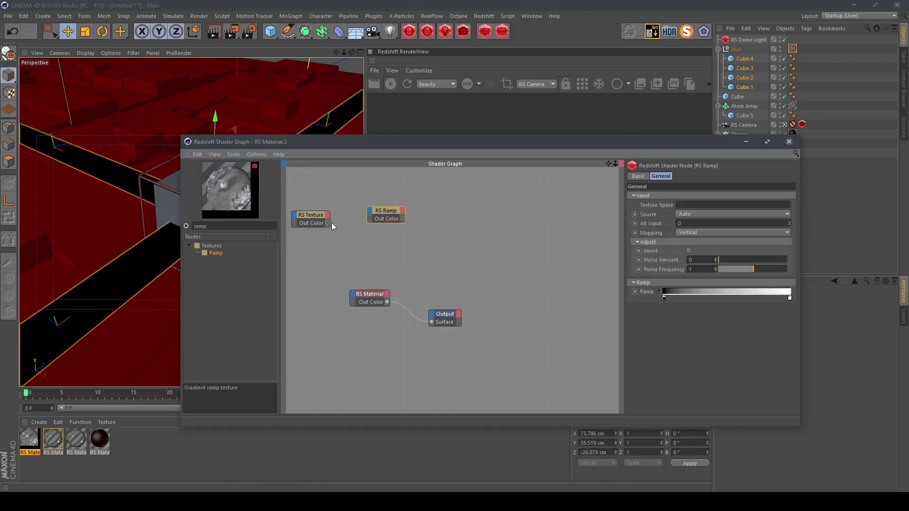
pyautogui.moveTo(369, 211); pyautogui.dragTo(389, 218)
# Connect the ramp's Out Color to the RS Material's Refl Roughness input.
pyautogui.click(427, 219)
pyautogui.moveTo(353, 294); pyautogui.dragTo(353, 295)
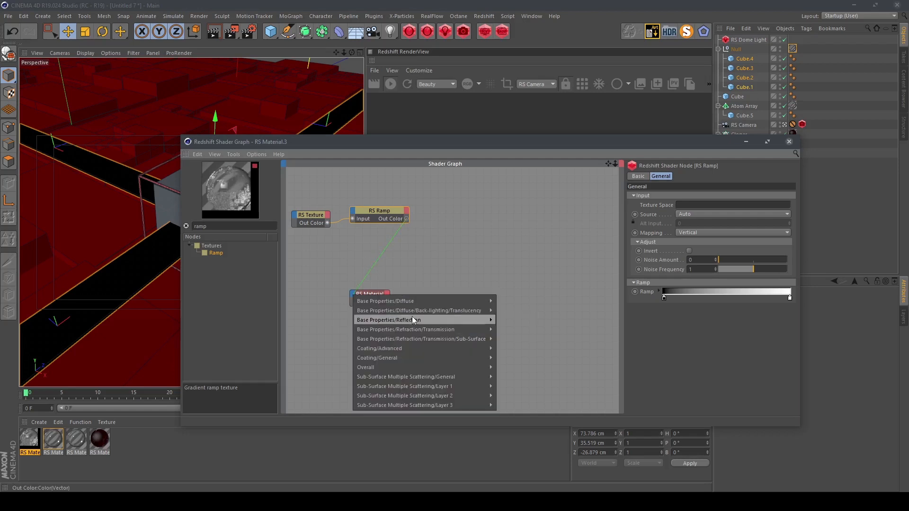
pyautogui.moveTo(413, 322)
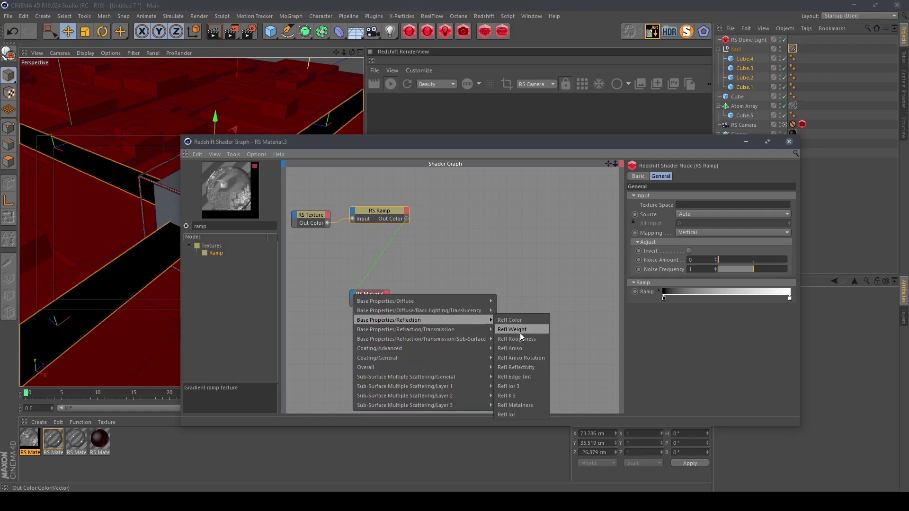
pyautogui.click(533, 341)
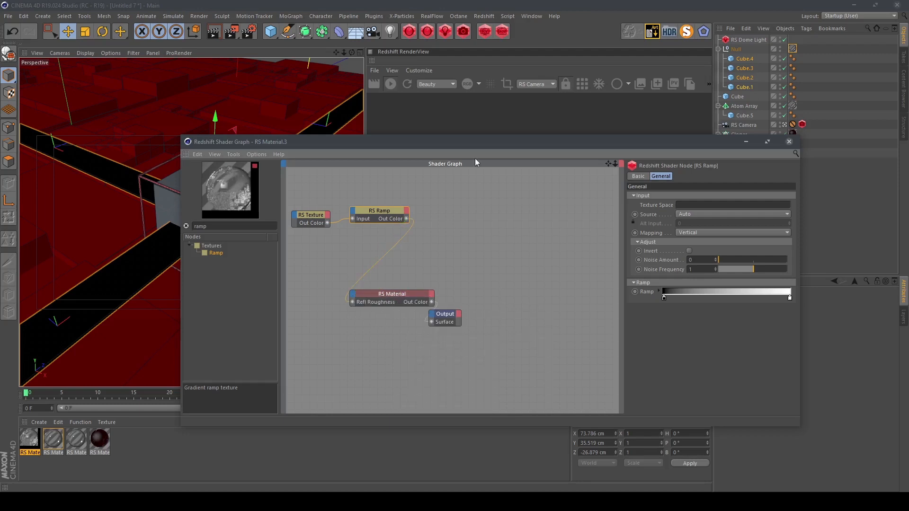
# Apply the new textured material to the central cube.
pyautogui.moveTo(456, 145); pyautogui.dragTo(569, 325)
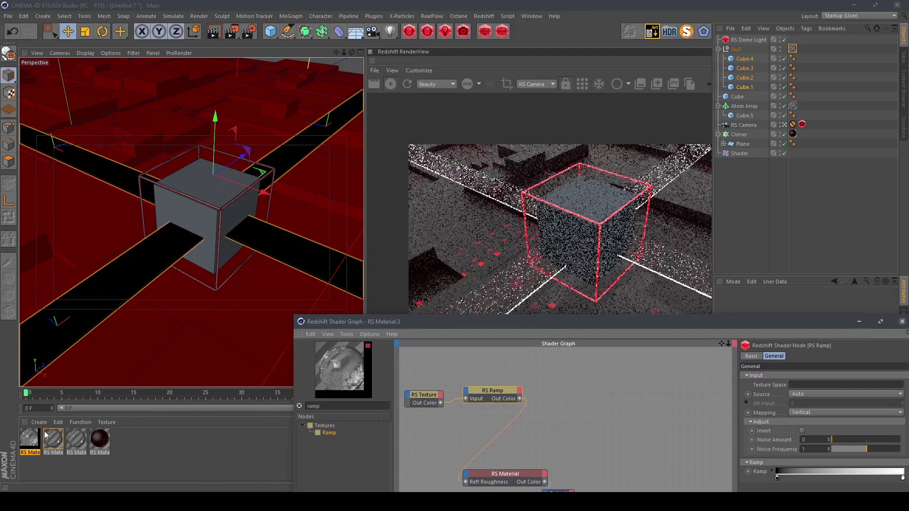
pyautogui.moveTo(37, 440); pyautogui.dragTo(210, 185)
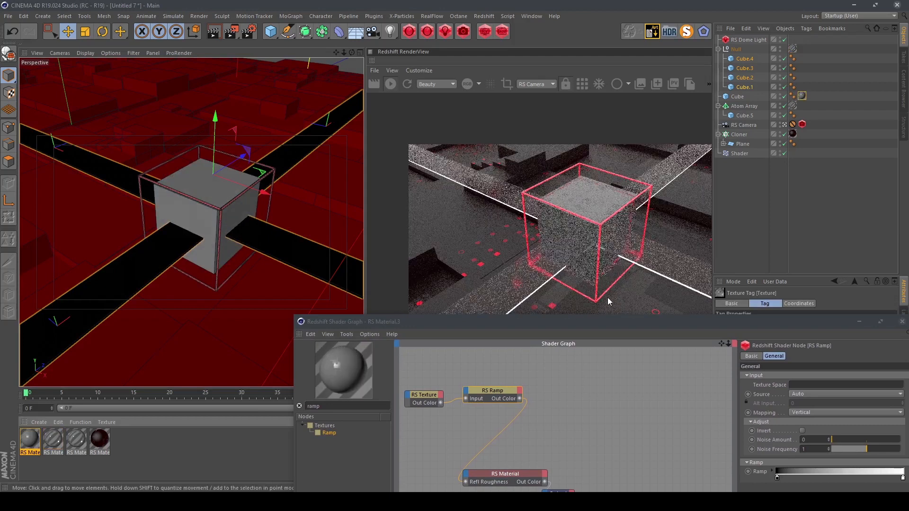
pyautogui.moveTo(639, 322); pyautogui.dragTo(232, 161)
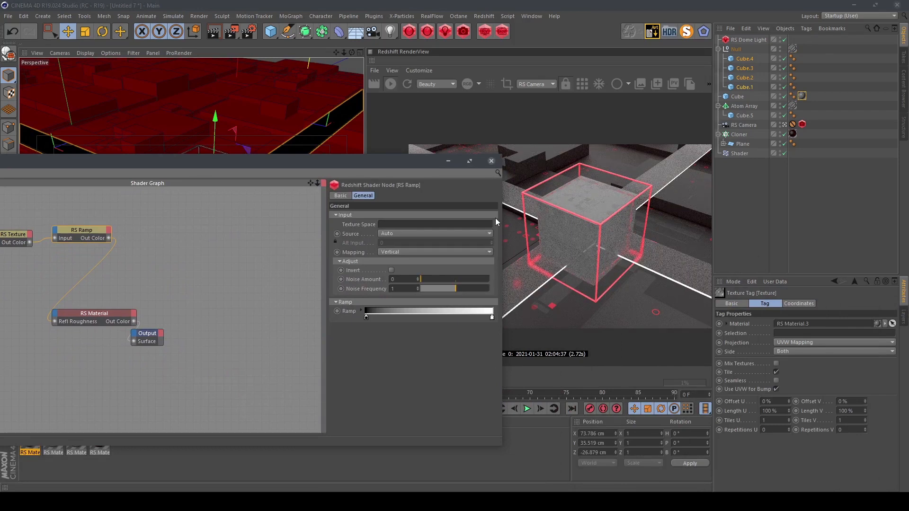
# Set the cube material's base properties to the Glass preset.
pyautogui.moveTo(390, 172); pyautogui.dragTo(569, 222)
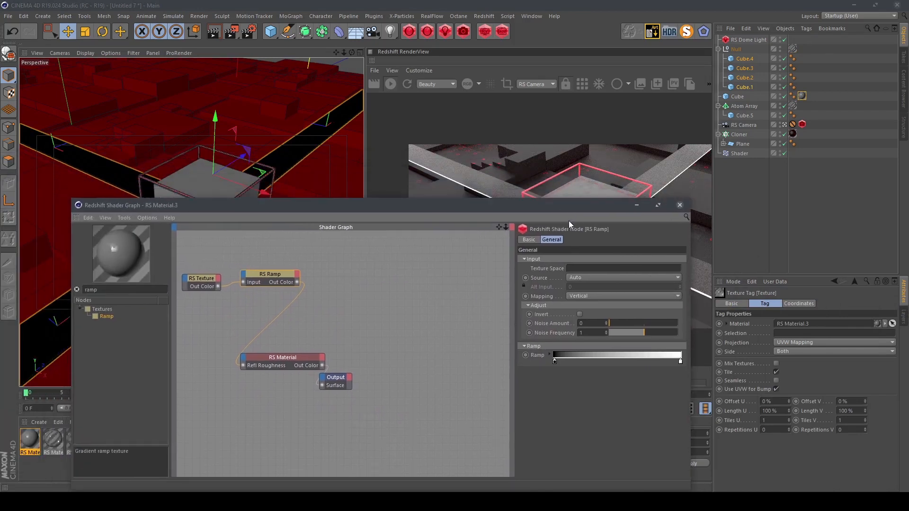
pyautogui.click(277, 361)
pyautogui.click(586, 240)
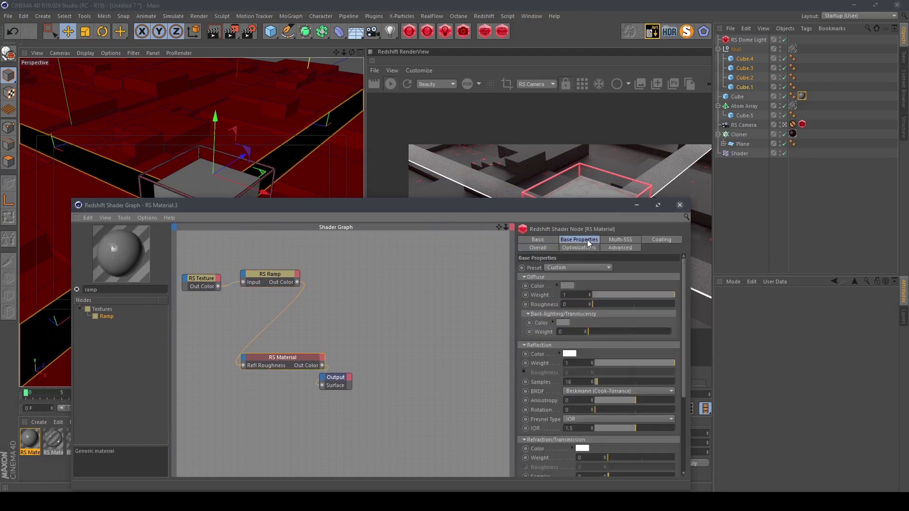
pyautogui.moveTo(563, 209); pyautogui.dragTo(365, 191)
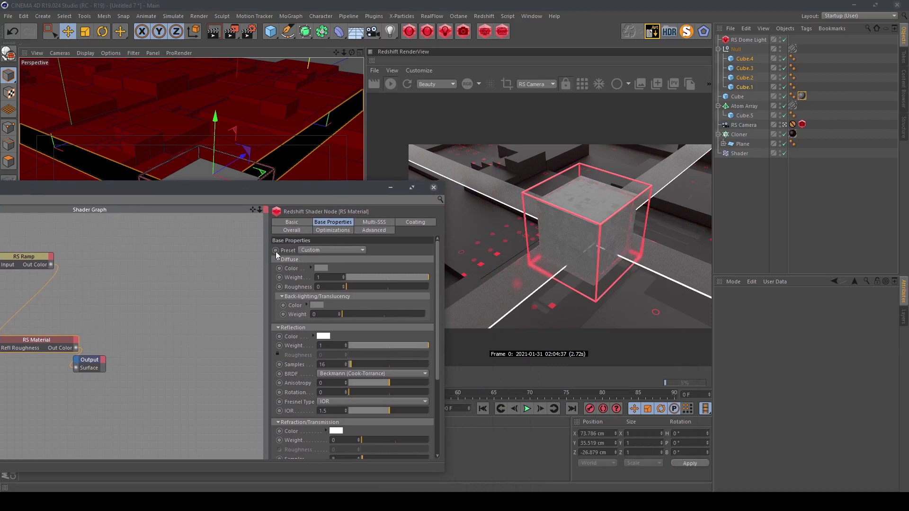
pyautogui.click(312, 252)
pyautogui.click(314, 270)
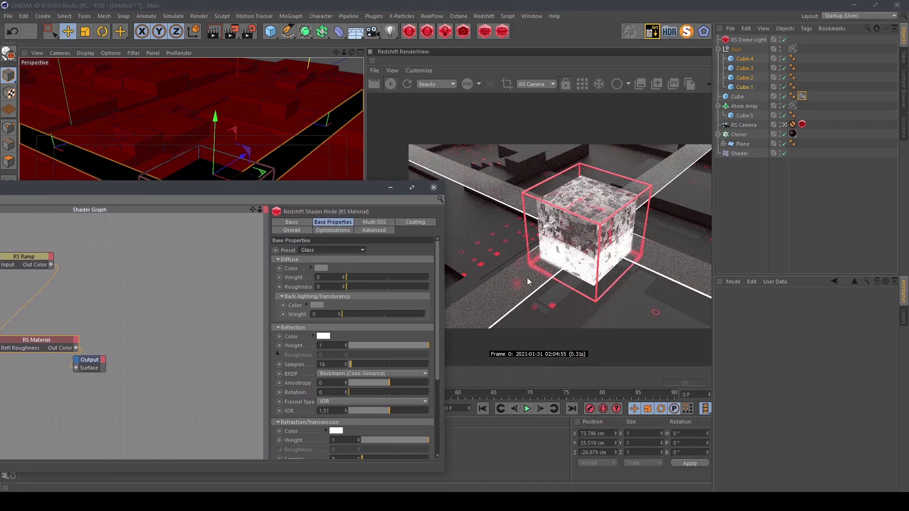
# Set the projection of the central cube's texture tag to Cubic.
pyautogui.click(802, 96)
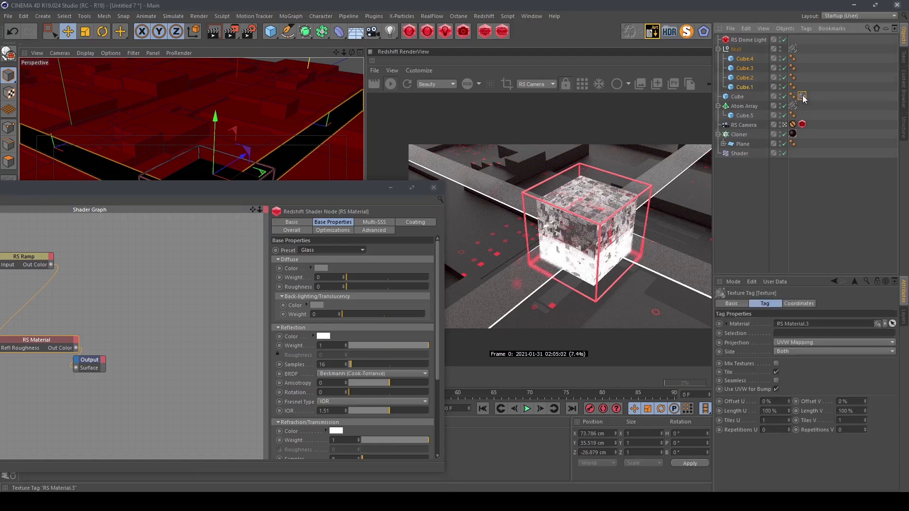
pyautogui.click(794, 344)
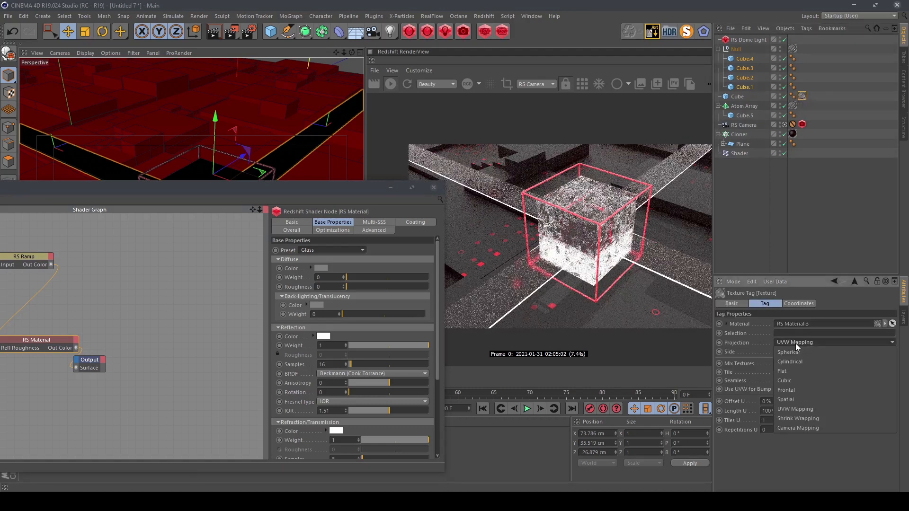
pyautogui.click(792, 378)
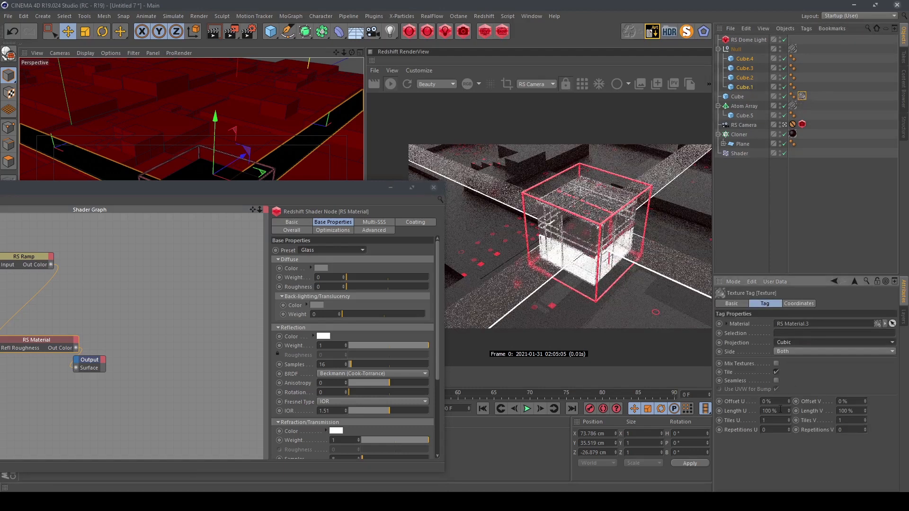
# Set the texture tag's Length U and Length V, trying 50% and settling on 40%, and close the shader graph.
pyautogui.moveTo(780, 411); pyautogui.dragTo(697, 402)
pyautogui.write('50')
pyautogui.press('Return')
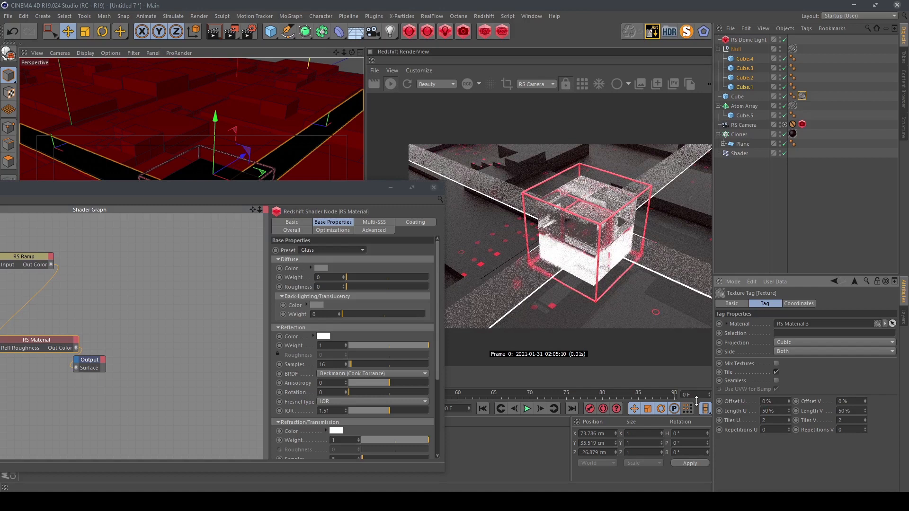
pyautogui.click(779, 413)
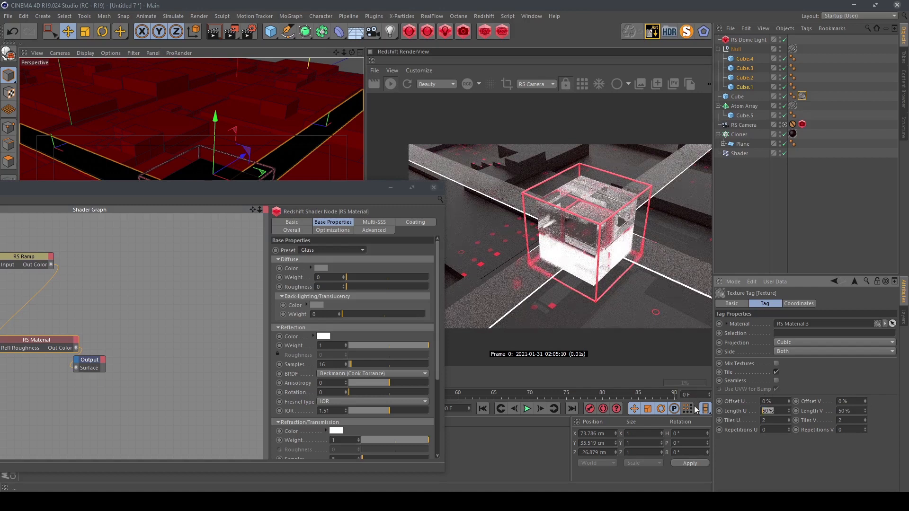
pyautogui.write('40')
pyautogui.press('Tab')
pyautogui.write('40')
pyautogui.press('Return')
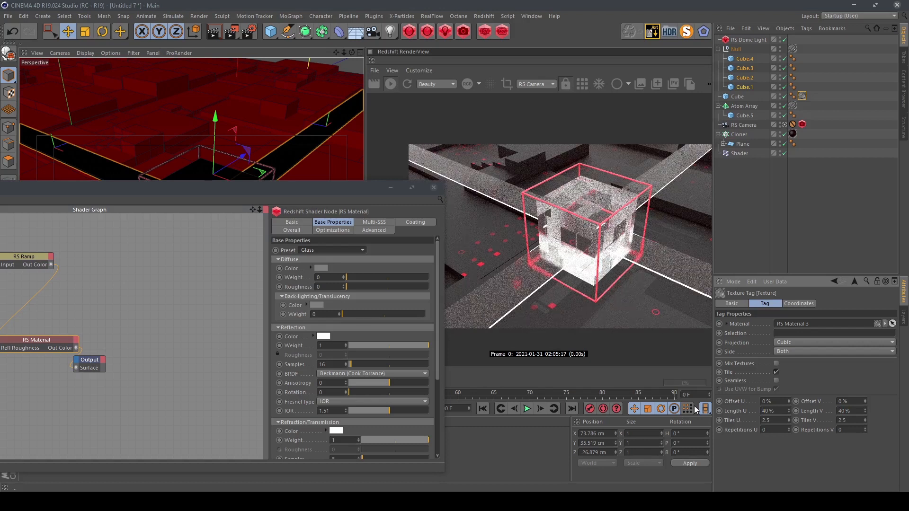
pyautogui.click(433, 188)
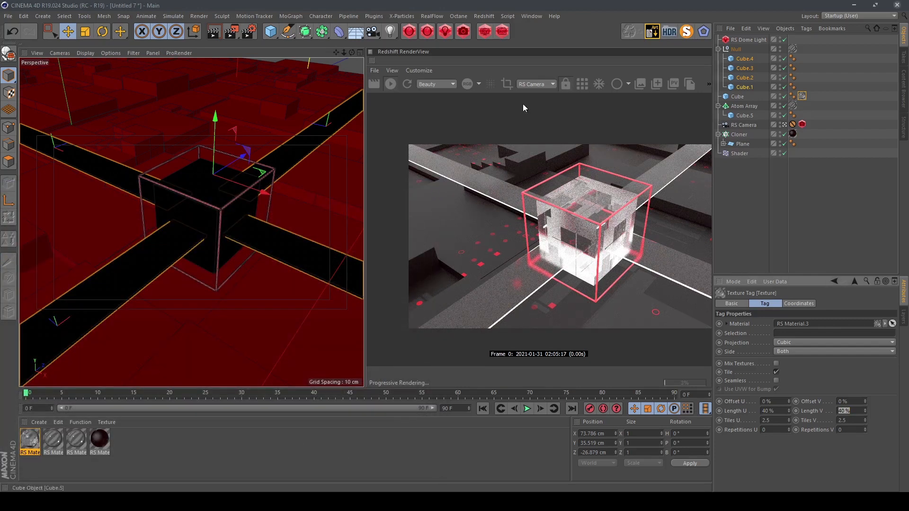
# Check the output size in the render settings and view the whole frame in the render preview.
pyautogui.click(249, 31)
pyautogui.click(249, 32)
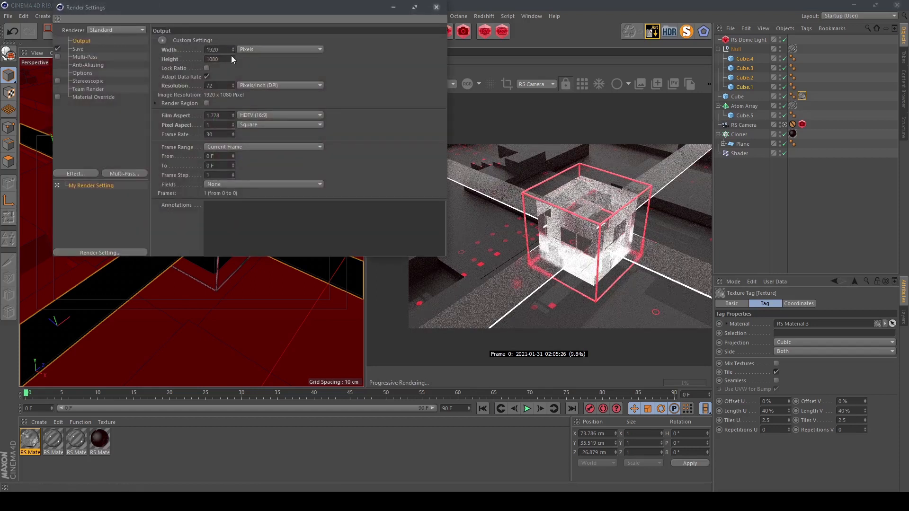
pyautogui.click(437, 8)
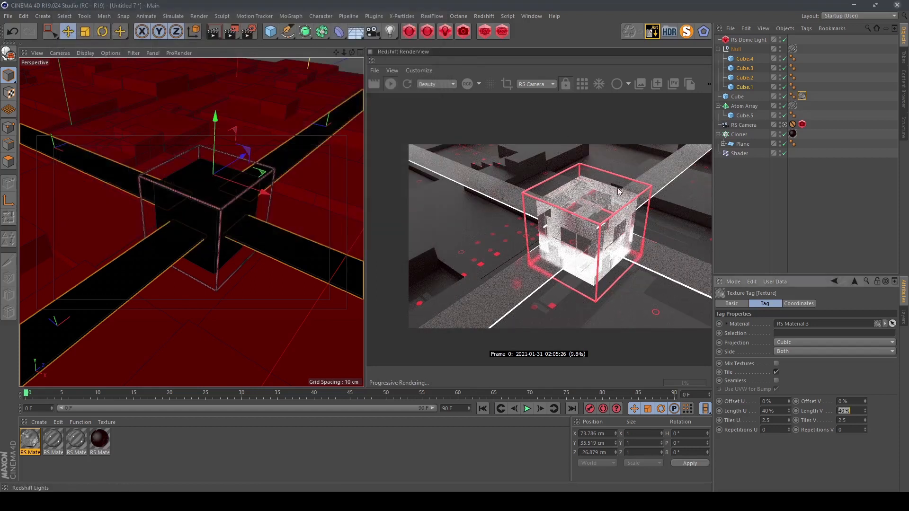
pyautogui.scroll(-1, 618, 188)
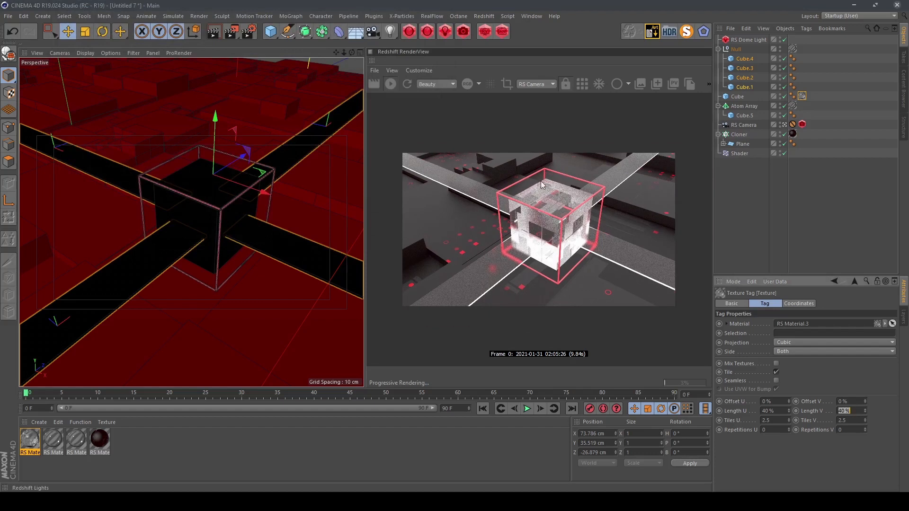